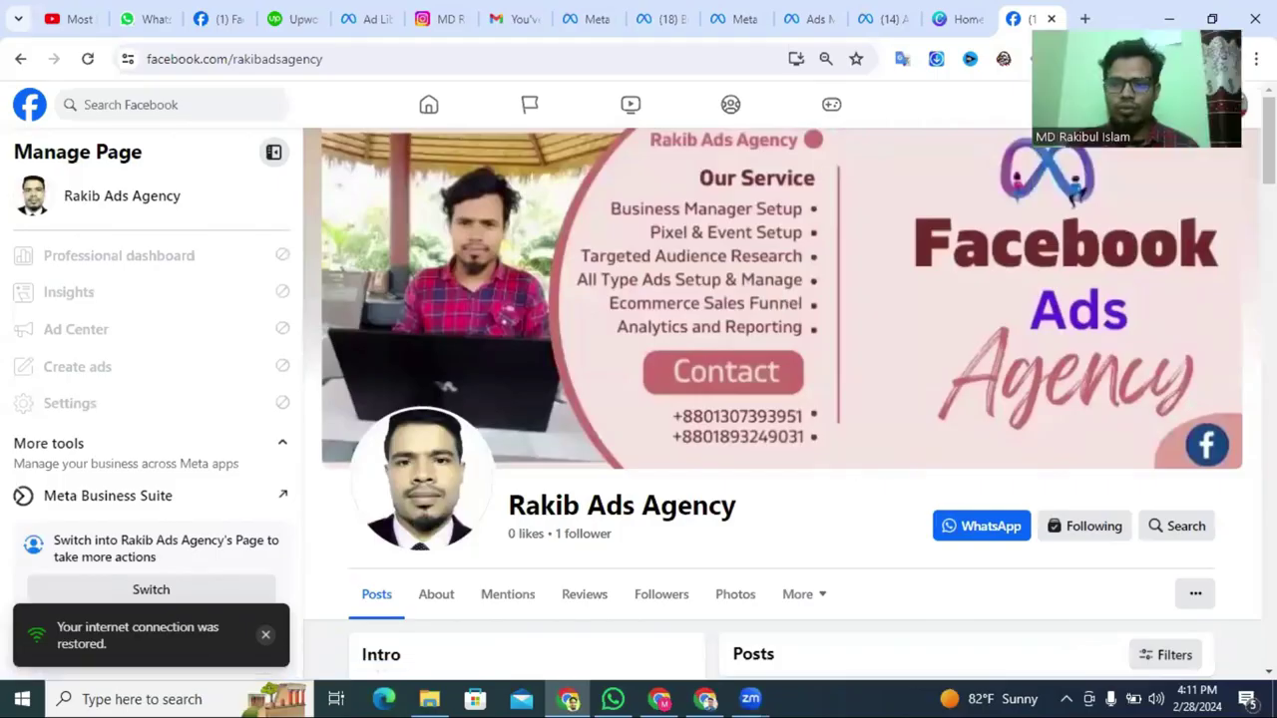
# Look over the ads agency's Facebook page.
pyautogui.scroll(-4, 465, 256)
pyautogui.scroll(4, 672, 433)
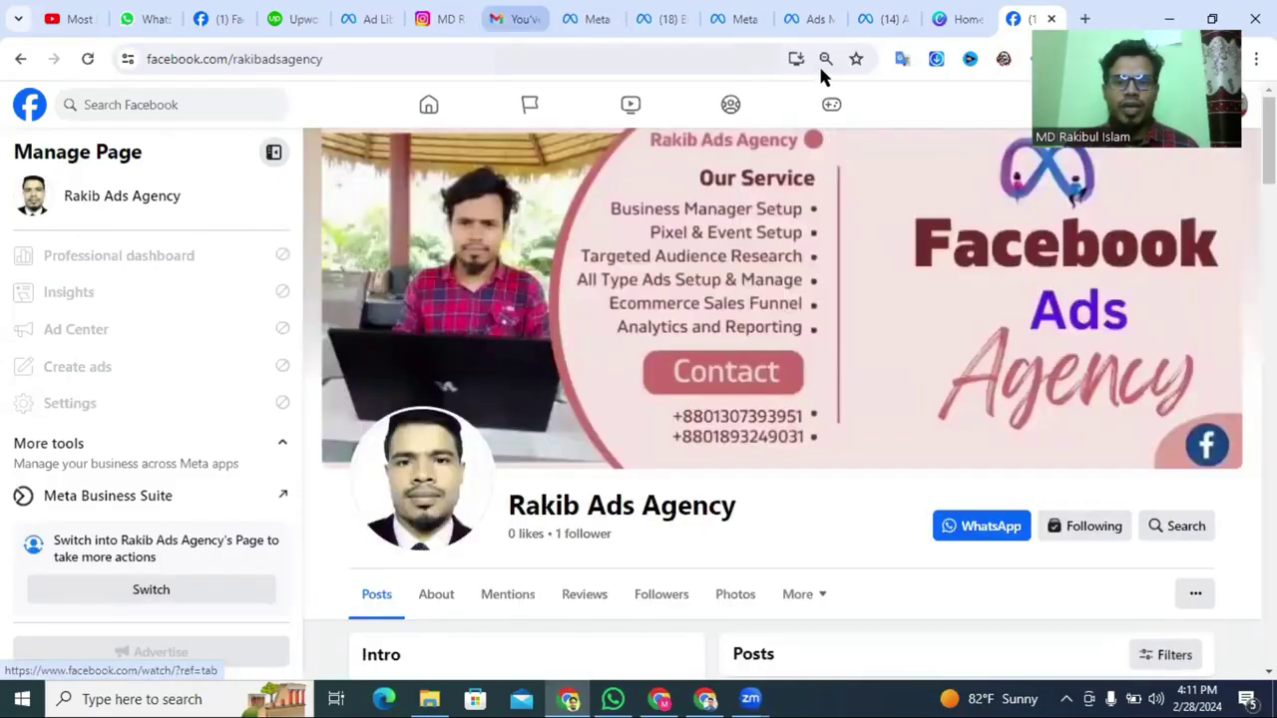
pyautogui.scroll(-3, 584, 389)
pyautogui.scroll(3, 589, 416)
# Switch to the AL-Boraq Travels Facebook page and look over its name and header.
pyautogui.click(210, 21)
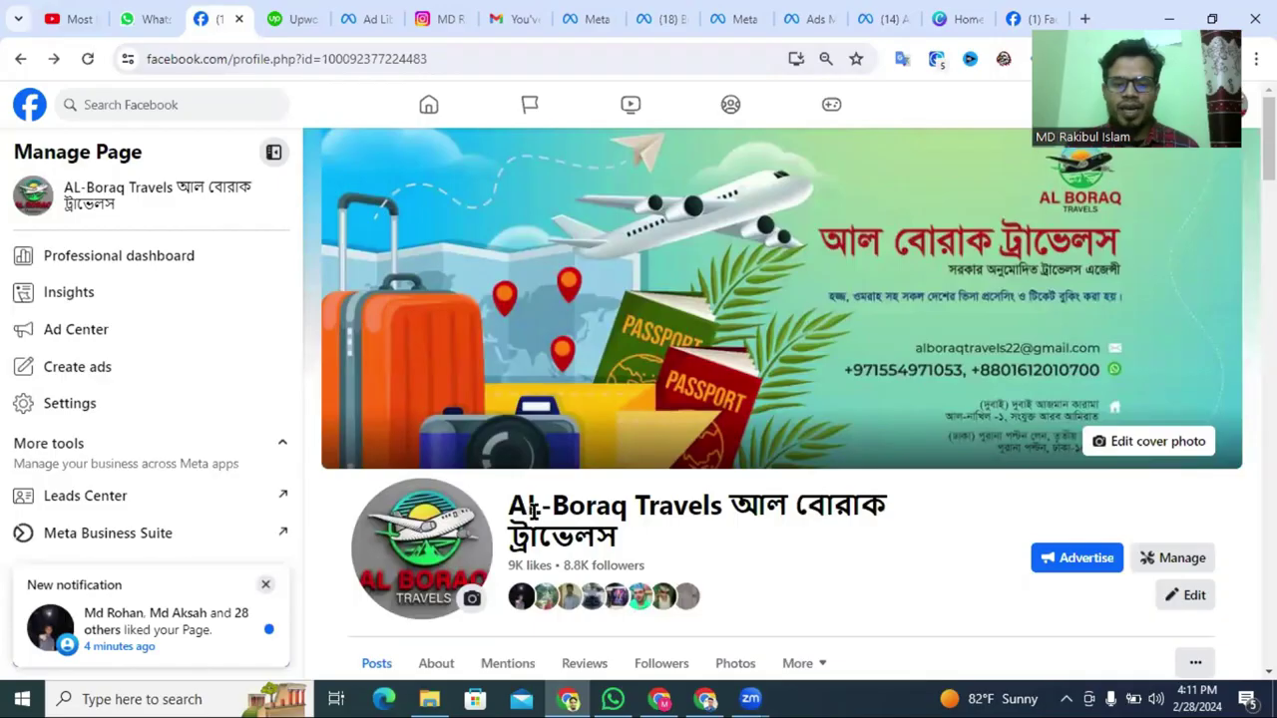
pyautogui.moveTo(580, 530); pyautogui.dragTo(506, 519)
pyautogui.click(853, 515)
pyautogui.scroll(-3, 855, 523)
pyautogui.scroll(3, 854, 523)
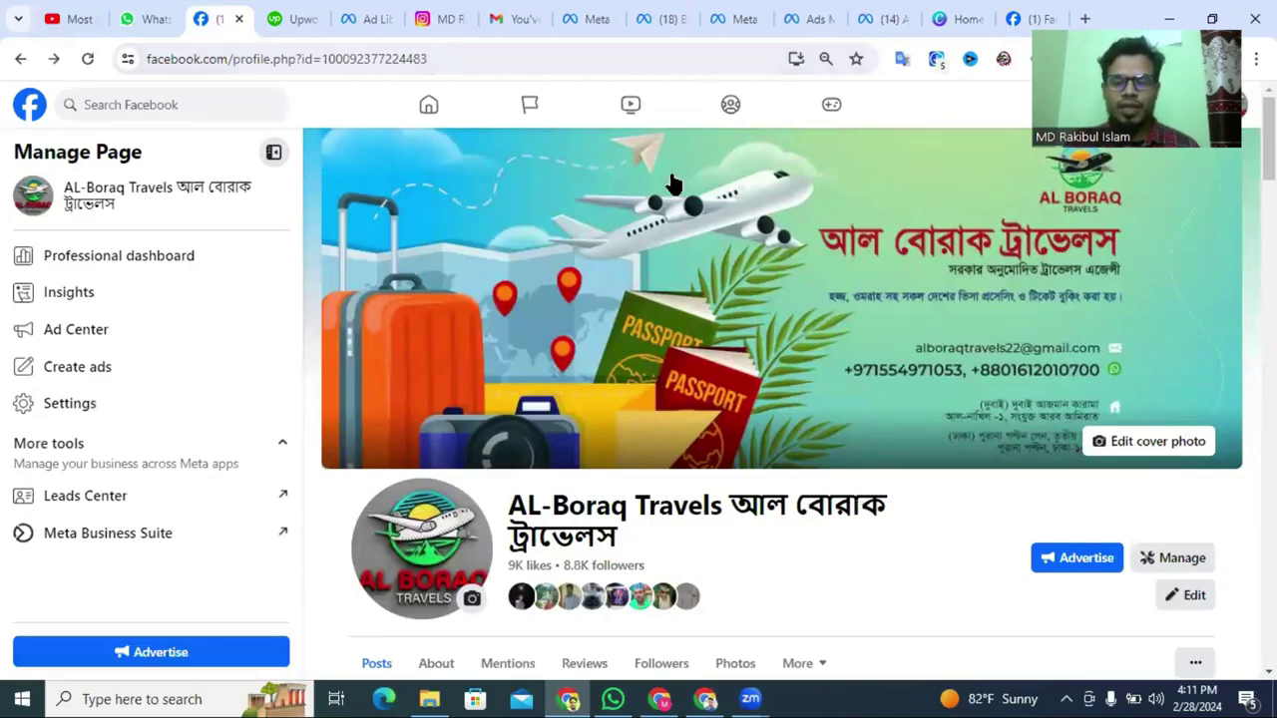
# Open the details of AL-Boraq Travels Saved Audience in the Ads Manager audience list.
pyautogui.click(738, 19)
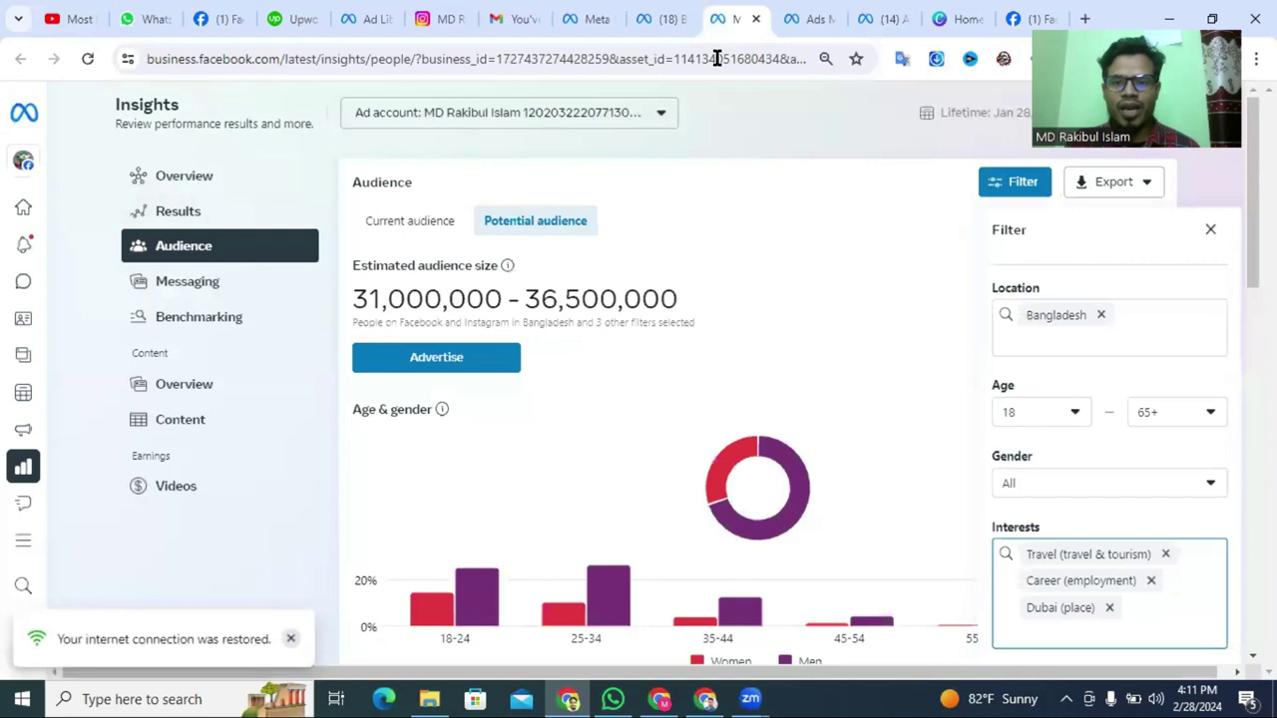
pyautogui.click(810, 19)
pyautogui.click(883, 20)
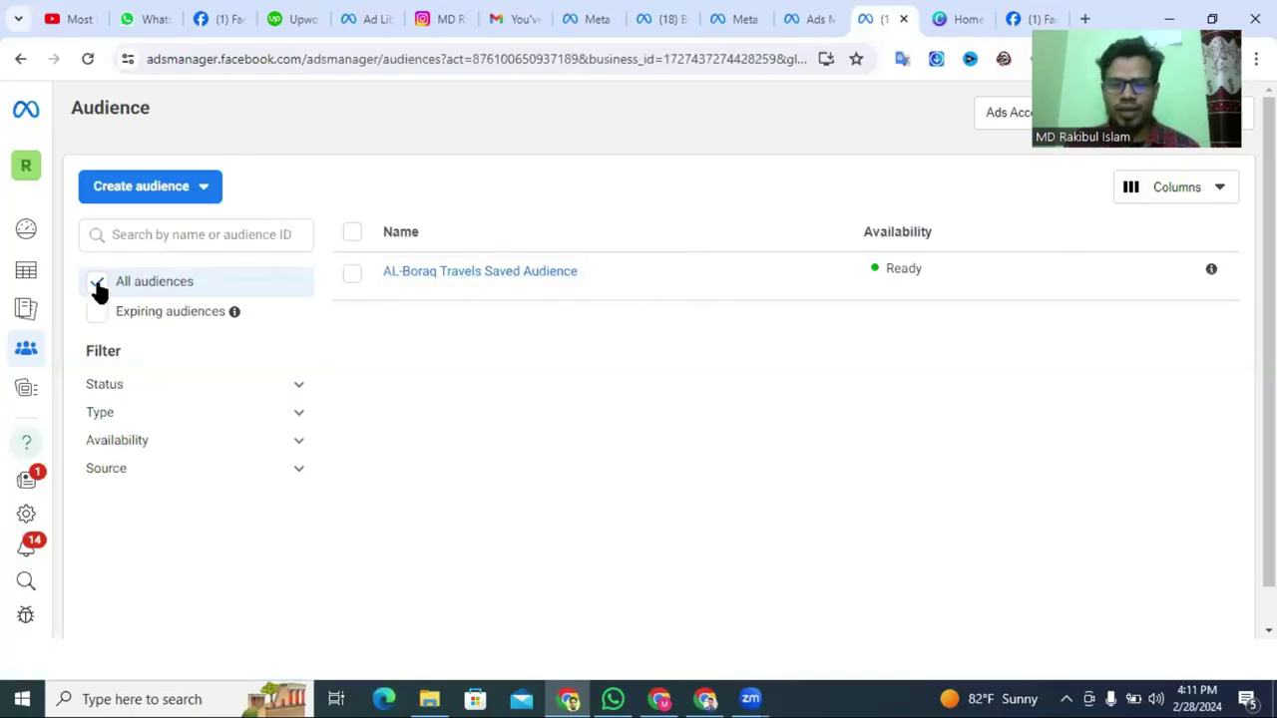
pyautogui.moveTo(549, 265)
pyautogui.click(504, 280)
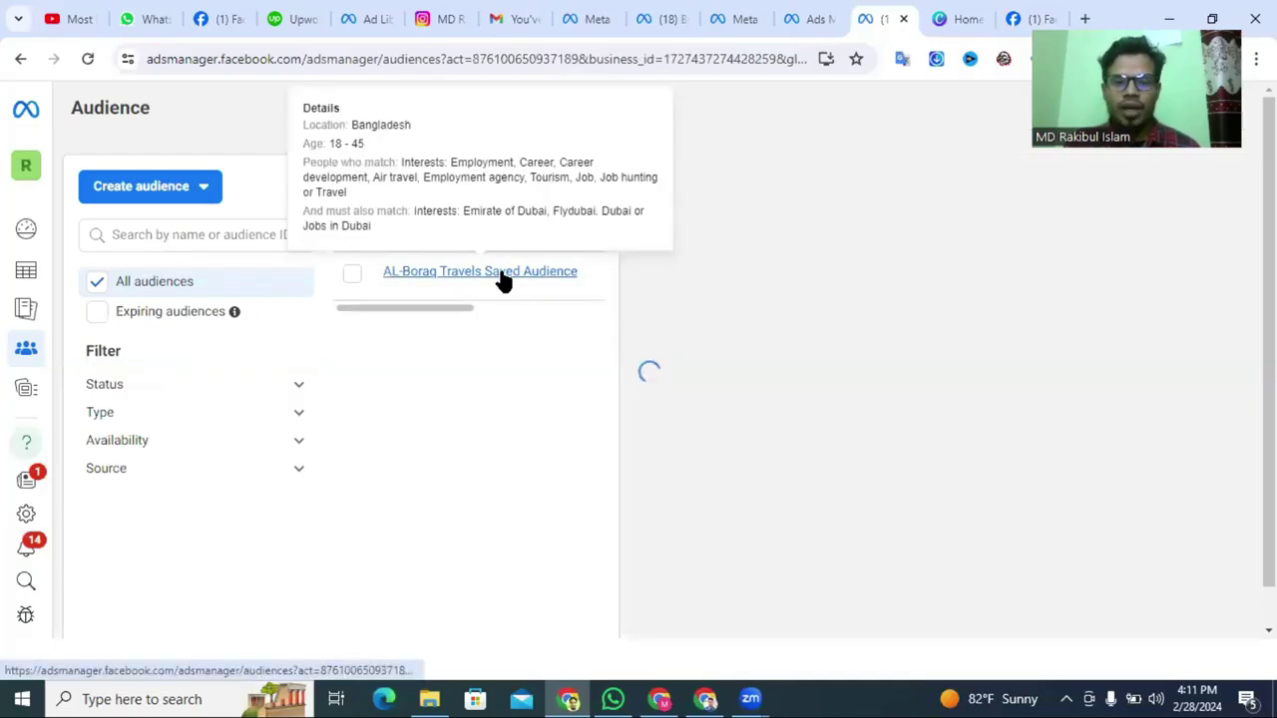
# Review the saved audience's summary, including its location, age range and both groups of matching interests.
pyautogui.scroll(-3, 851, 439)
pyautogui.scroll(3, 852, 433)
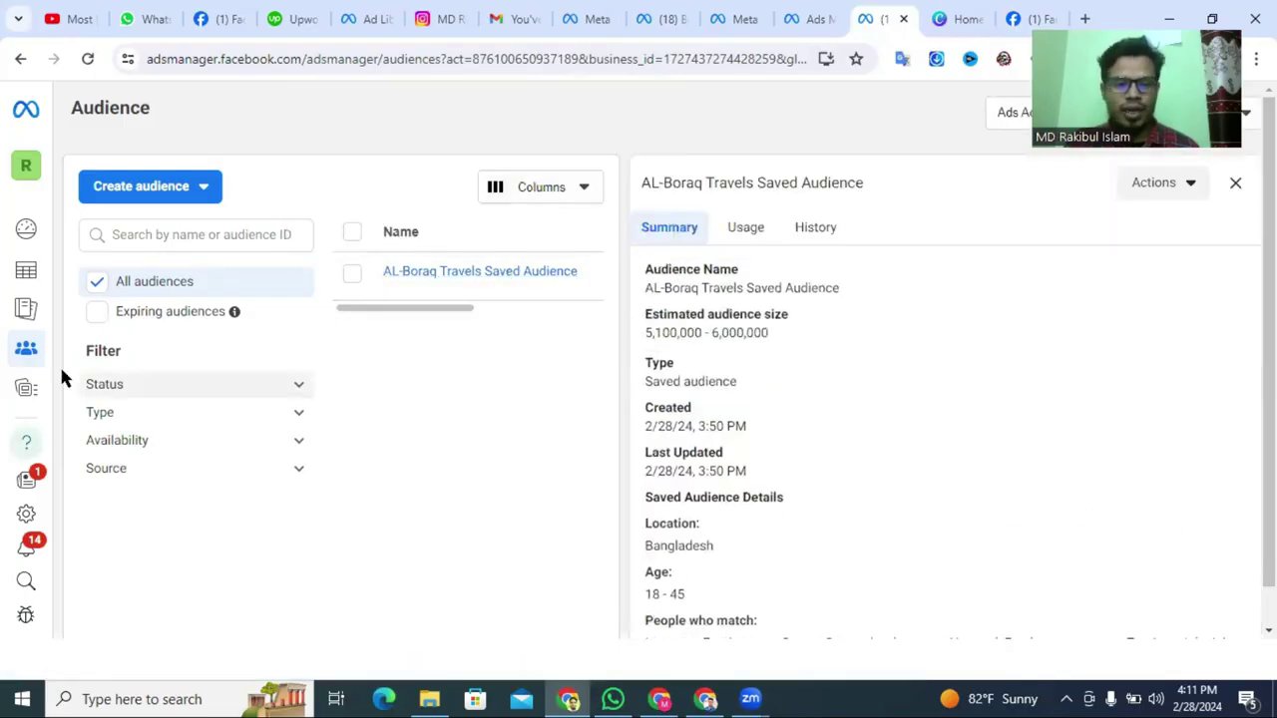
pyautogui.moveTo(10, 482)
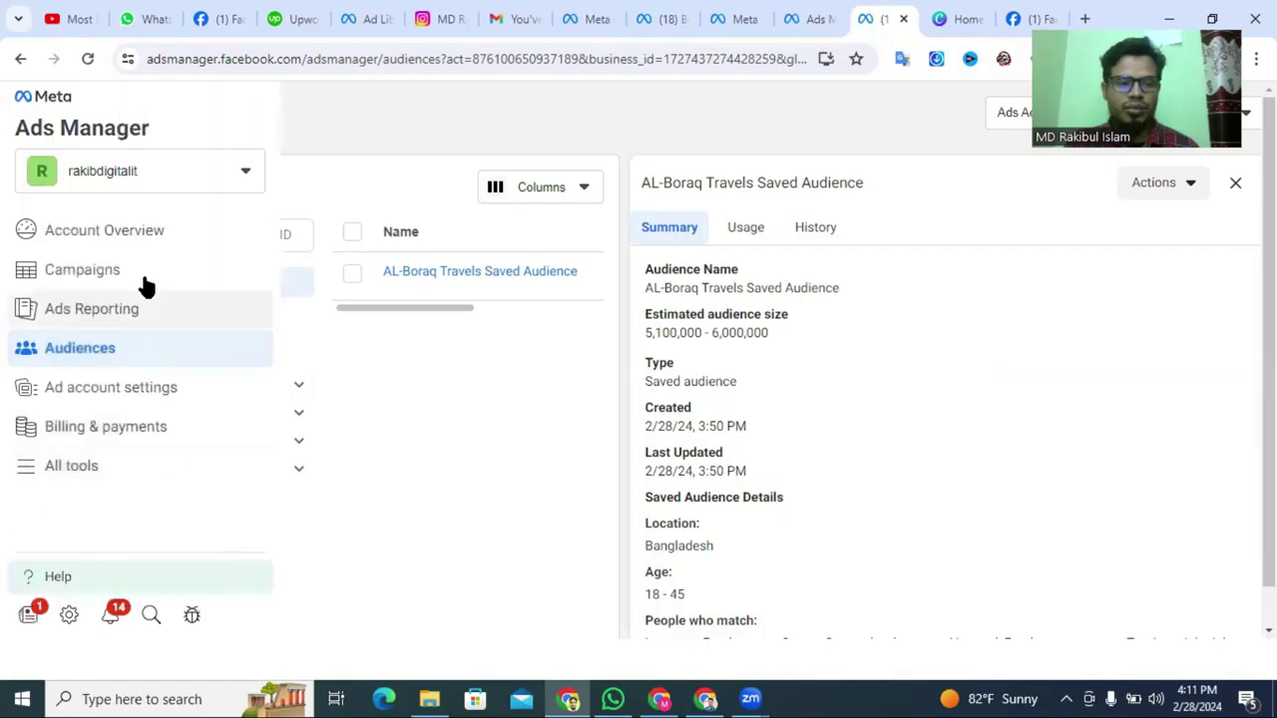
pyautogui.scroll(-2, 860, 462)
pyautogui.scroll(2, 863, 463)
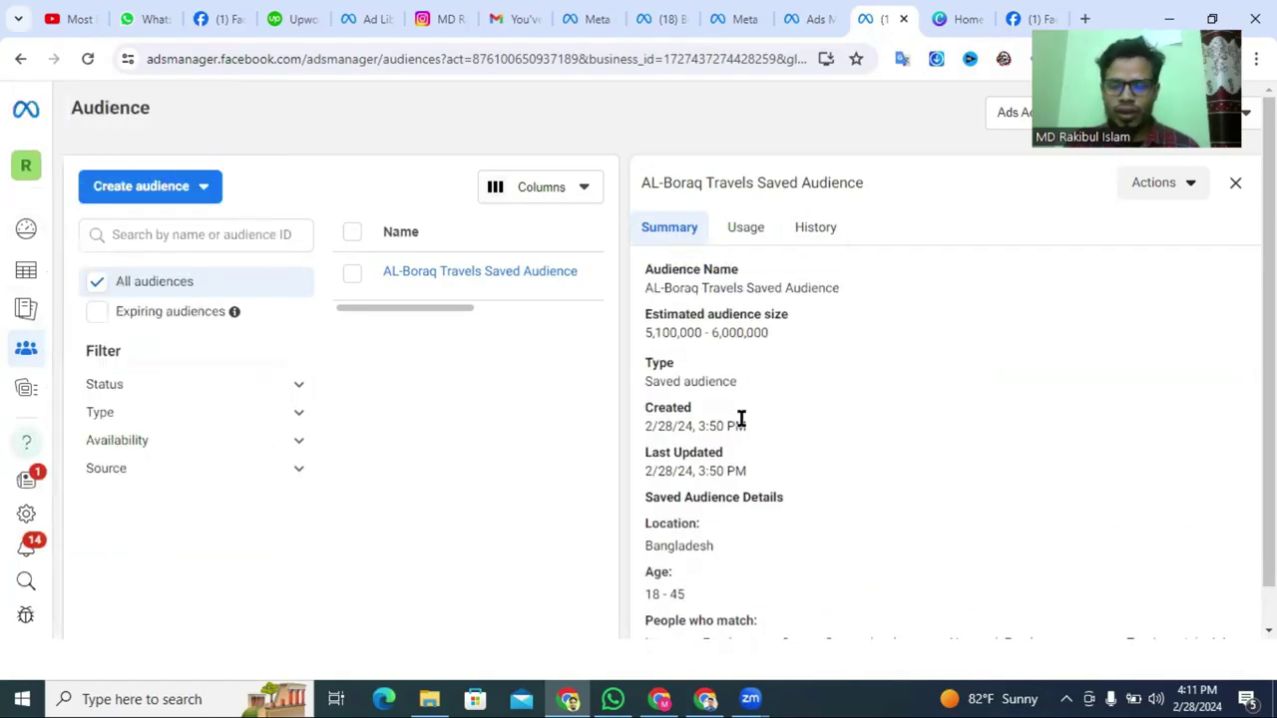
pyautogui.scroll(-2, 720, 525)
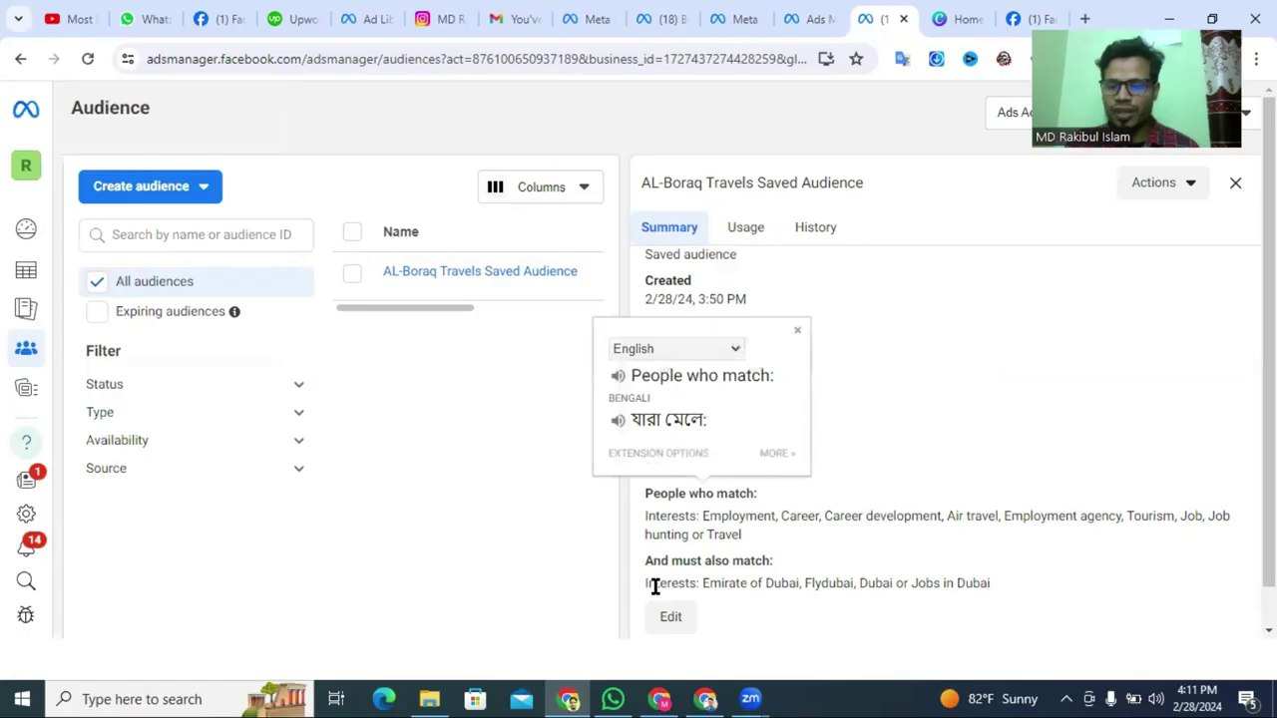
pyautogui.click(993, 356)
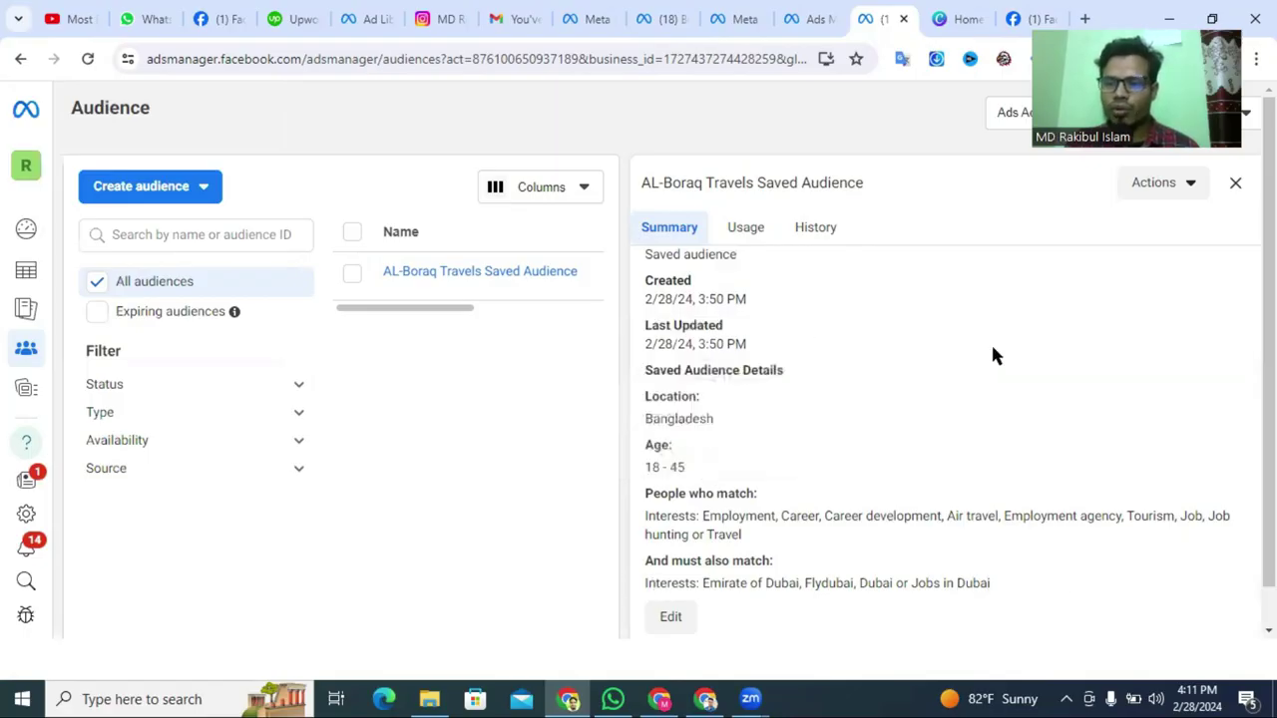
pyautogui.scroll(2, 994, 367)
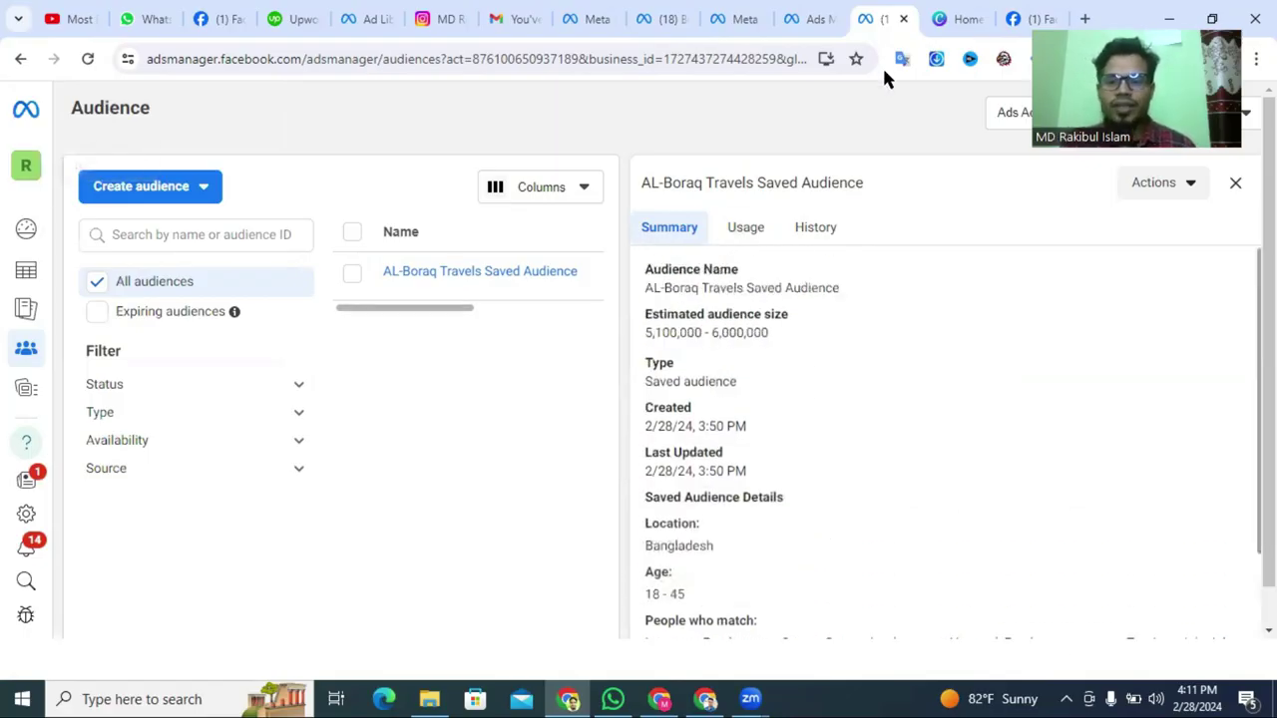
# Check the location, age, gender and interest filters of the potential audience in Meta Business Suite Insights.
pyautogui.click(818, 20)
pyautogui.click(718, 19)
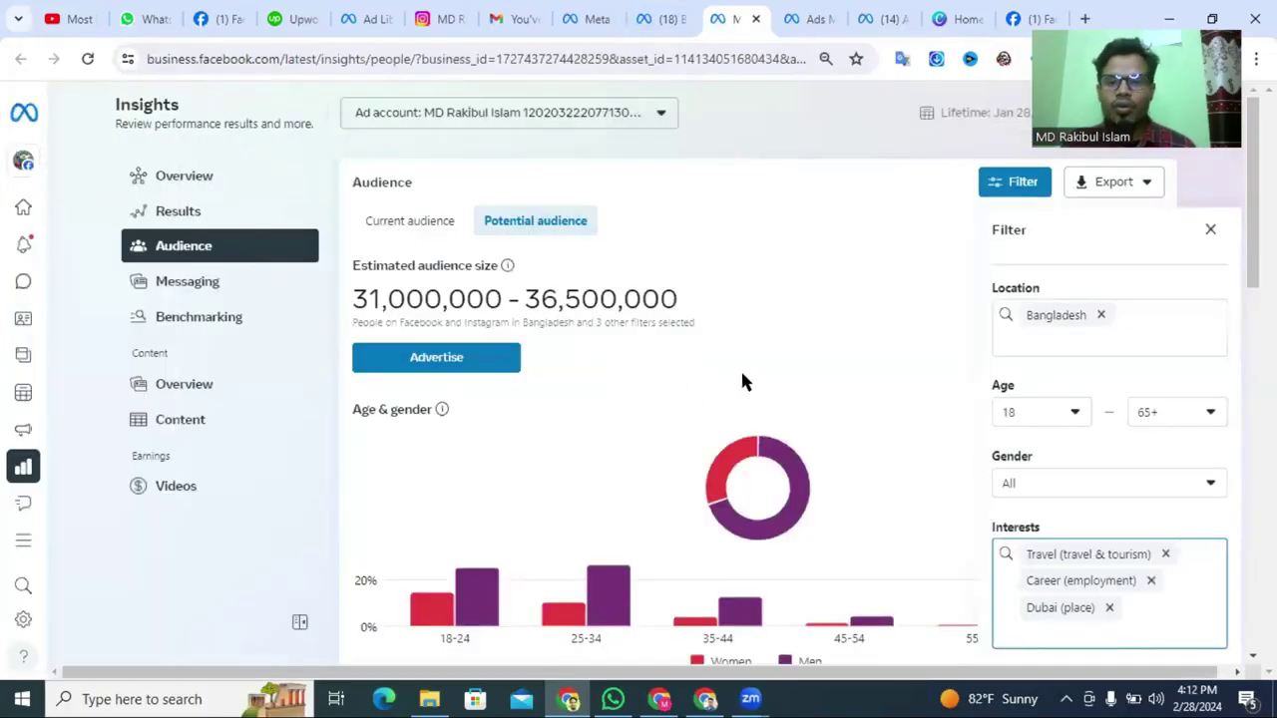
pyautogui.scroll(-1, 1016, 519)
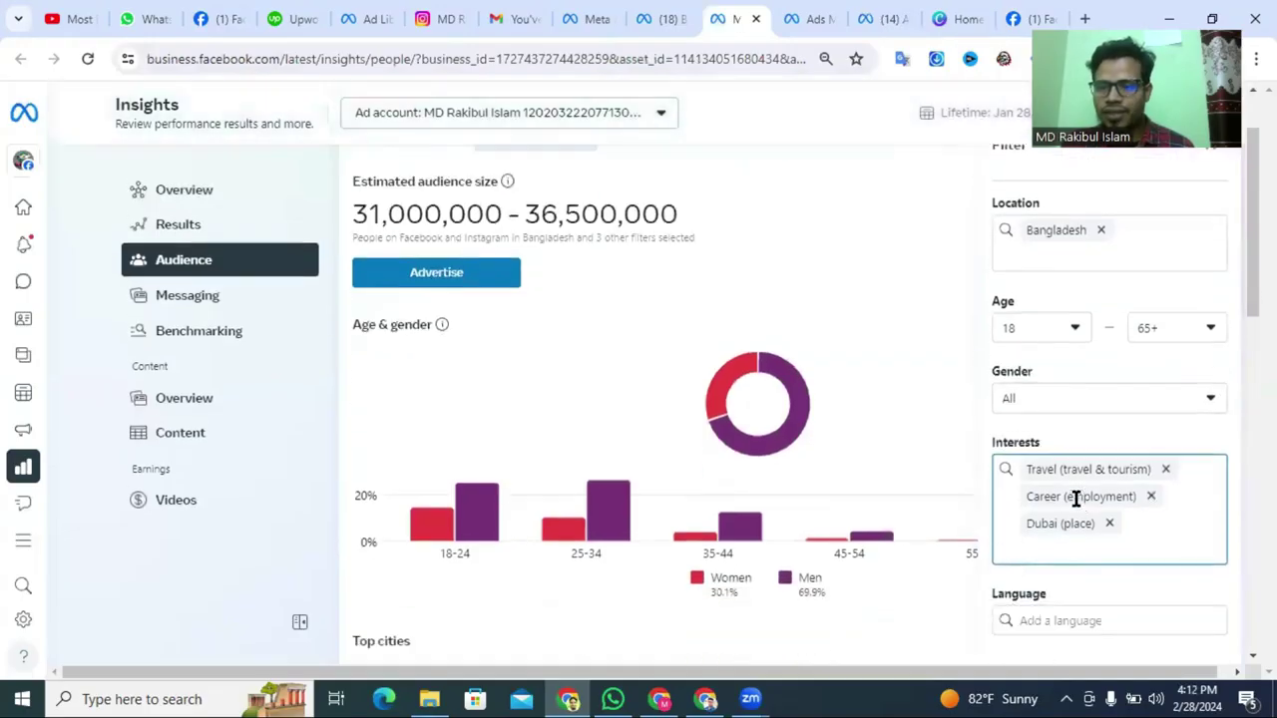
pyautogui.scroll(-2, 752, 466)
pyautogui.scroll(3, 594, 404)
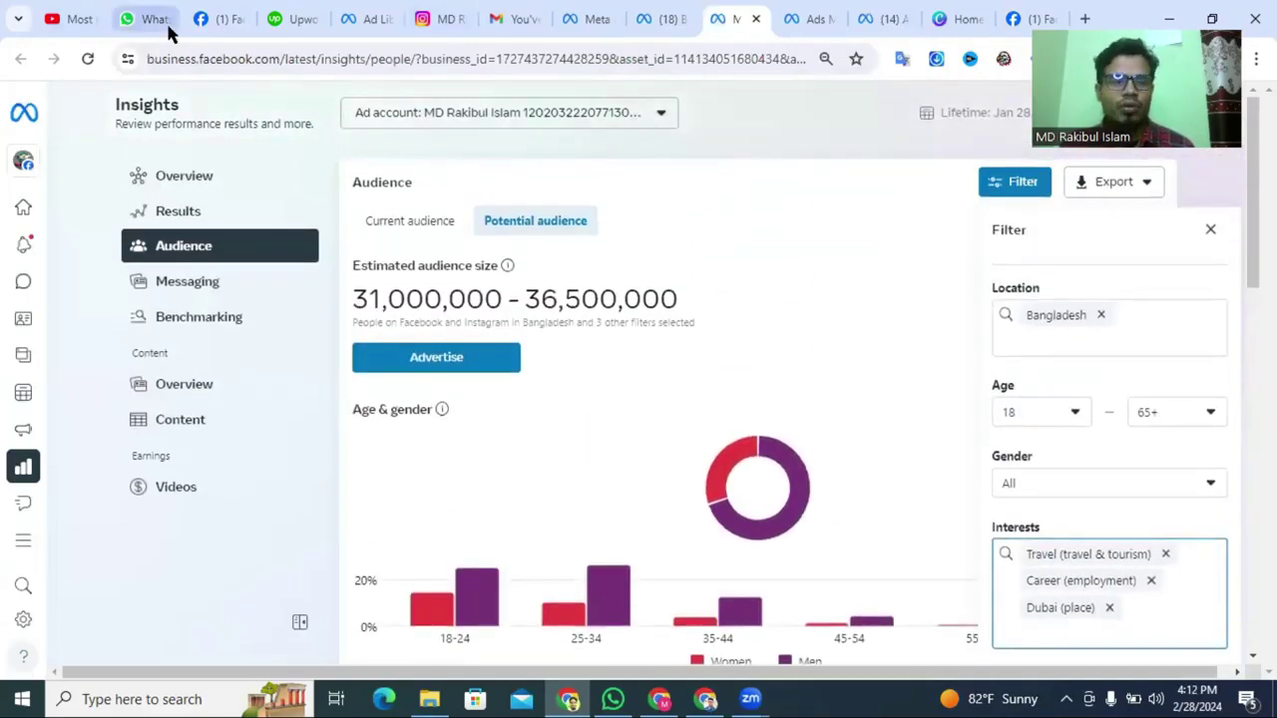
# Browse the AL-Boraq Travels page's intro, photos and latest Dubai work permit visa post.
pyautogui.click(216, 18)
pyautogui.scroll(-3, 712, 449)
pyautogui.scroll(-6, 807, 449)
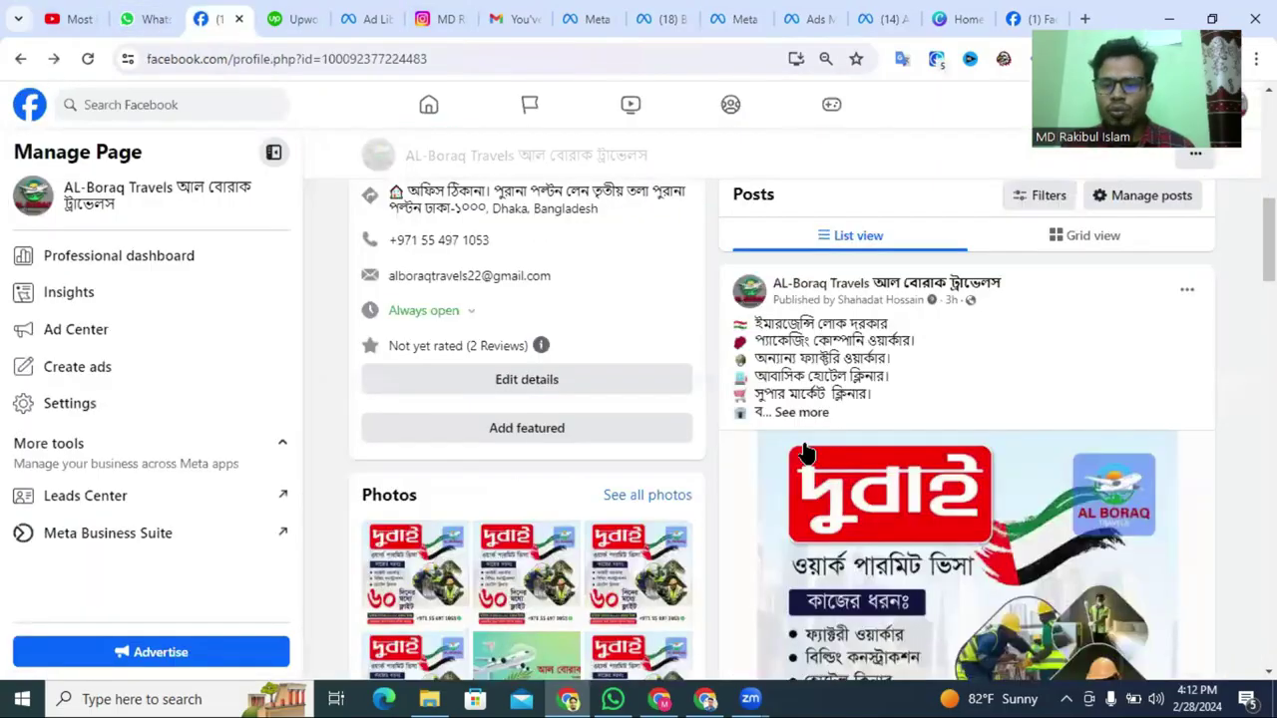
pyautogui.scroll(2, 1019, 482)
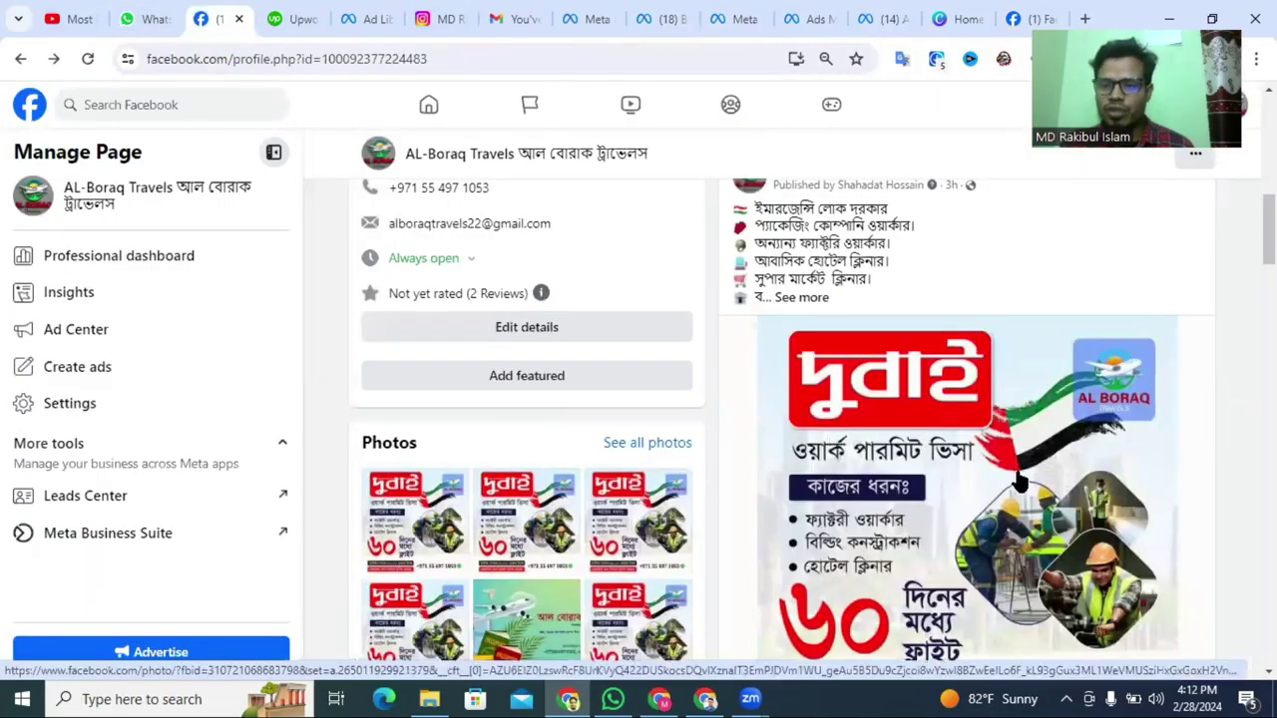
pyautogui.scroll(5, 1013, 469)
pyautogui.scroll(-4, 598, 414)
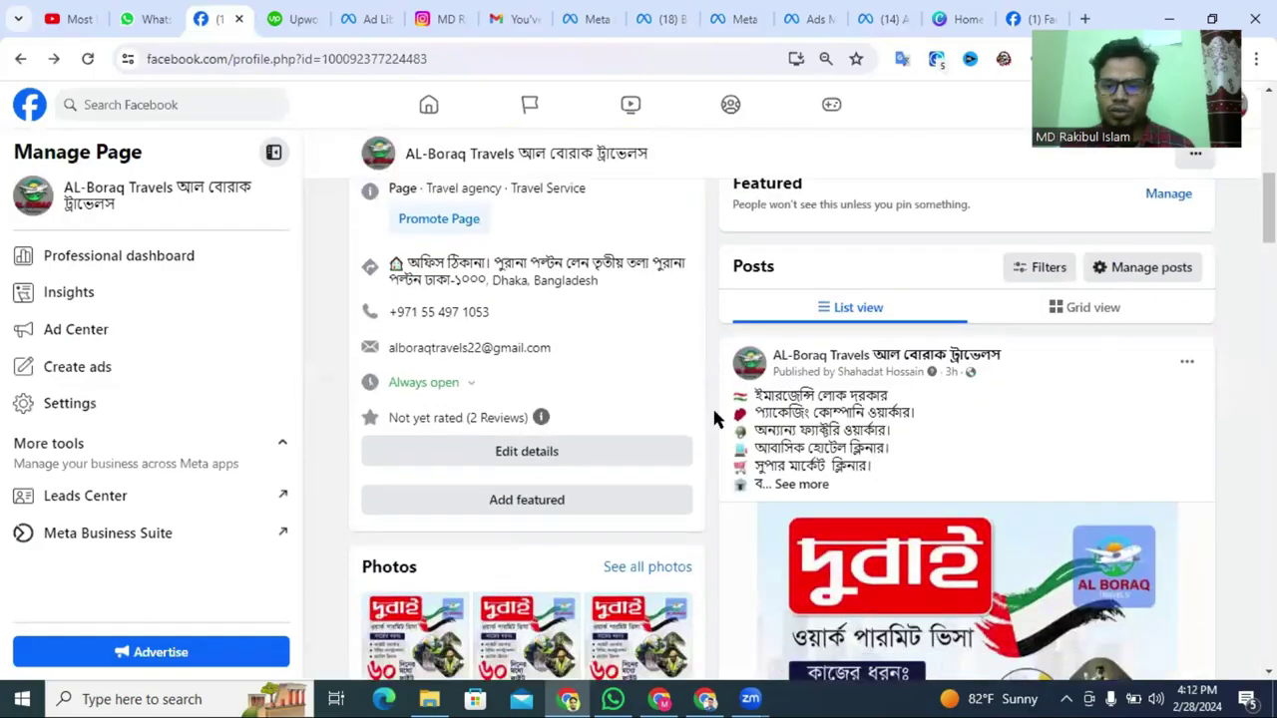
pyautogui.scroll(-3, 875, 501)
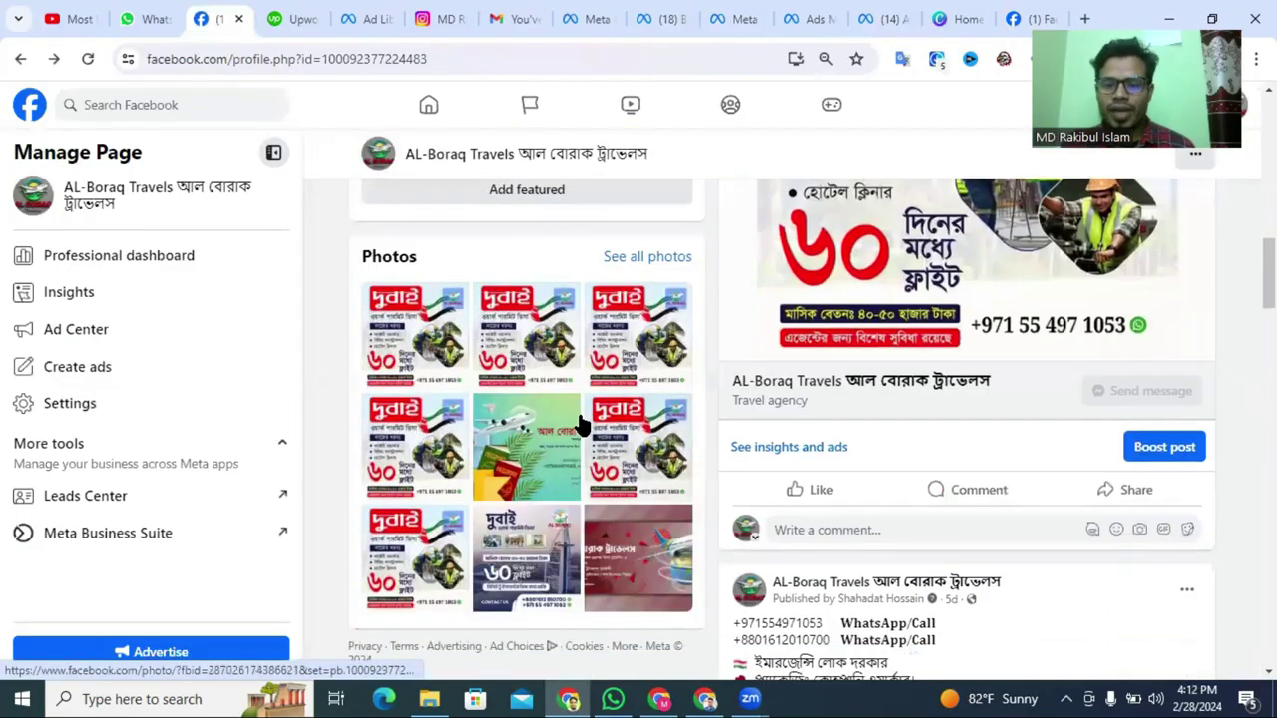
pyautogui.scroll(4, 578, 422)
pyautogui.scroll(4, 949, 413)
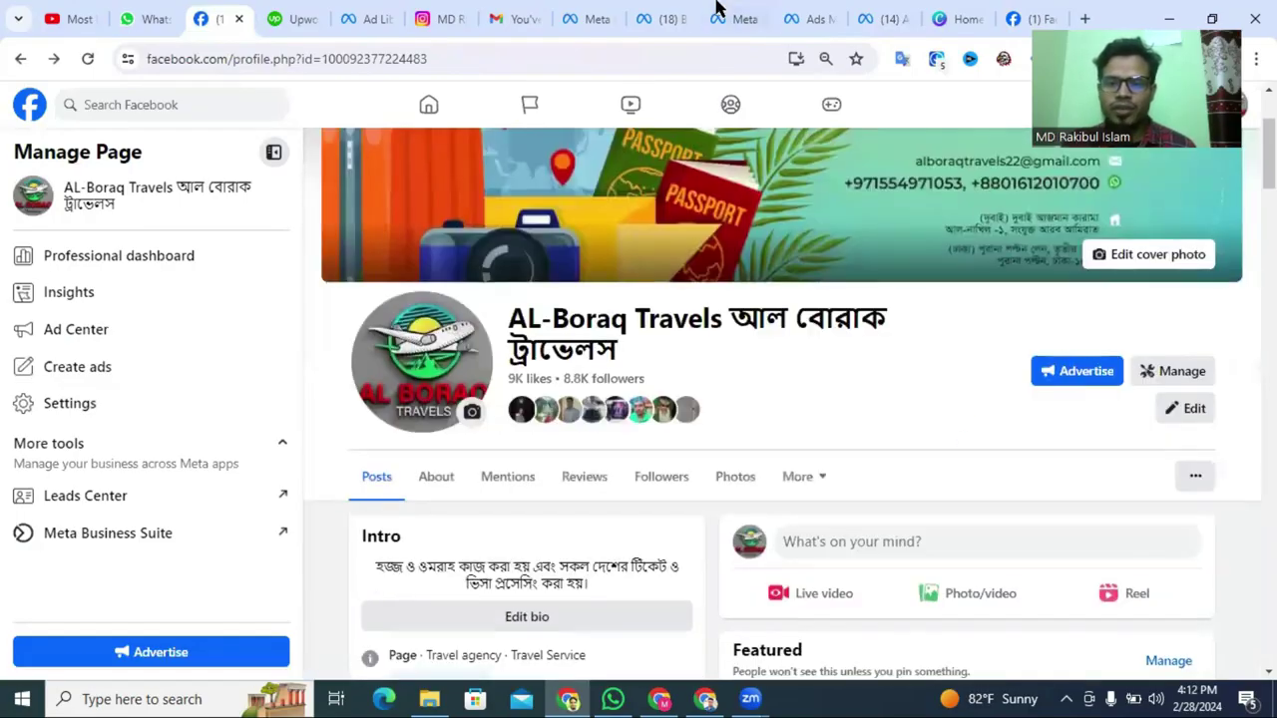
# Revisit the potential audience insights and return to the saved audience's summary in Ads Manager.
pyautogui.click(802, 17)
pyautogui.click(722, 22)
pyautogui.scroll(-2, 672, 464)
pyautogui.scroll(2, 806, 472)
pyautogui.click(884, 19)
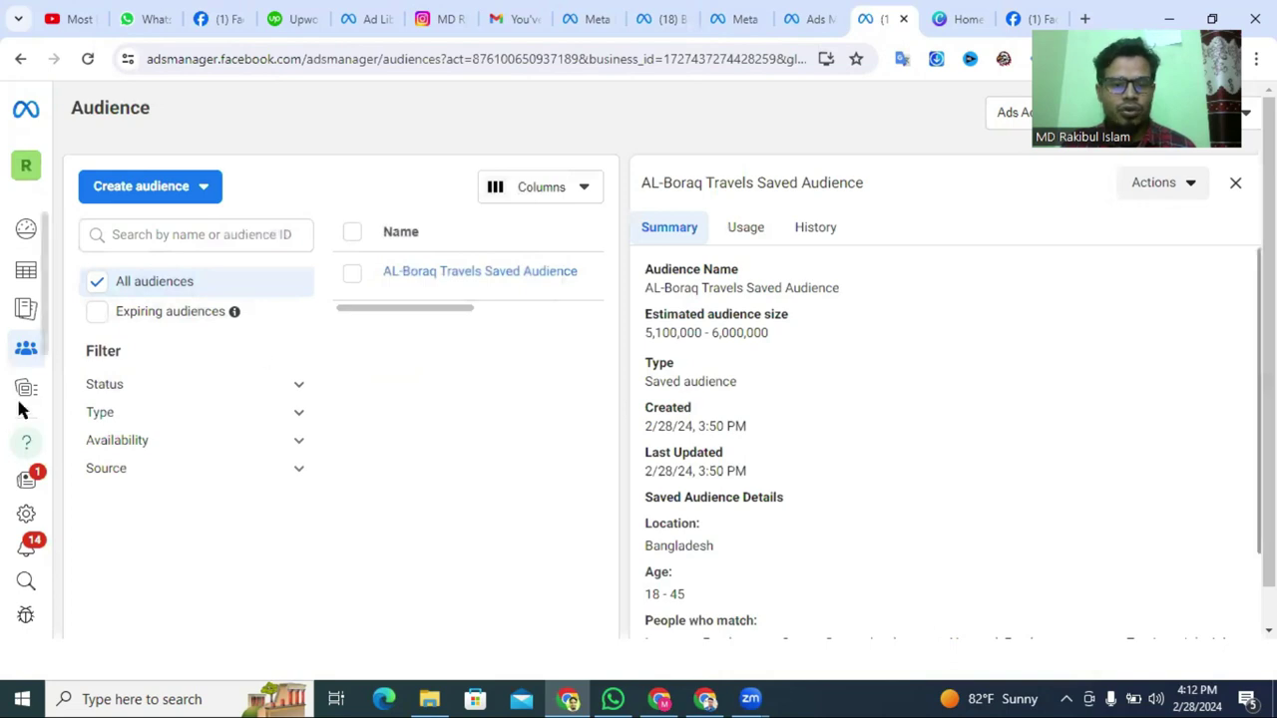
# Show the ad accounts in Business settings and look over the people assigned to Ads Account 2.
pyautogui.click(655, 19)
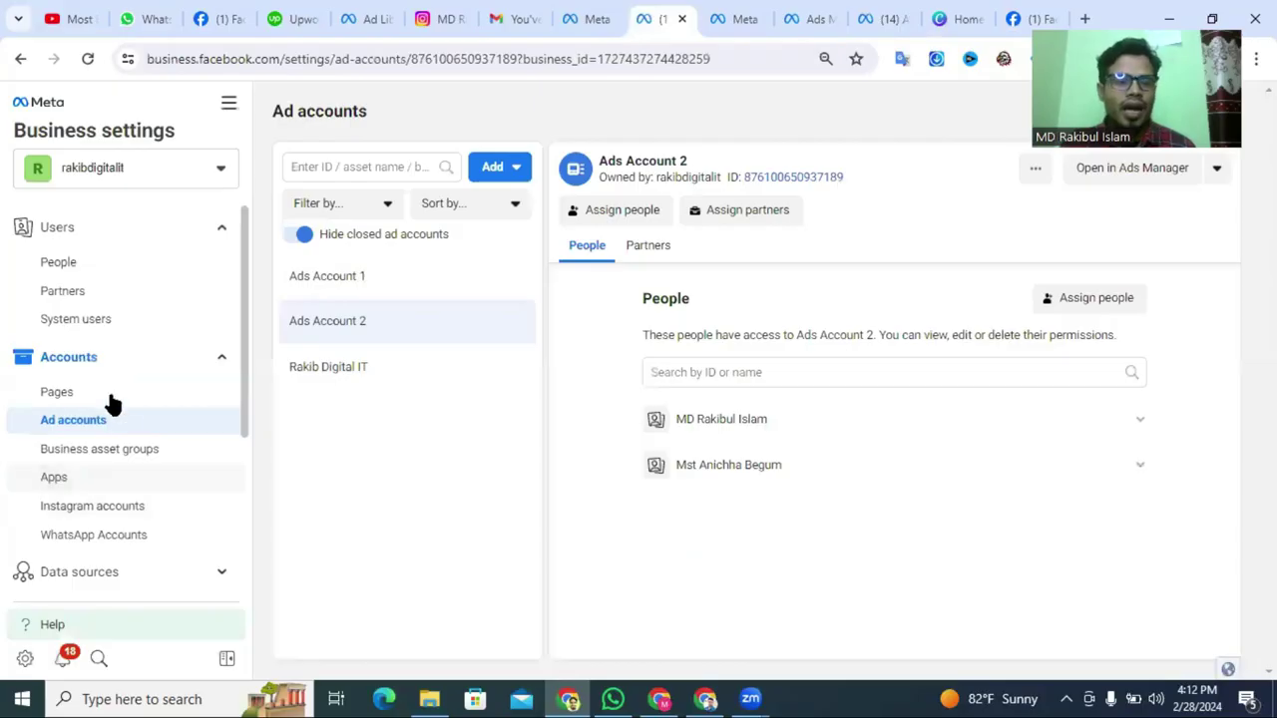
pyautogui.scroll(-1, 40, 539)
pyautogui.scroll(1, 20, 349)
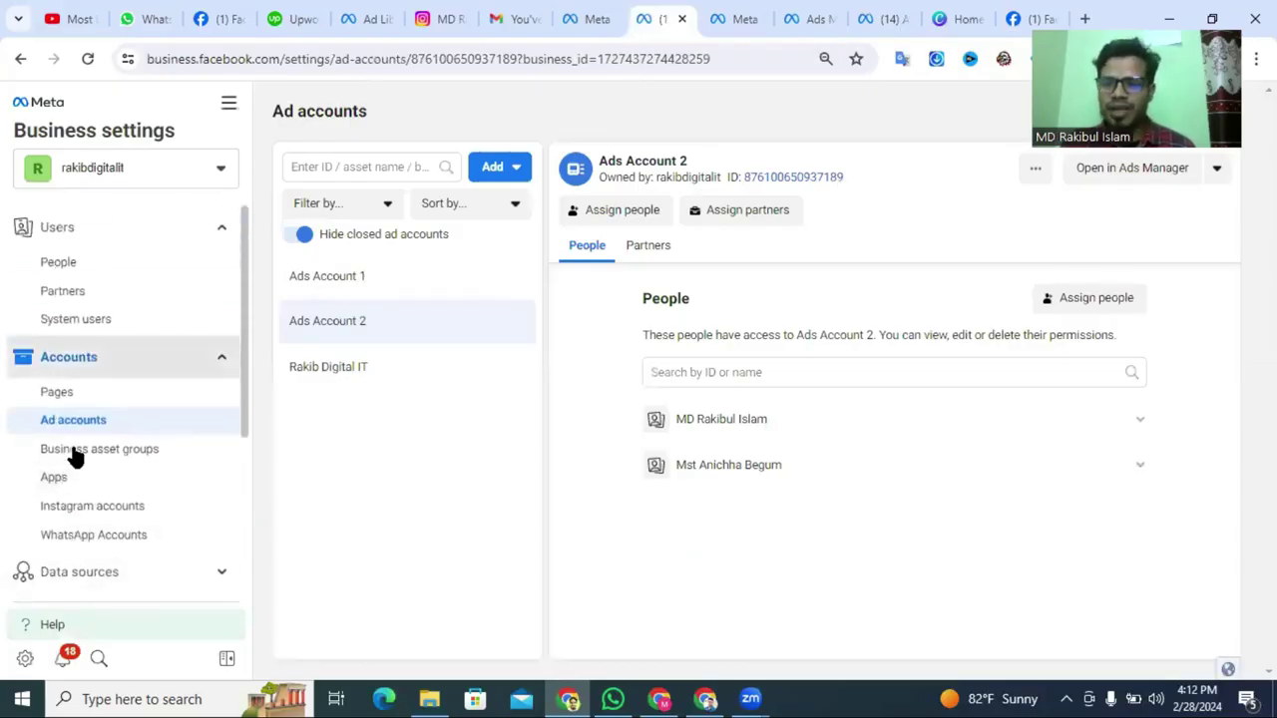
pyautogui.scroll(-2, 77, 468)
pyautogui.scroll(2, 18, 356)
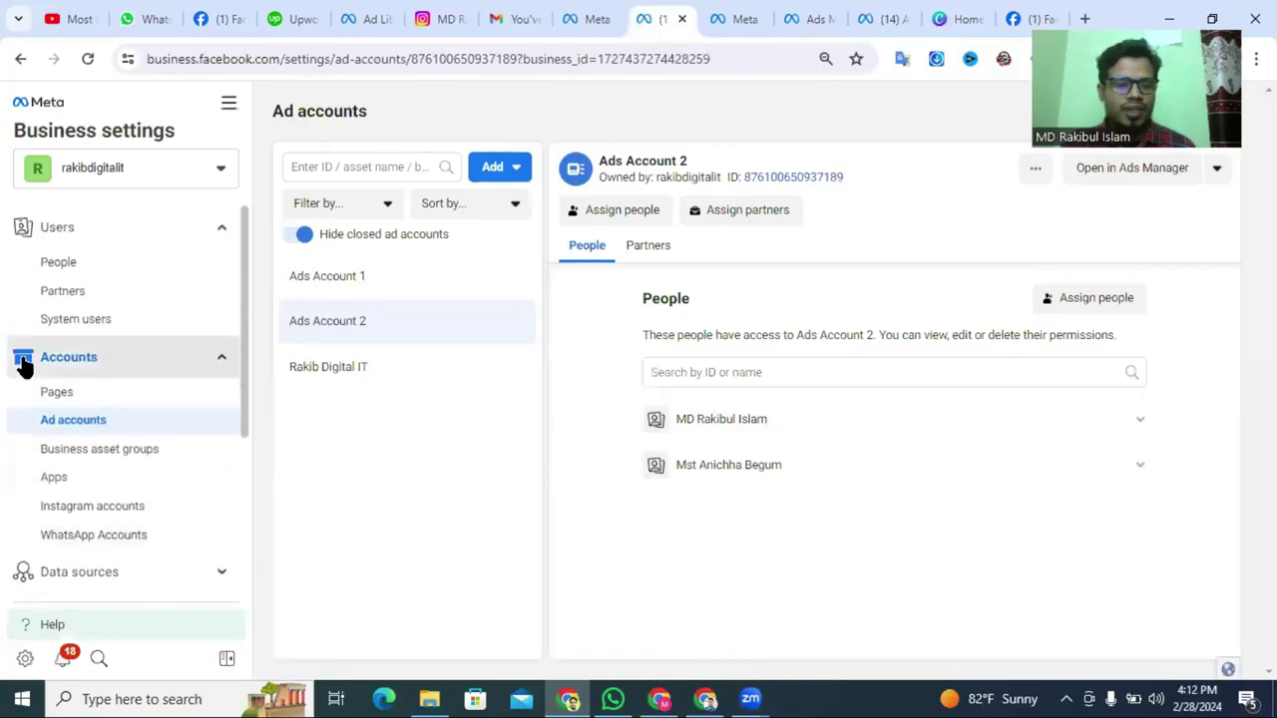
# Open the business's Pages section and look over the AL-Boraq Travels page's access settings.
pyautogui.click(61, 395)
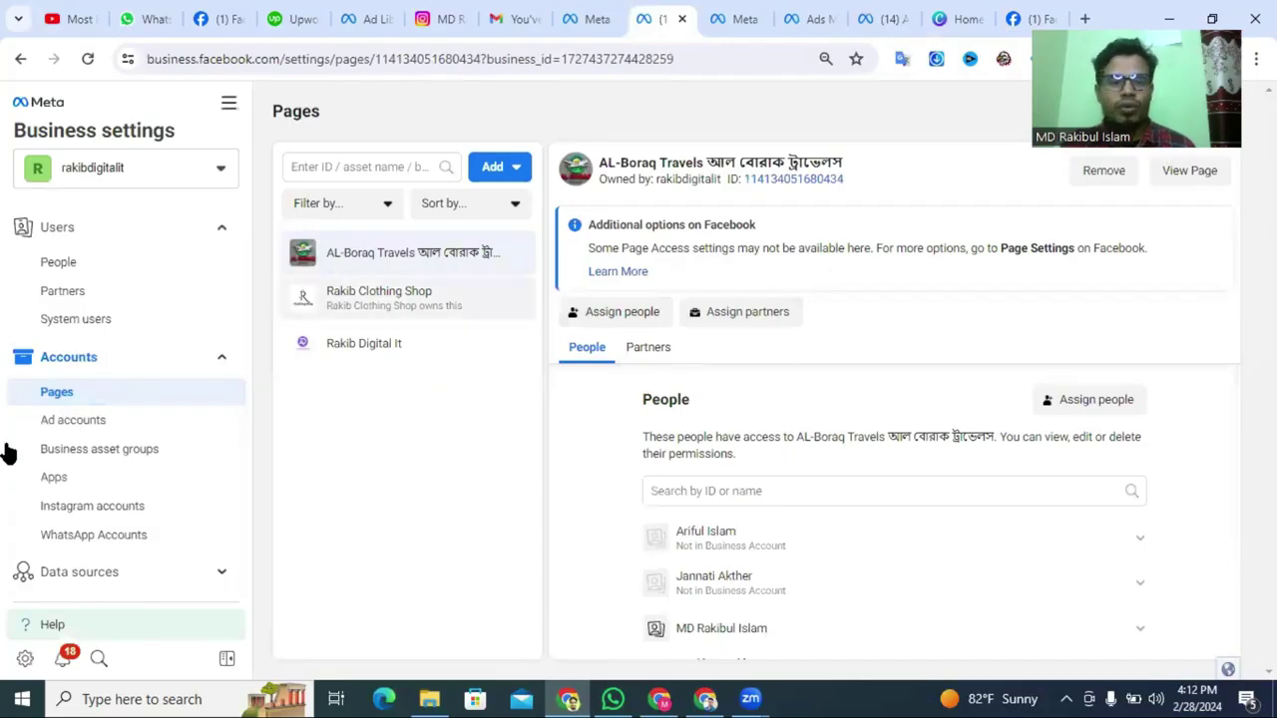
pyautogui.scroll(-2, 90, 490)
pyautogui.scroll(2, 87, 474)
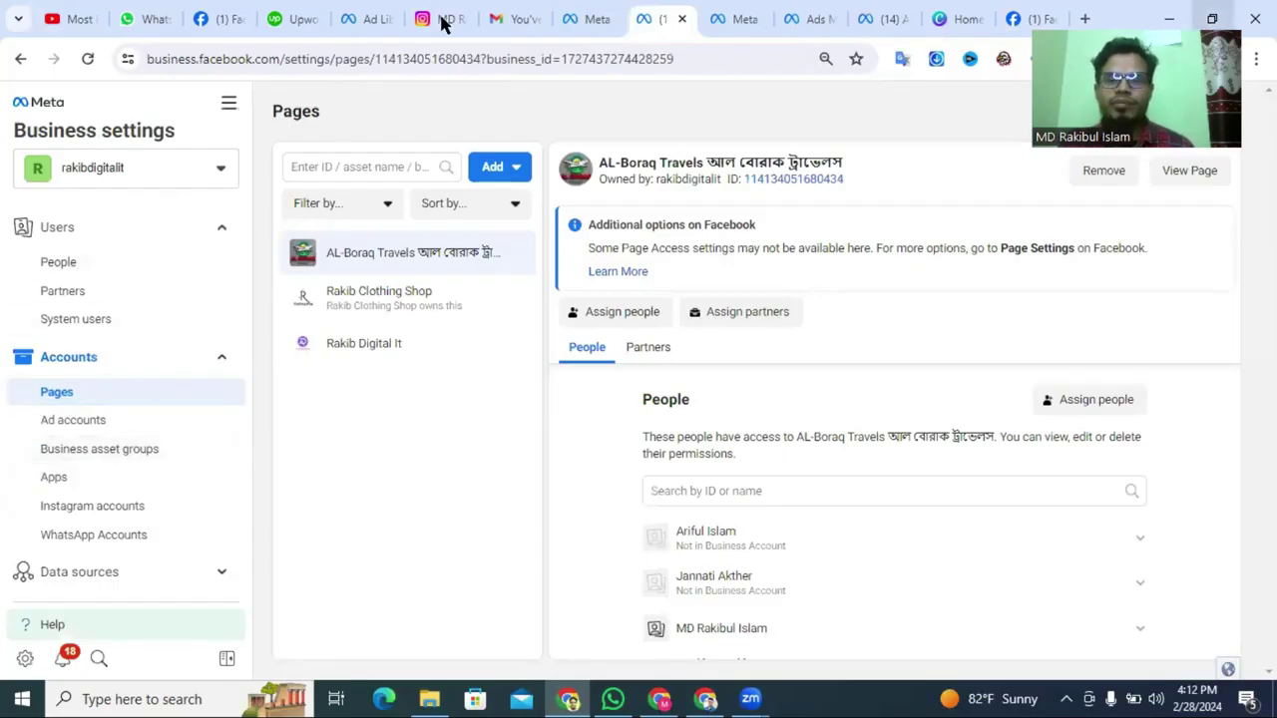
# Start a new campaign for Ads Account 2 in Ads Manager and bring up the campaign objectives.
pyautogui.click(812, 20)
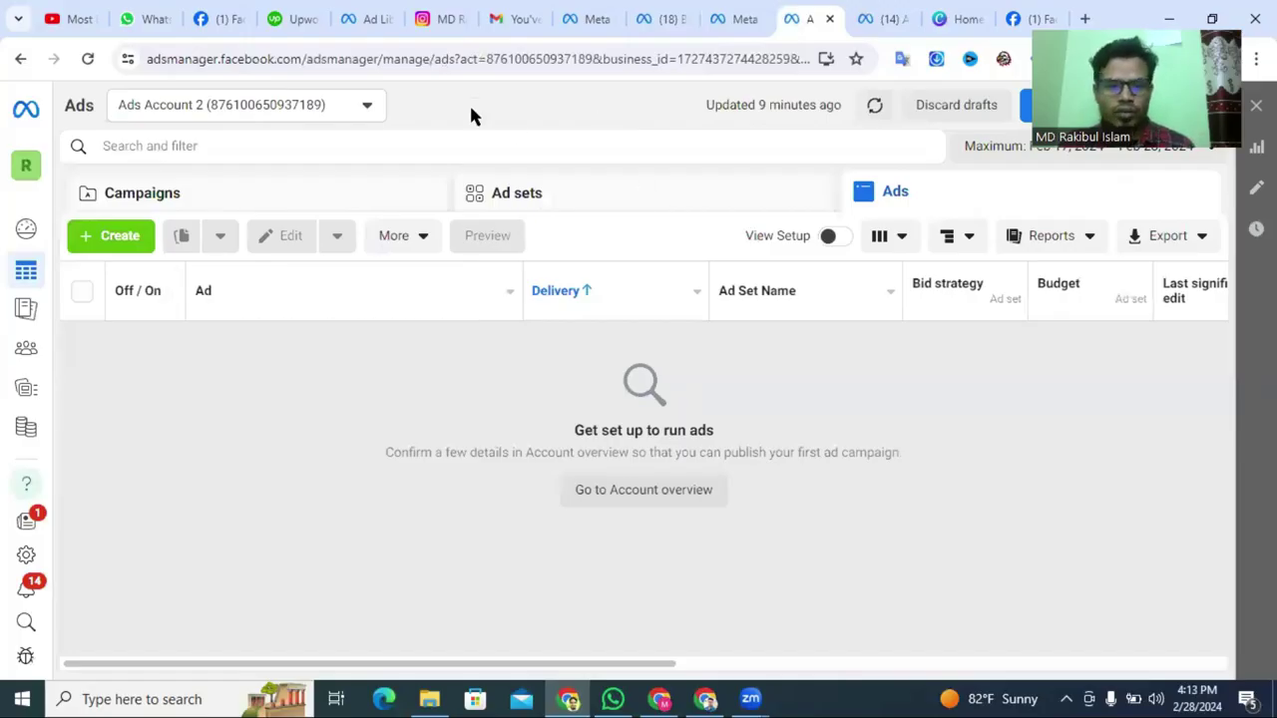
pyautogui.click(106, 240)
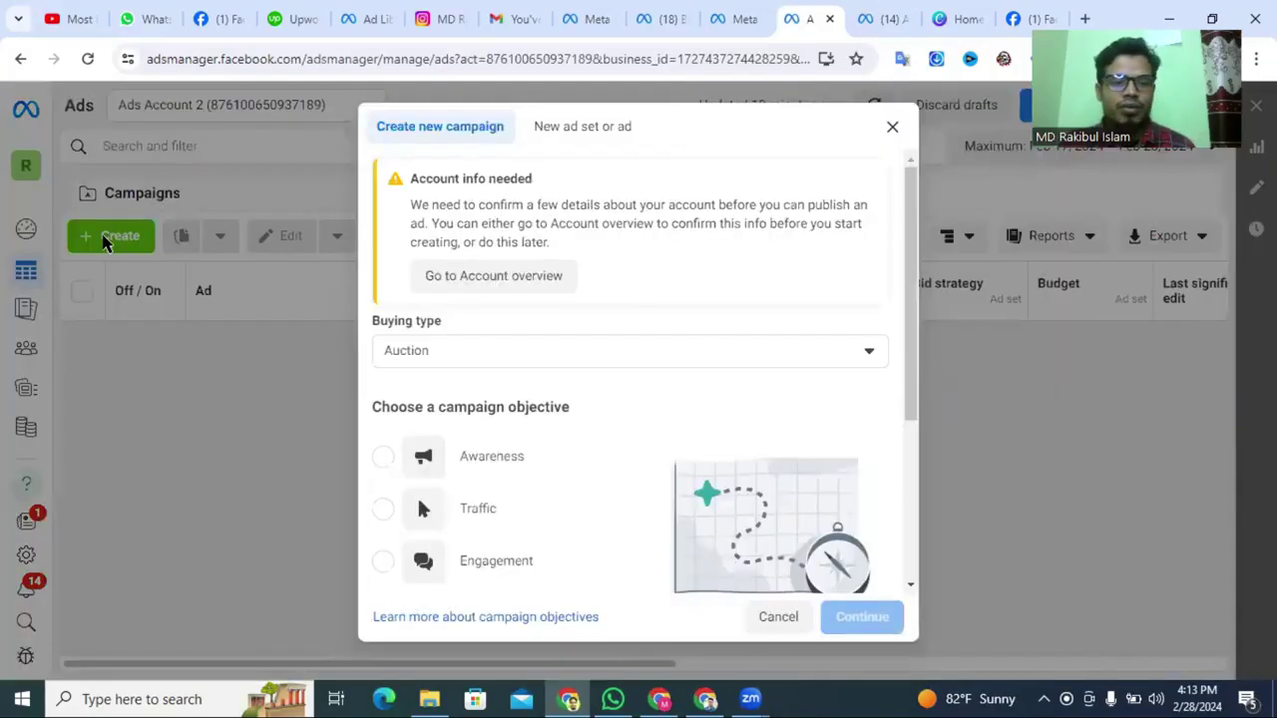
pyautogui.scroll(-2, 468, 431)
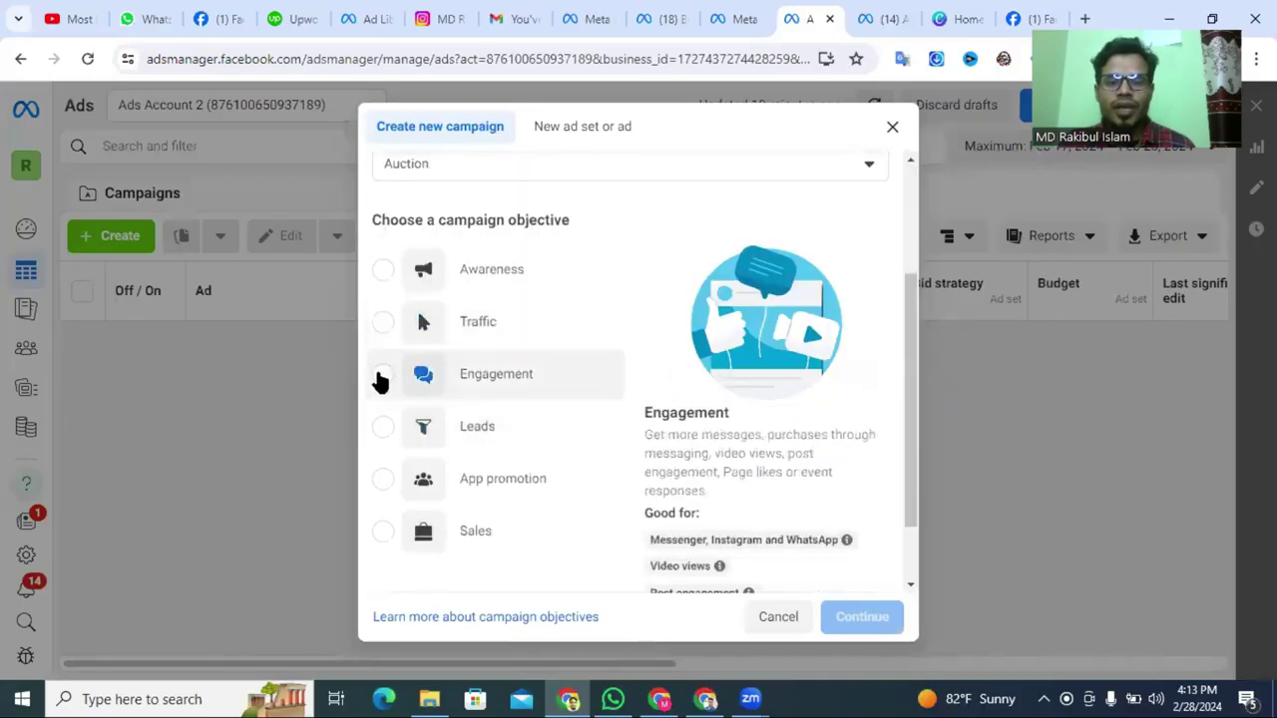
# Examine the Dubai work permit visa post on the AL-Boraq Travels page as material for the ad.
pyautogui.click(215, 20)
pyautogui.scroll(-3, 806, 499)
pyautogui.scroll(-5, 805, 499)
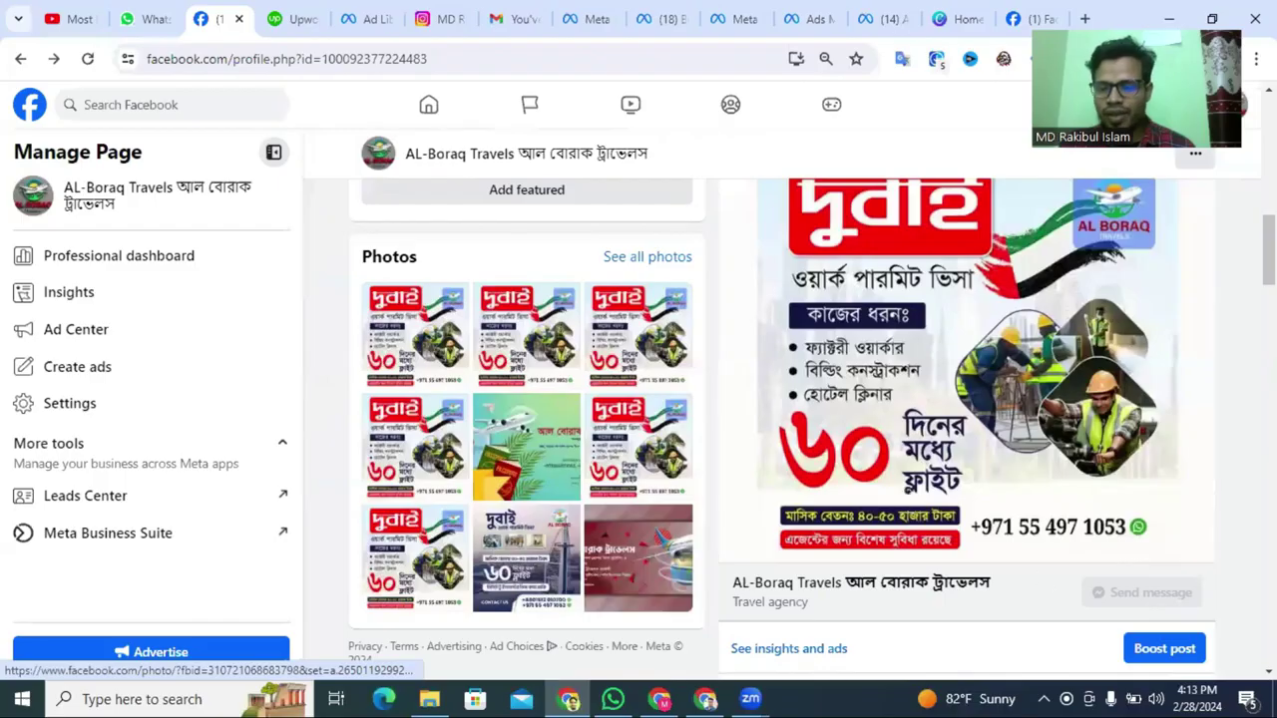
pyautogui.scroll(-1, 1183, 581)
pyautogui.scroll(-1, 990, 577)
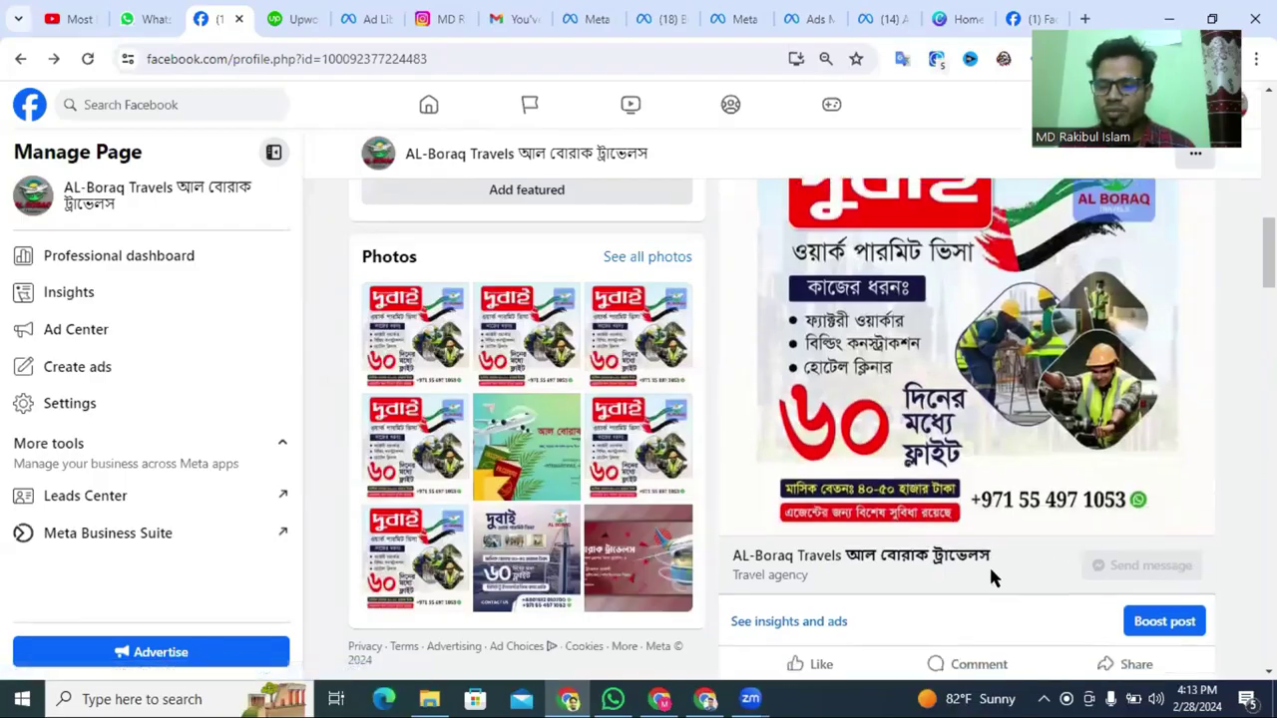
pyautogui.scroll(-2, 990, 577)
pyautogui.scroll(10, 839, 404)
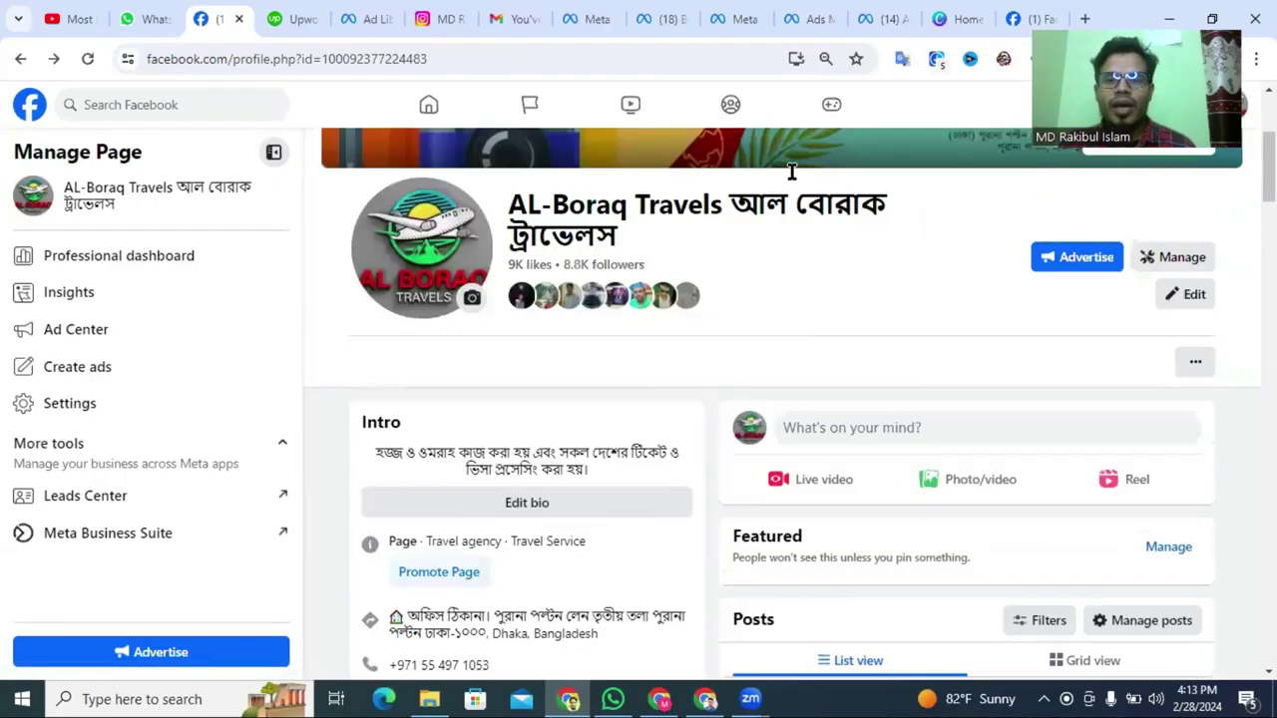
# Choose Engagement as the new campaign's objective and expand the optional campaign naming section.
pyautogui.click(803, 20)
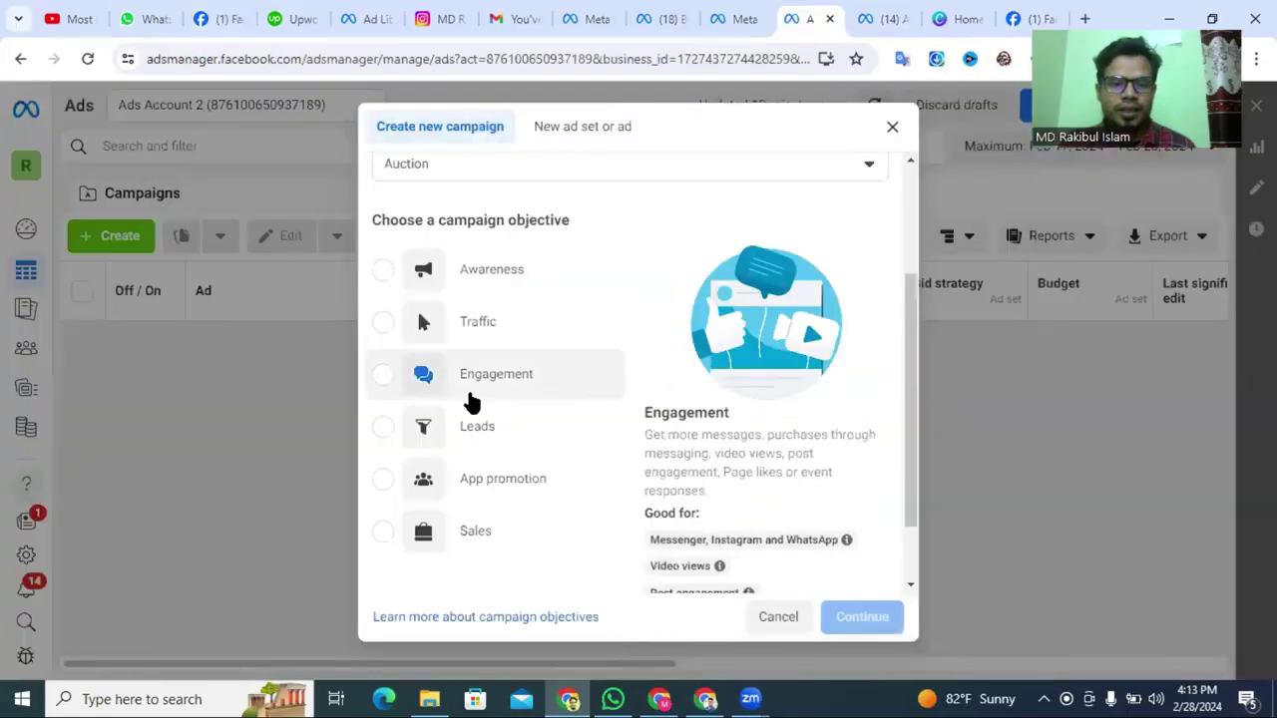
pyautogui.click(383, 375)
pyautogui.scroll(-2, 556, 442)
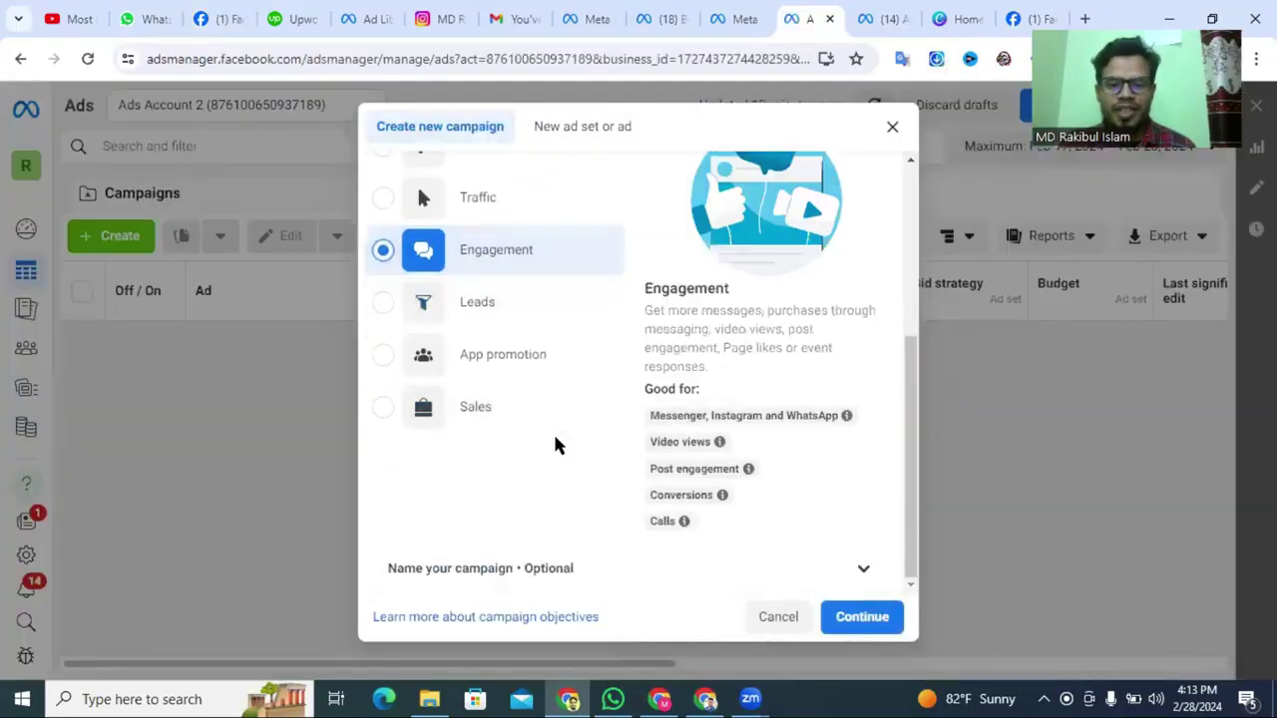
pyautogui.click(772, 566)
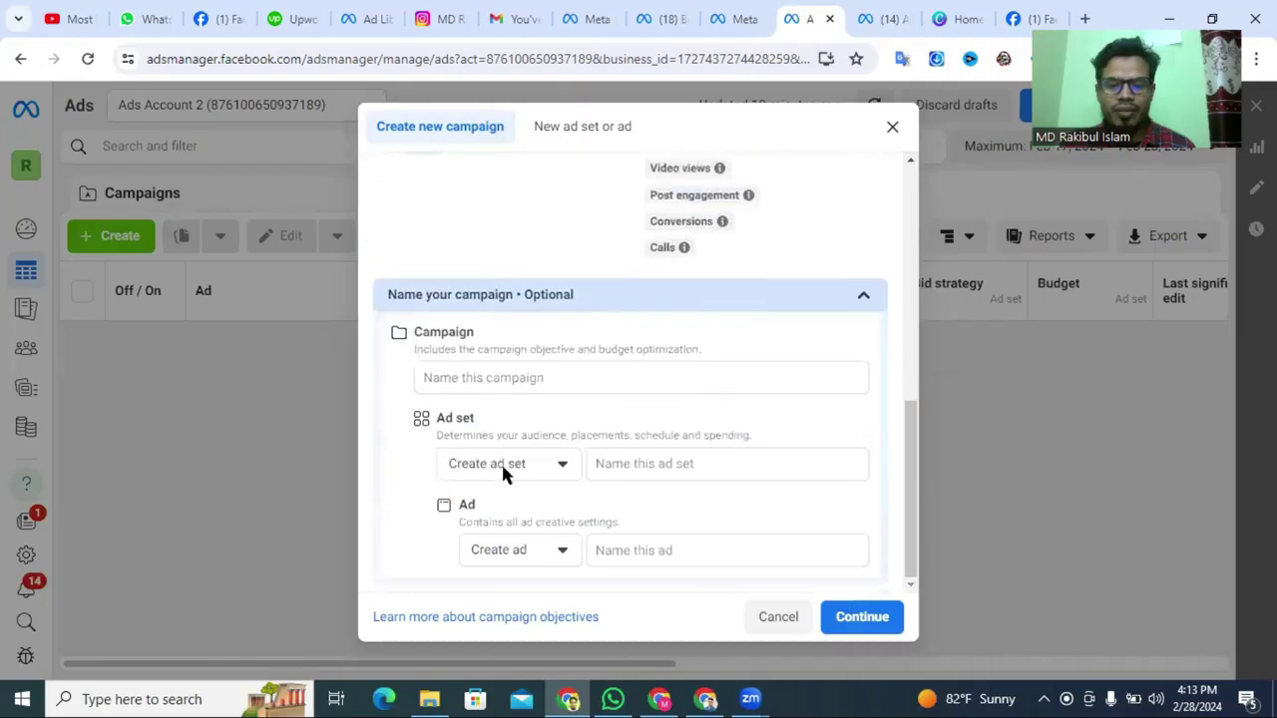
# Name the campaign "AL-Boraq Travels new Ads", copying the business name from its Facebook page.
pyautogui.click(470, 377)
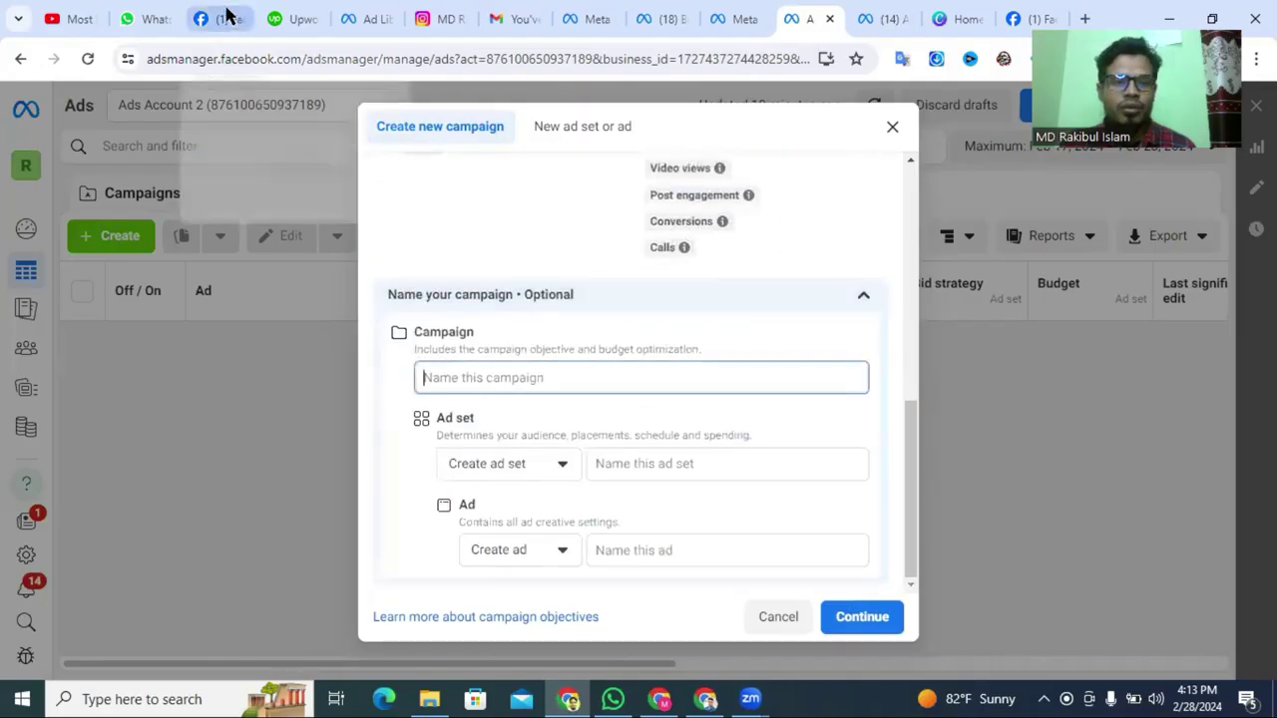
pyautogui.click(225, 19)
pyautogui.moveTo(508, 225); pyautogui.dragTo(714, 224)
pyautogui.rightClick(684, 237)
pyautogui.click(710, 253)
pyautogui.click(807, 19)
pyautogui.rightClick(470, 375)
pyautogui.click(501, 235)
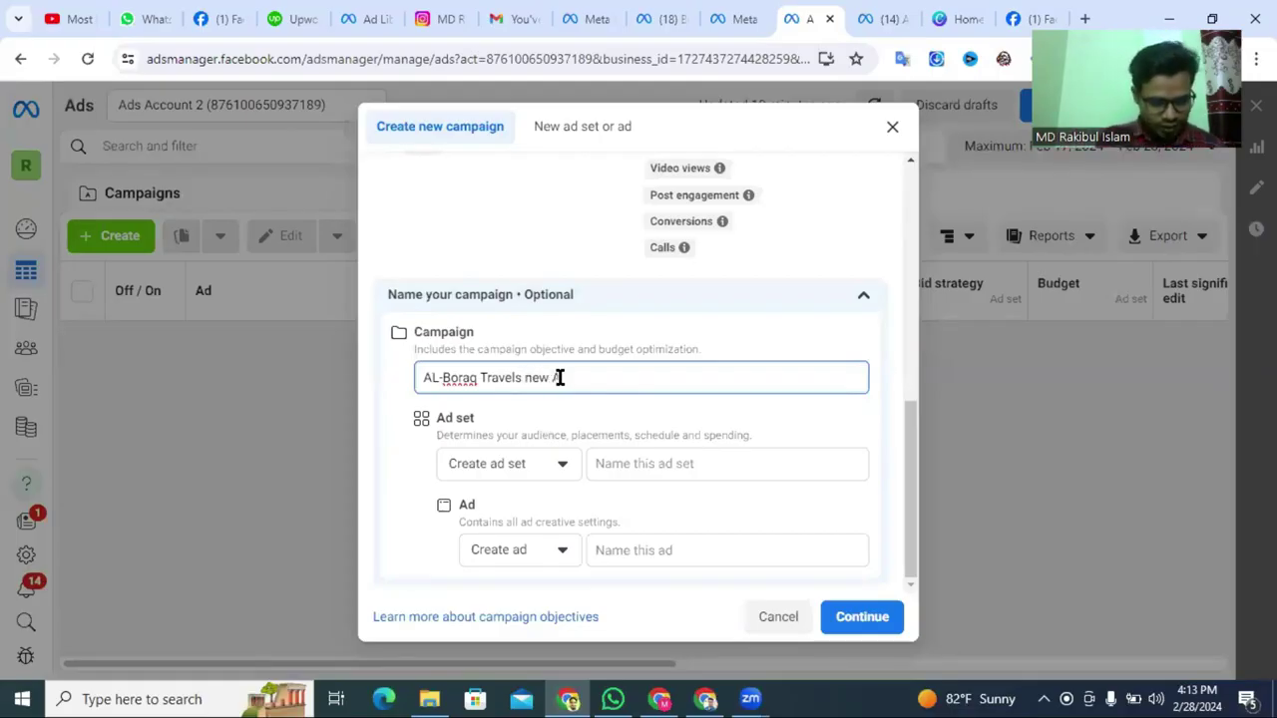
# Reuse the campaign name "AL-Boraq Travels new Ads" for both the ad set and the ad.
pyautogui.moveTo(591, 377); pyautogui.dragTo(417, 385)
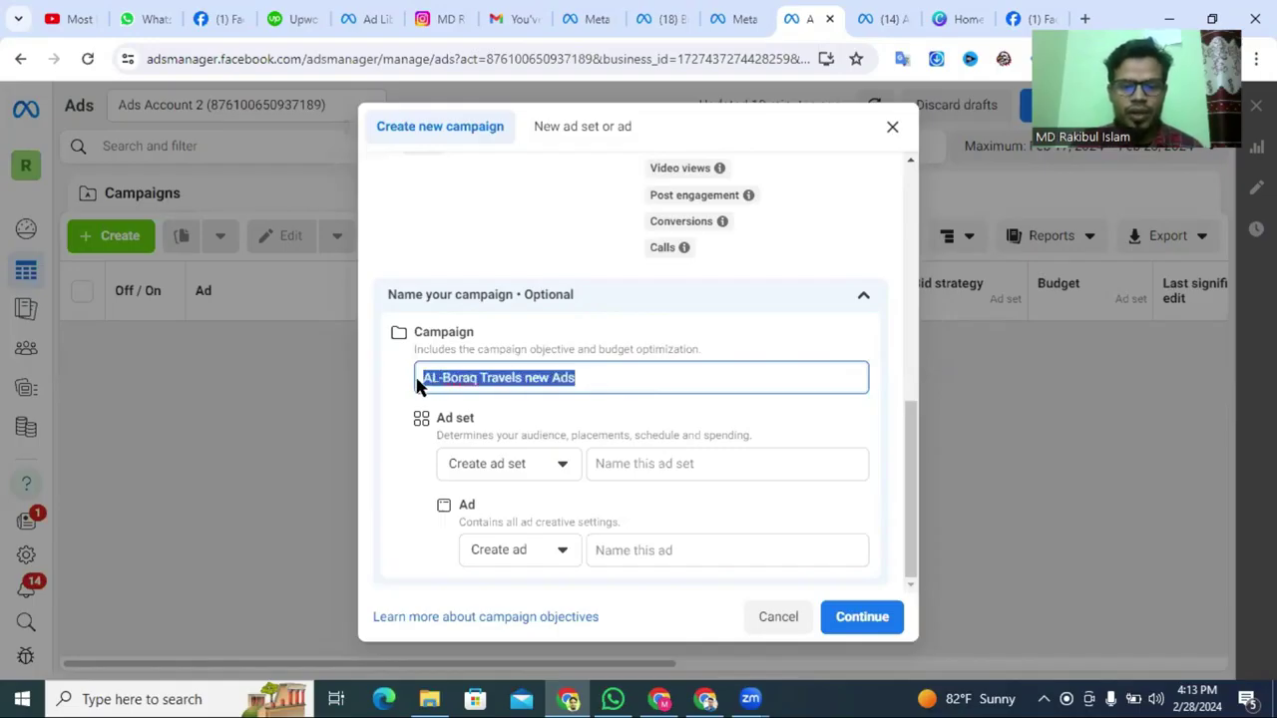
pyautogui.rightClick(496, 376)
pyautogui.click(557, 152)
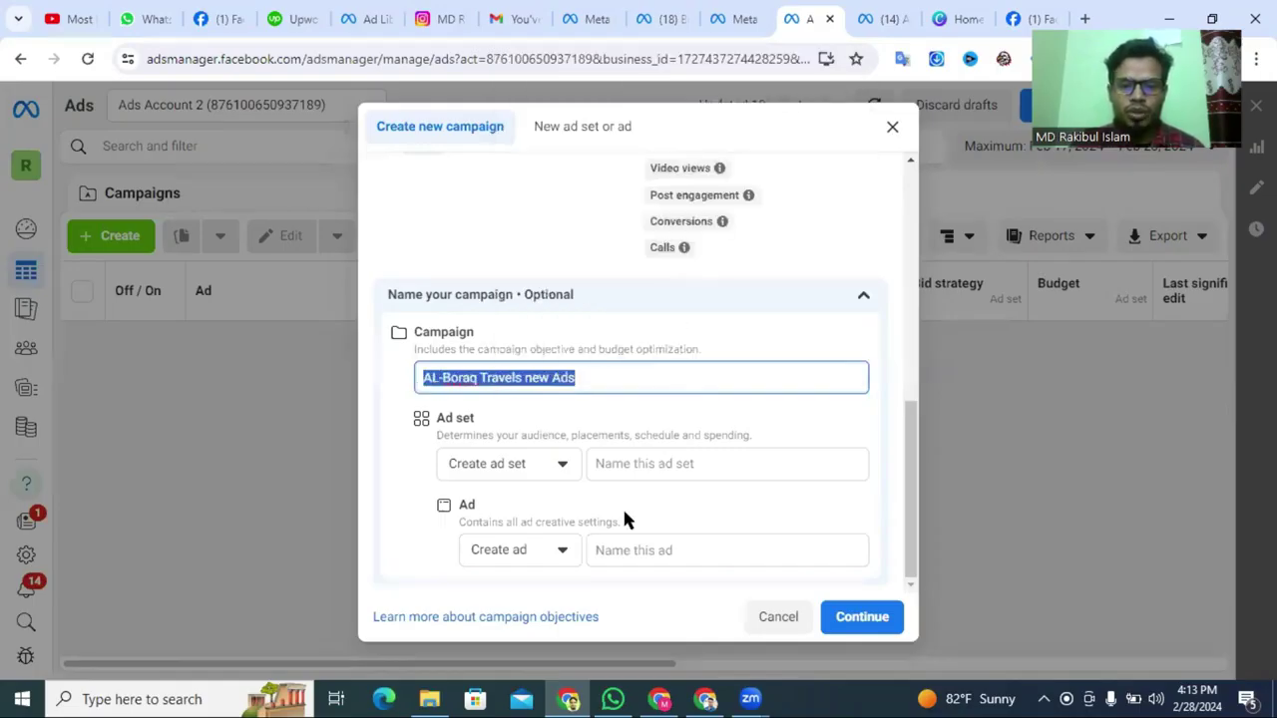
pyautogui.click(620, 464)
pyautogui.rightClick(620, 465)
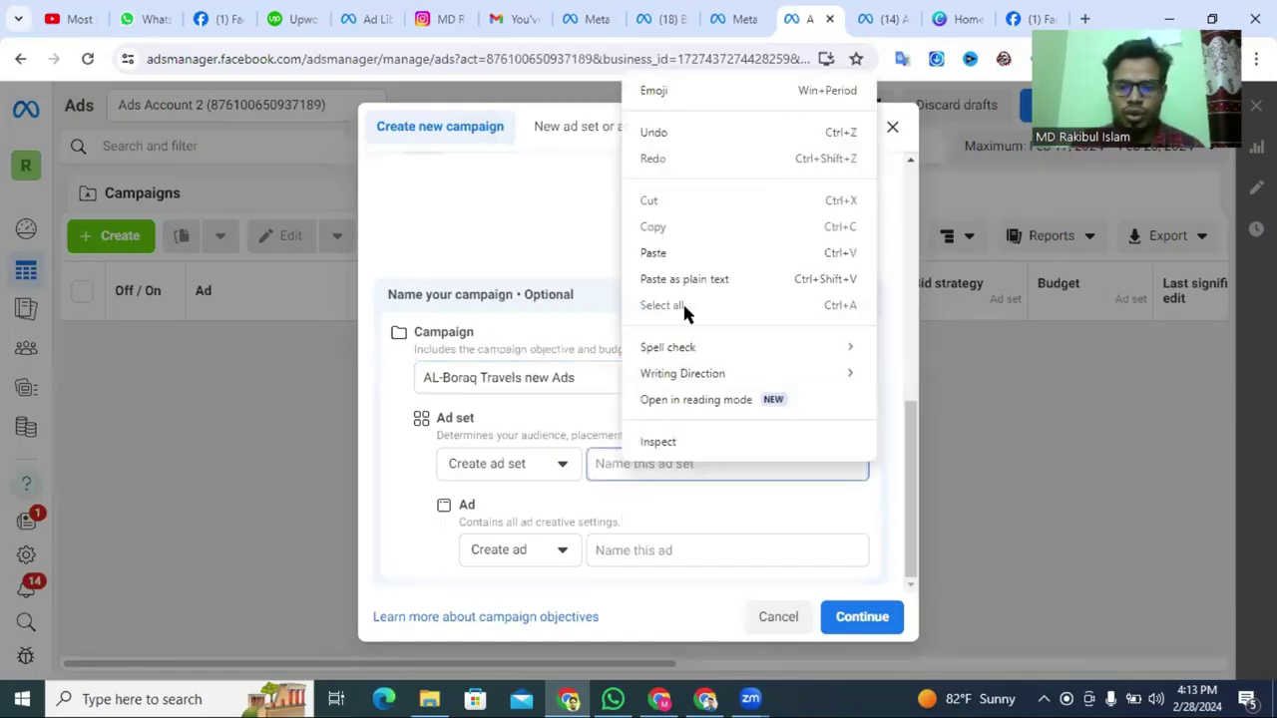
pyautogui.click(669, 250)
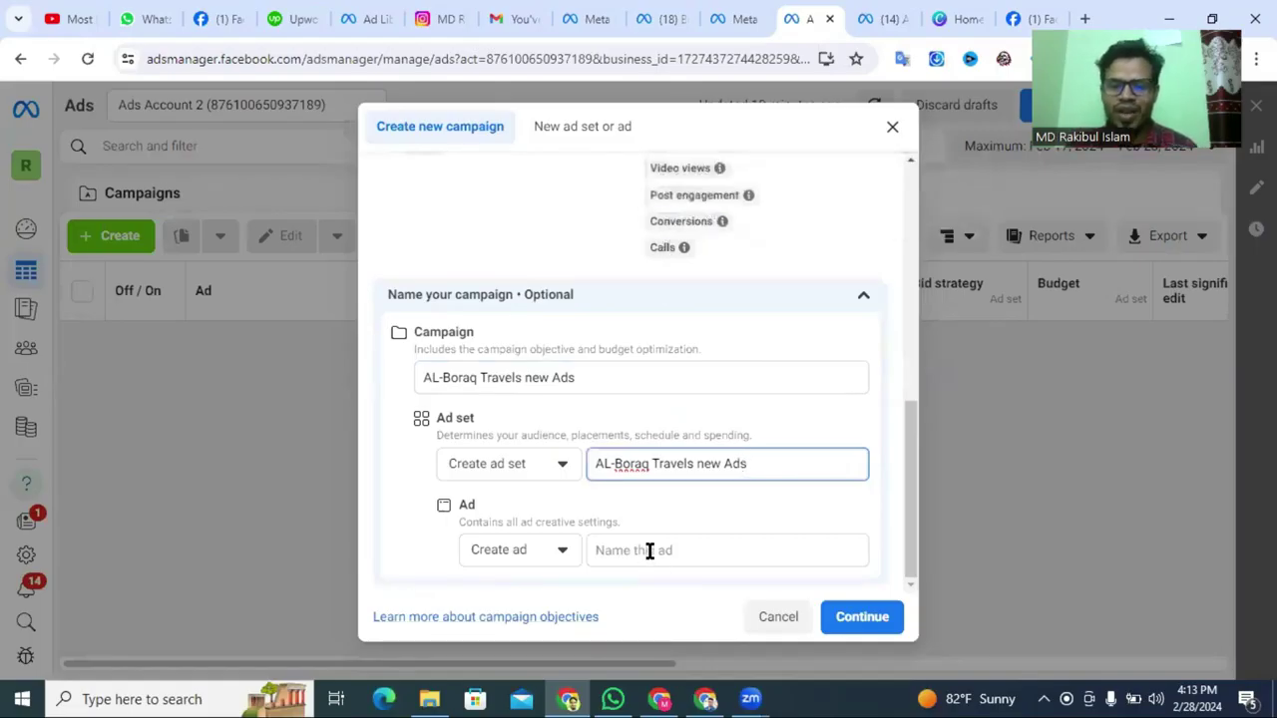
pyautogui.click(650, 550)
pyautogui.rightClick(649, 549)
pyautogui.click(681, 344)
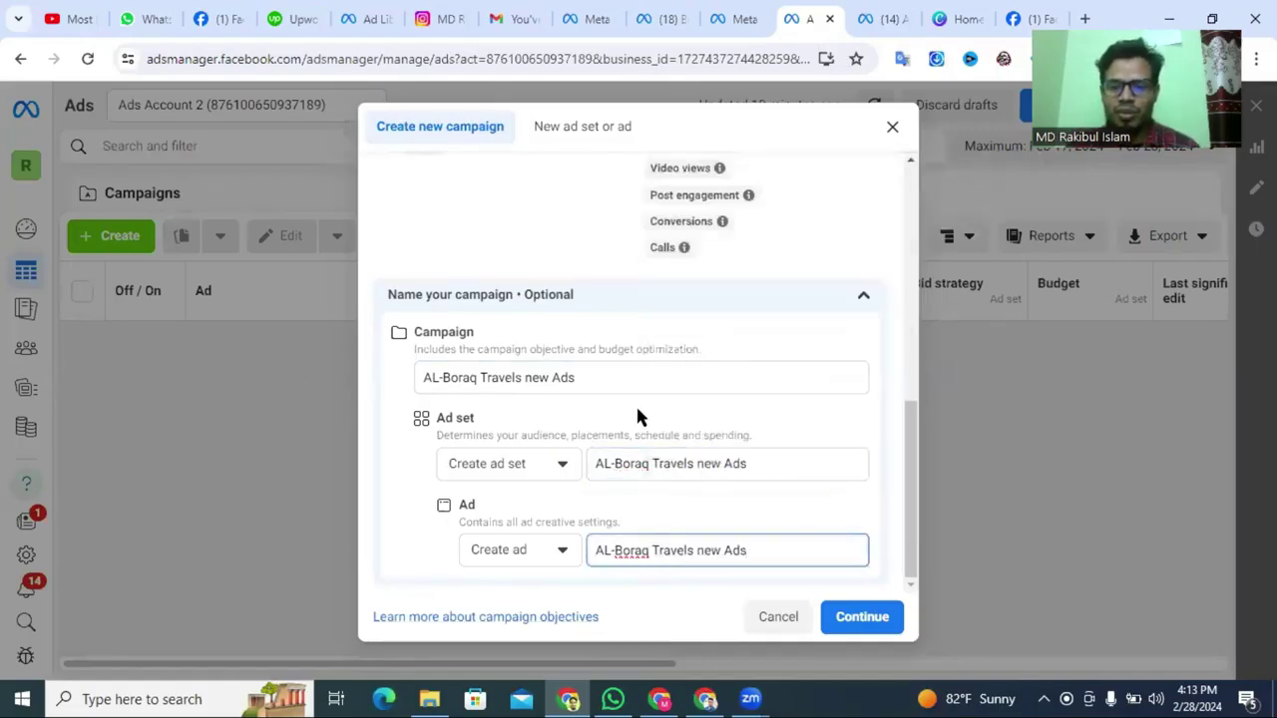
# Proceed with the named campaign and choose the Manual engagement campaign setup.
pyautogui.press('Return')
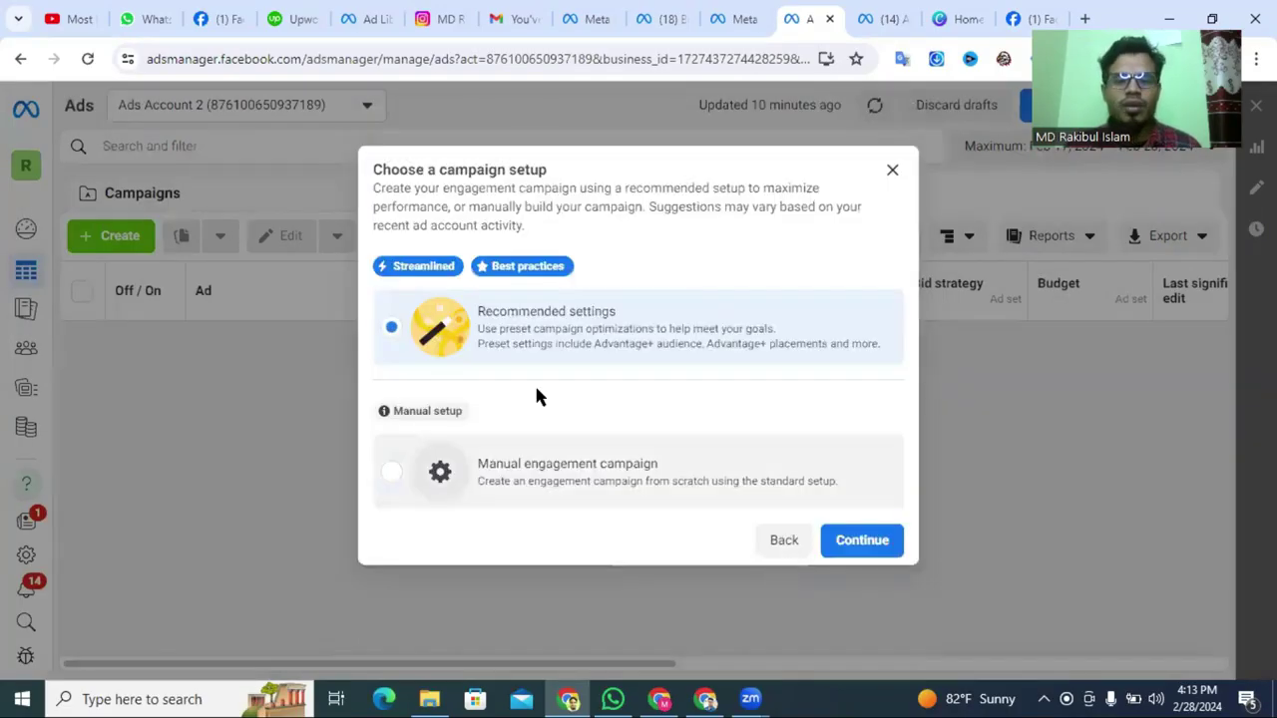
pyautogui.click(387, 473)
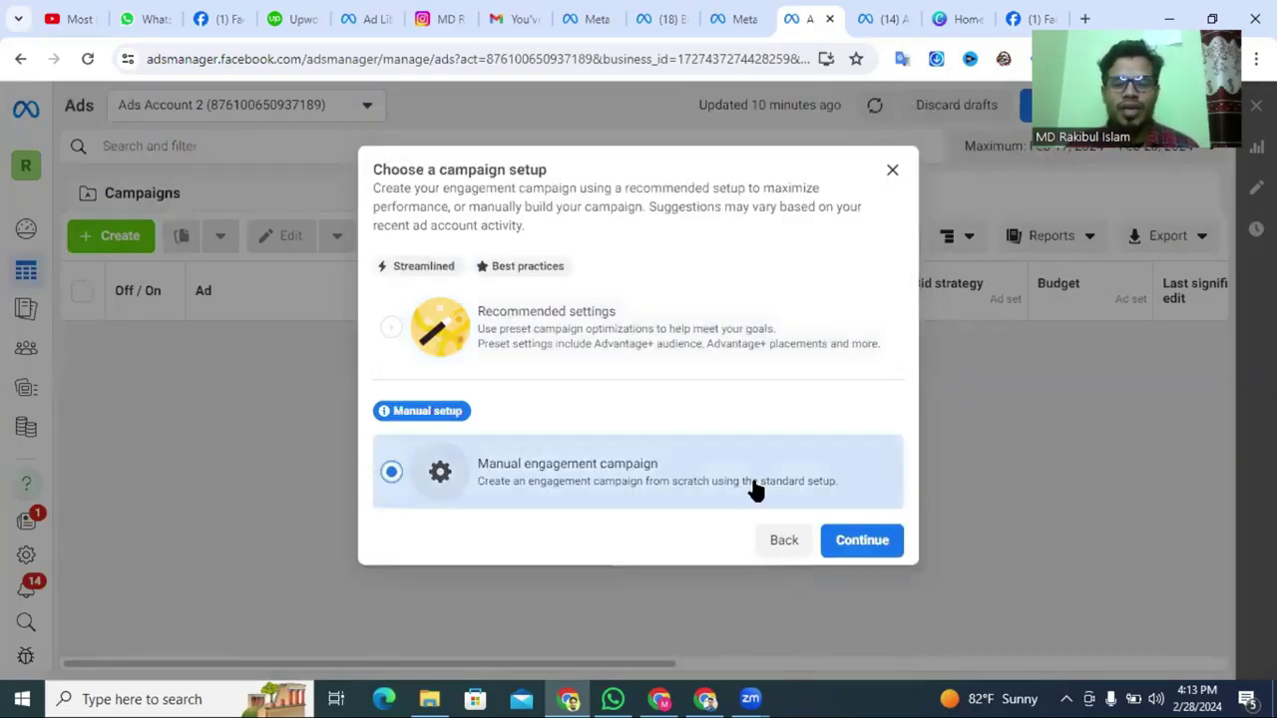
pyautogui.click(866, 546)
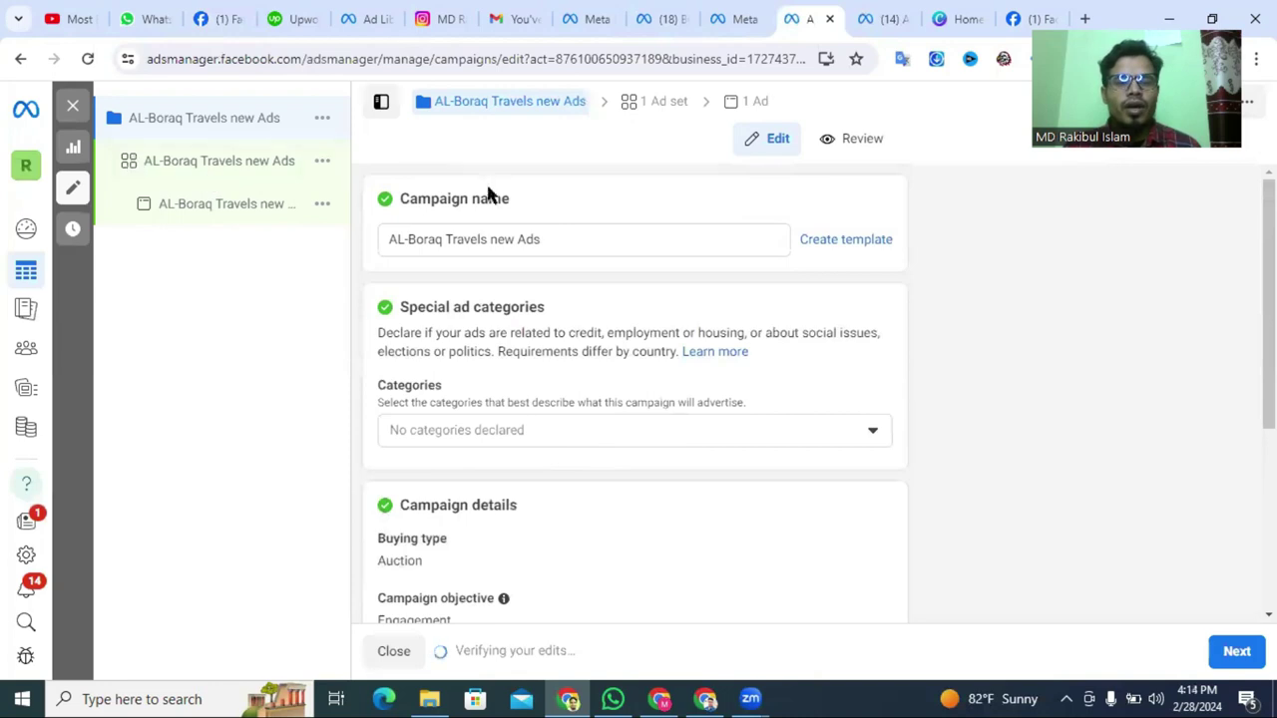
# Review the campaign-level categories, details, A/B test and Advantage budget settings, and continue to the ad set.
pyautogui.scroll(-3, 529, 428)
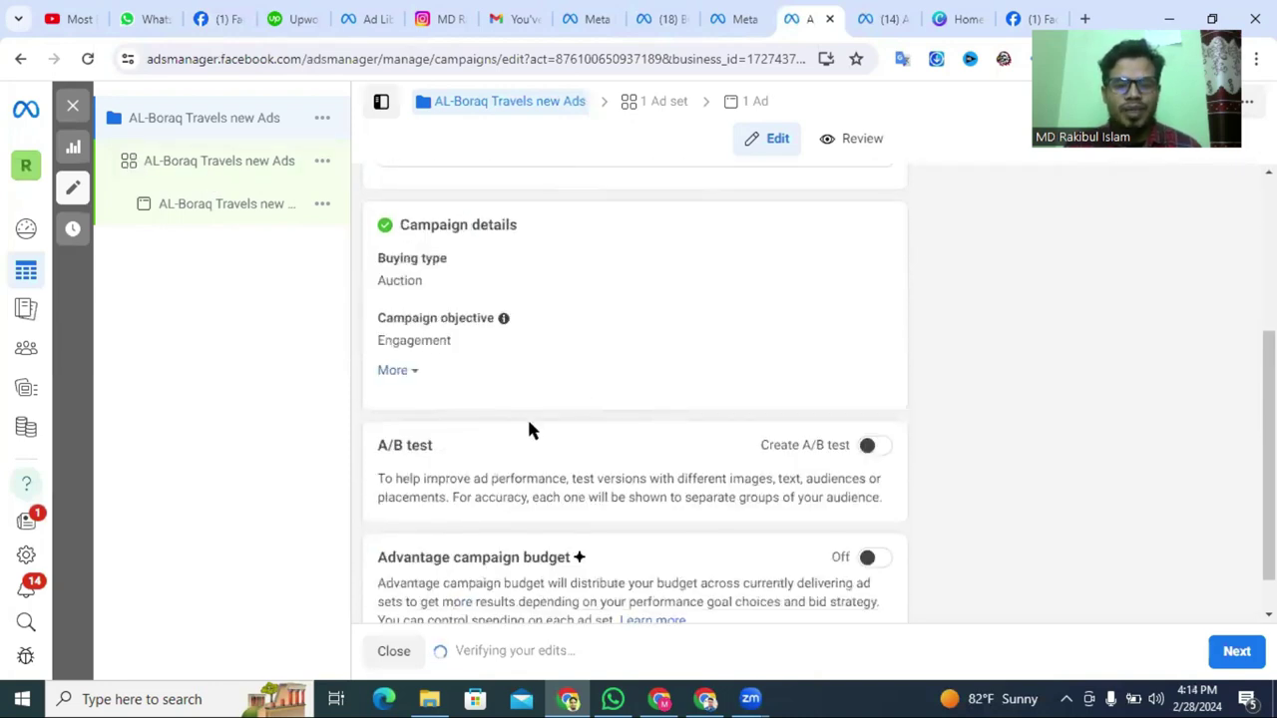
pyautogui.scroll(-1, 530, 428)
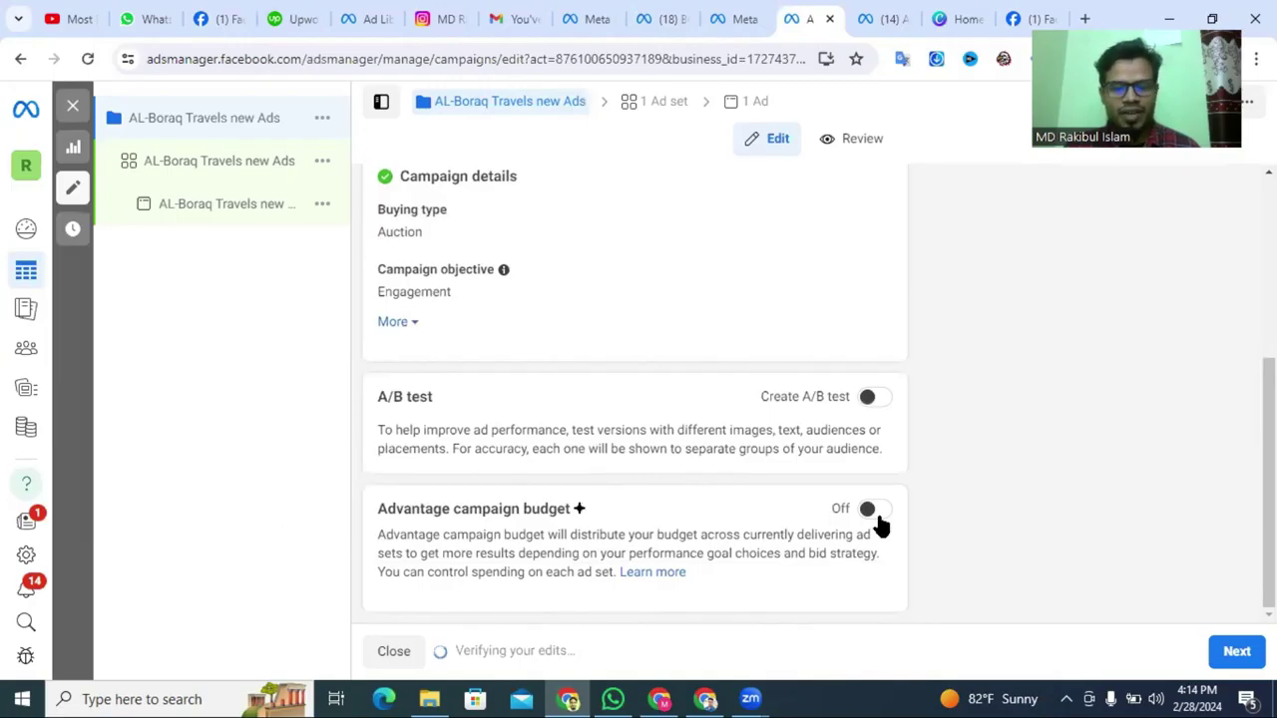
pyautogui.scroll(3, 666, 480)
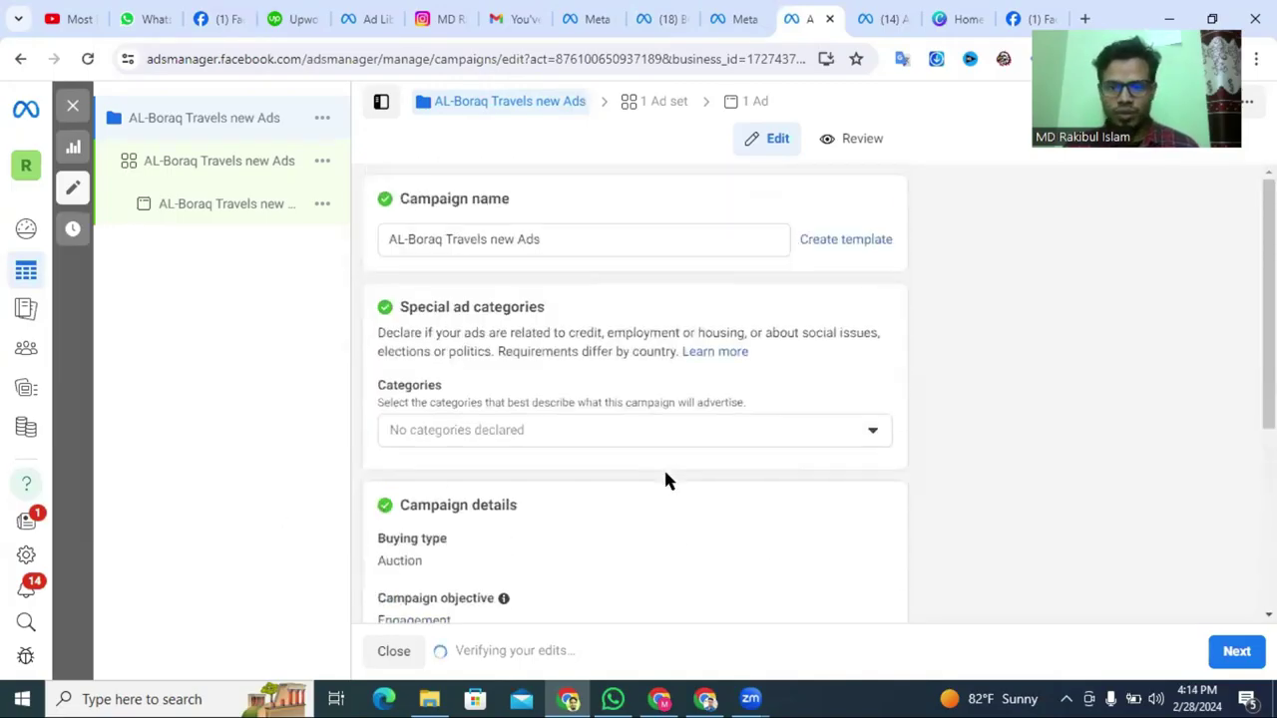
pyautogui.scroll(-3, 538, 450)
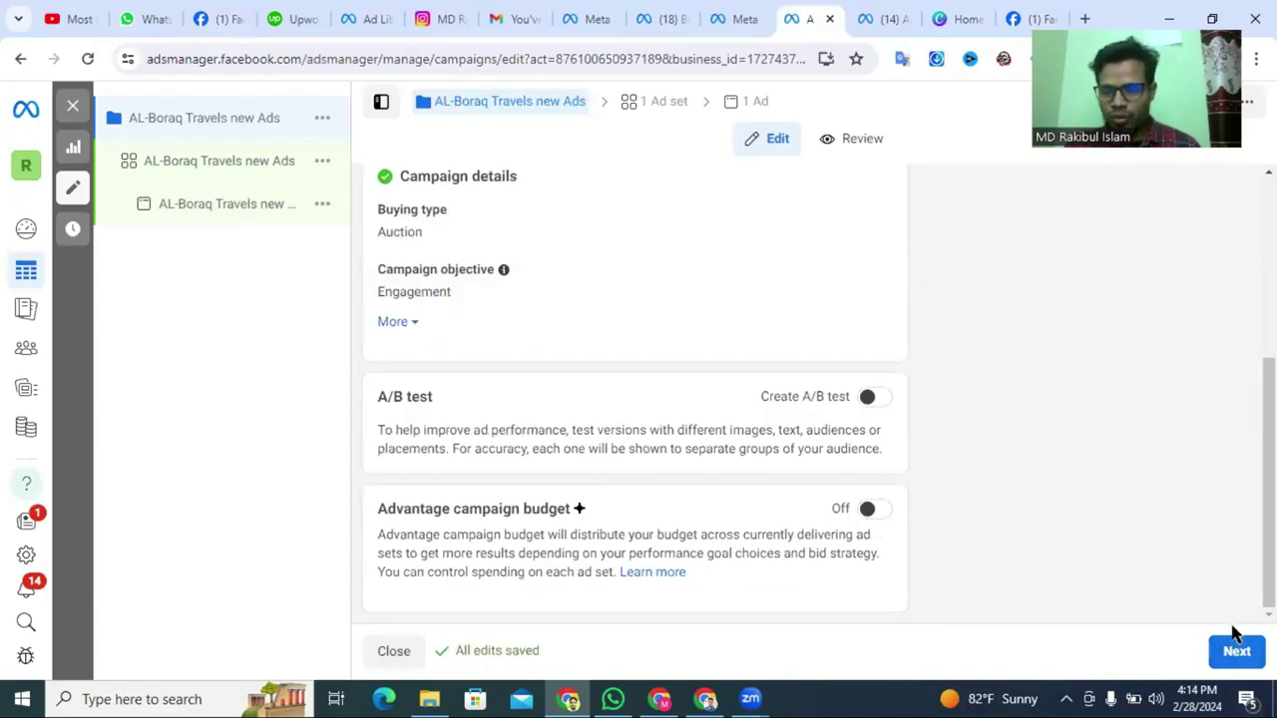
pyautogui.scroll(2, 455, 442)
pyautogui.scroll(1, 550, 369)
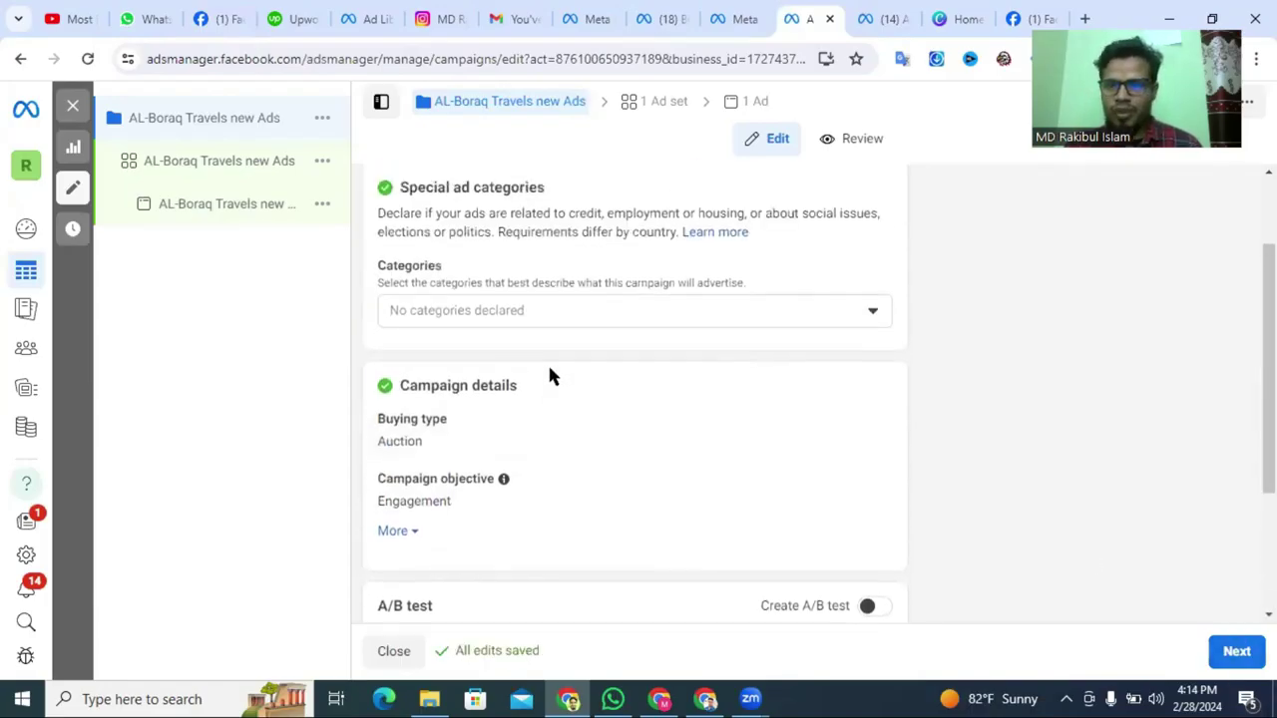
pyautogui.scroll(-3, 576, 384)
pyautogui.click(1235, 654)
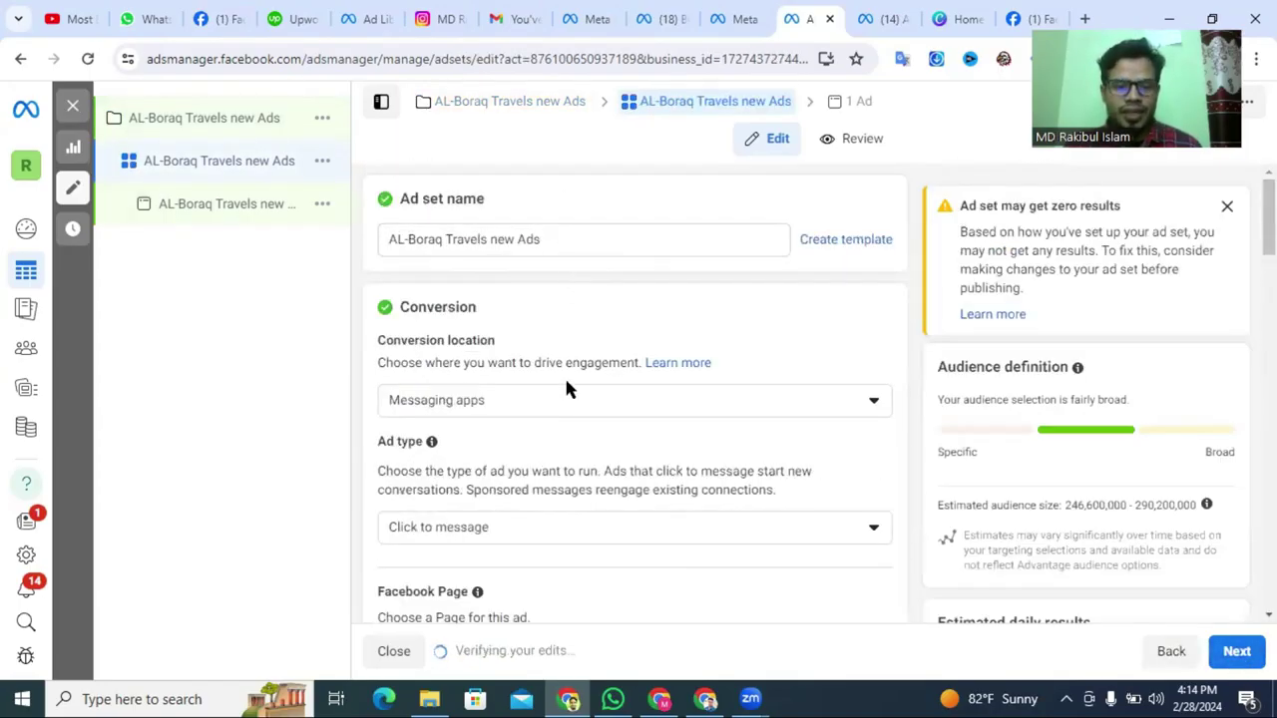
# Examine the ad set's conversion location, ad type, Facebook Page, messaging apps and available performance goals.
pyautogui.scroll(-2, 559, 379)
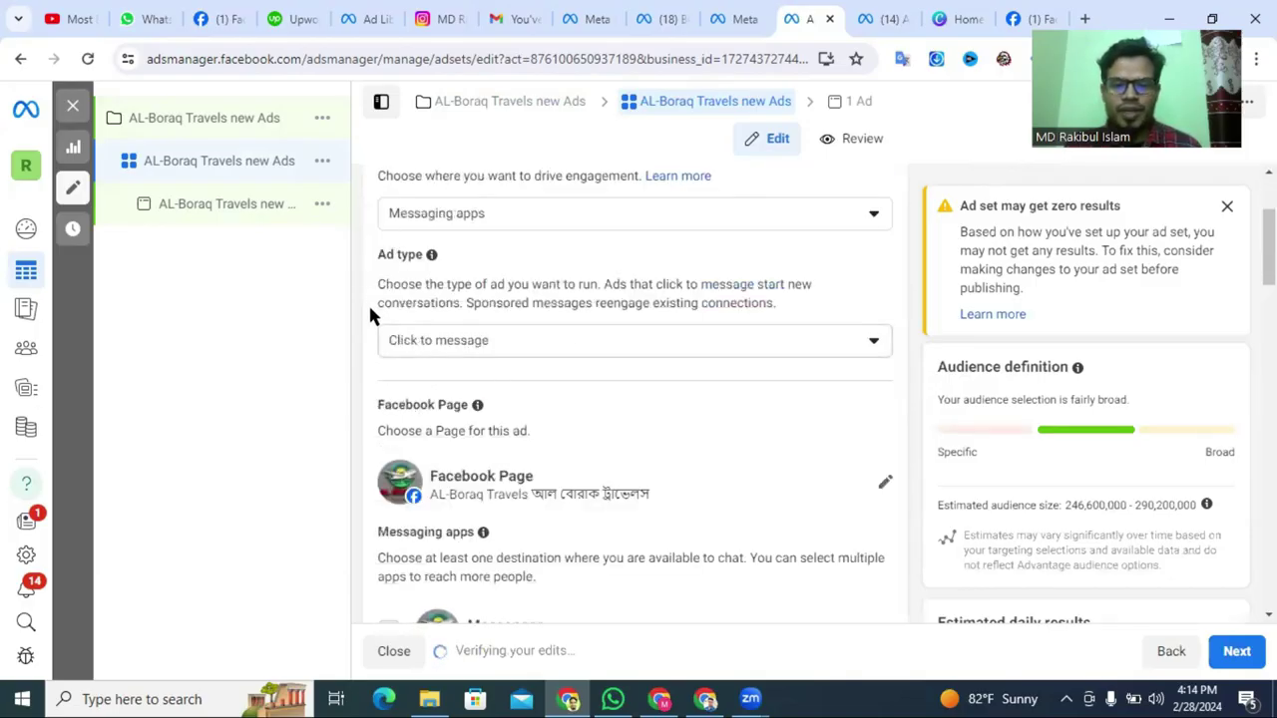
pyautogui.scroll(-2, 573, 494)
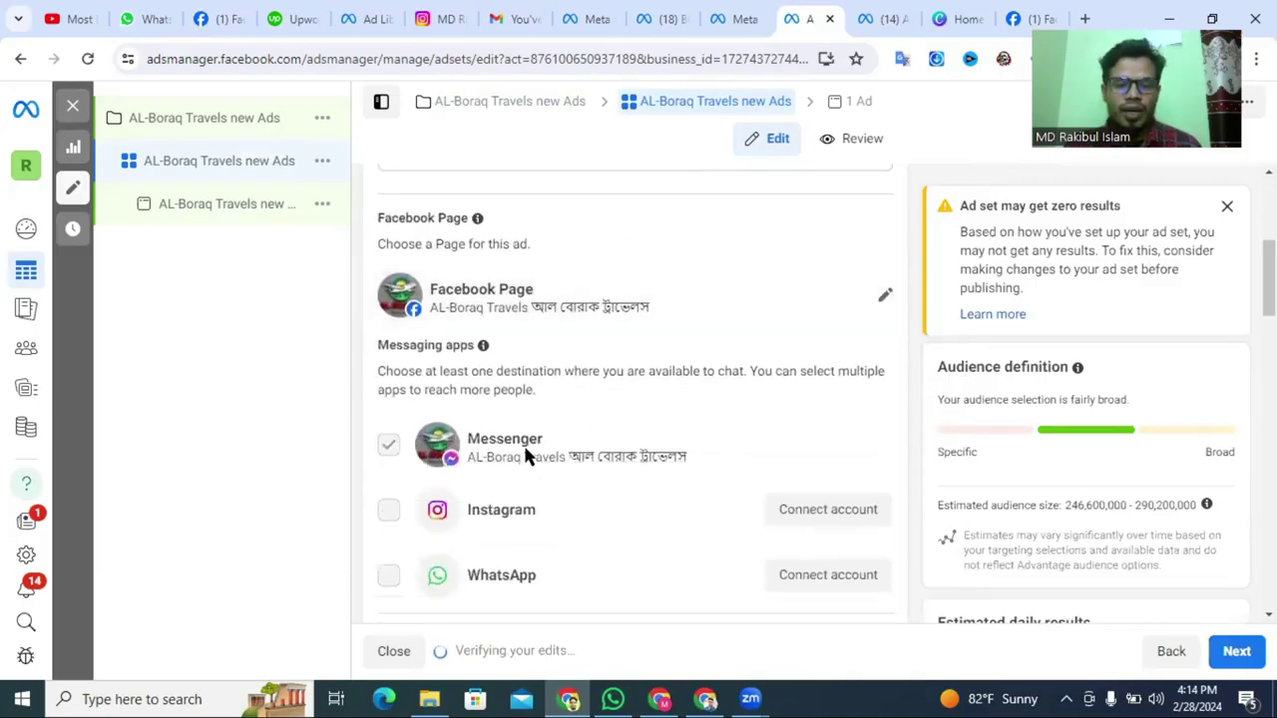
pyautogui.scroll(-1, 518, 439)
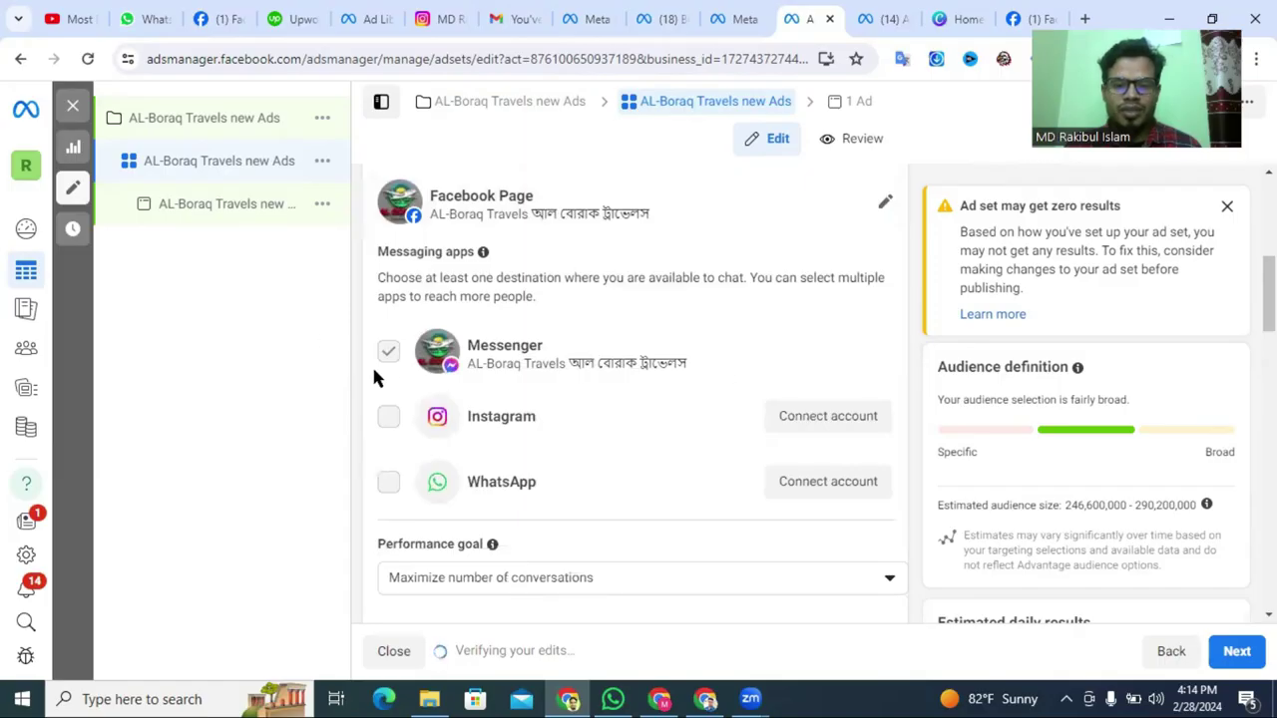
pyautogui.scroll(1, 464, 254)
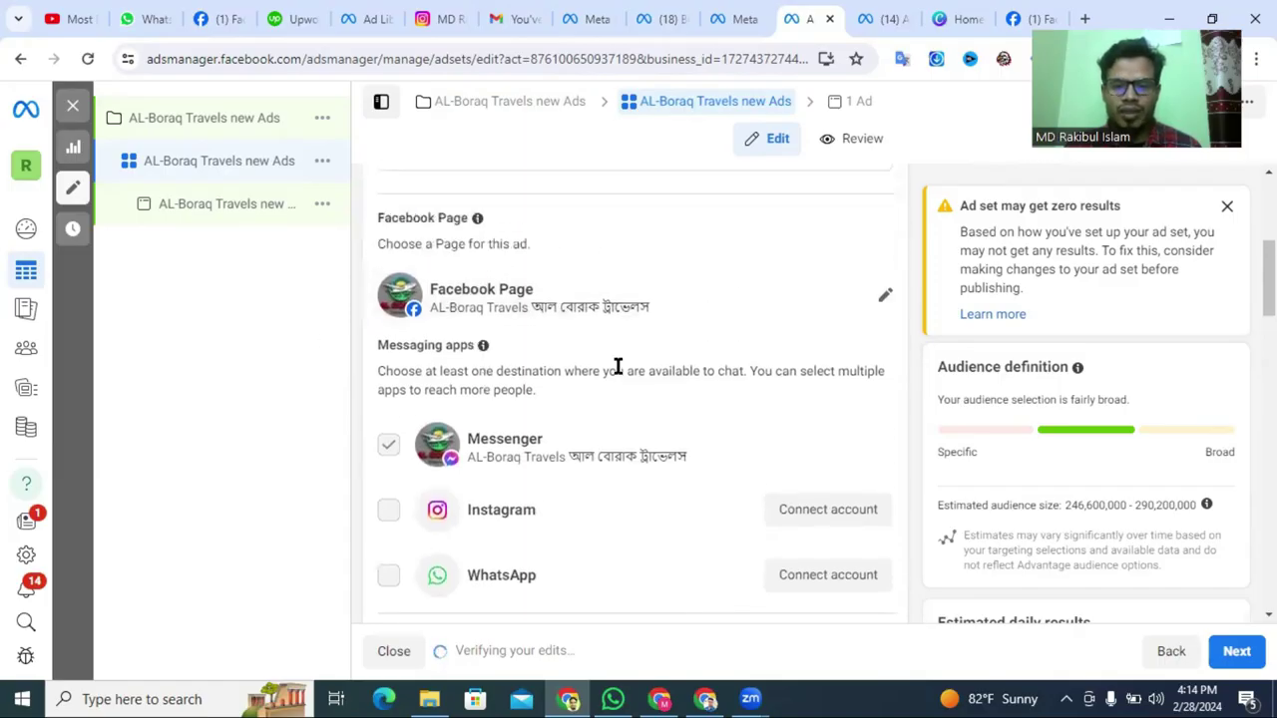
pyautogui.scroll(-5, 618, 367)
pyautogui.scroll(1, 362, 317)
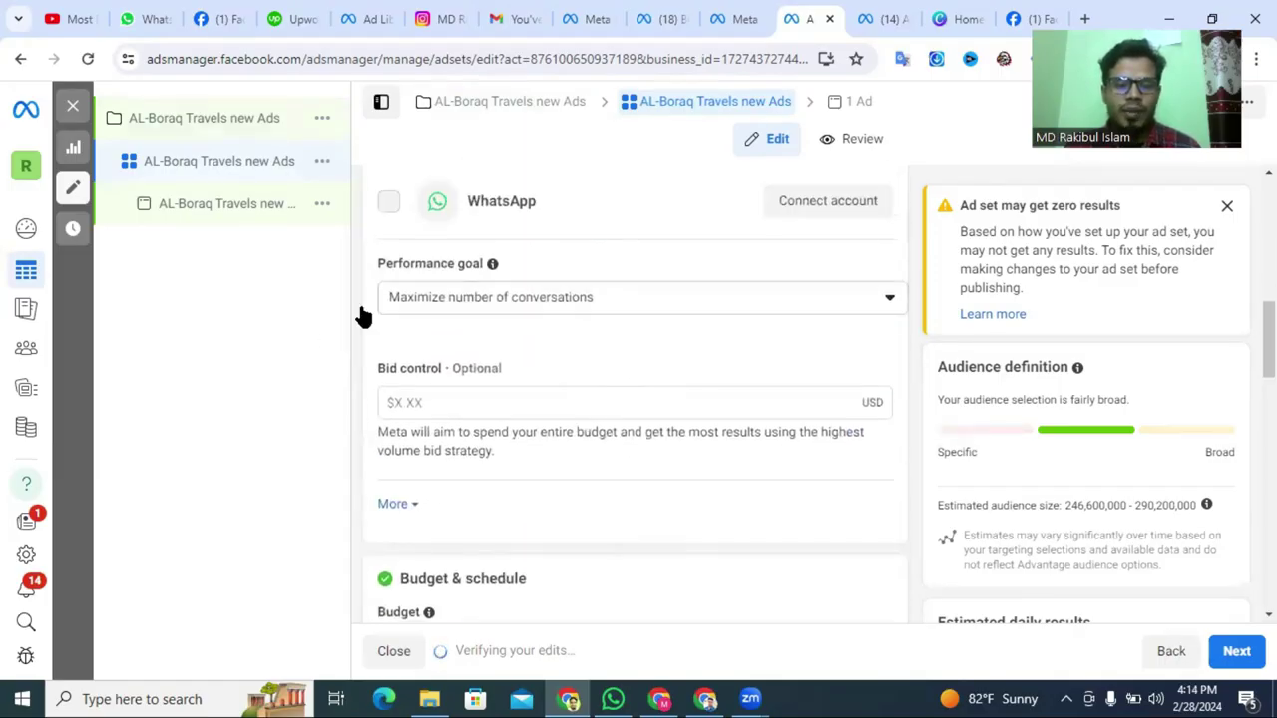
pyautogui.click(872, 304)
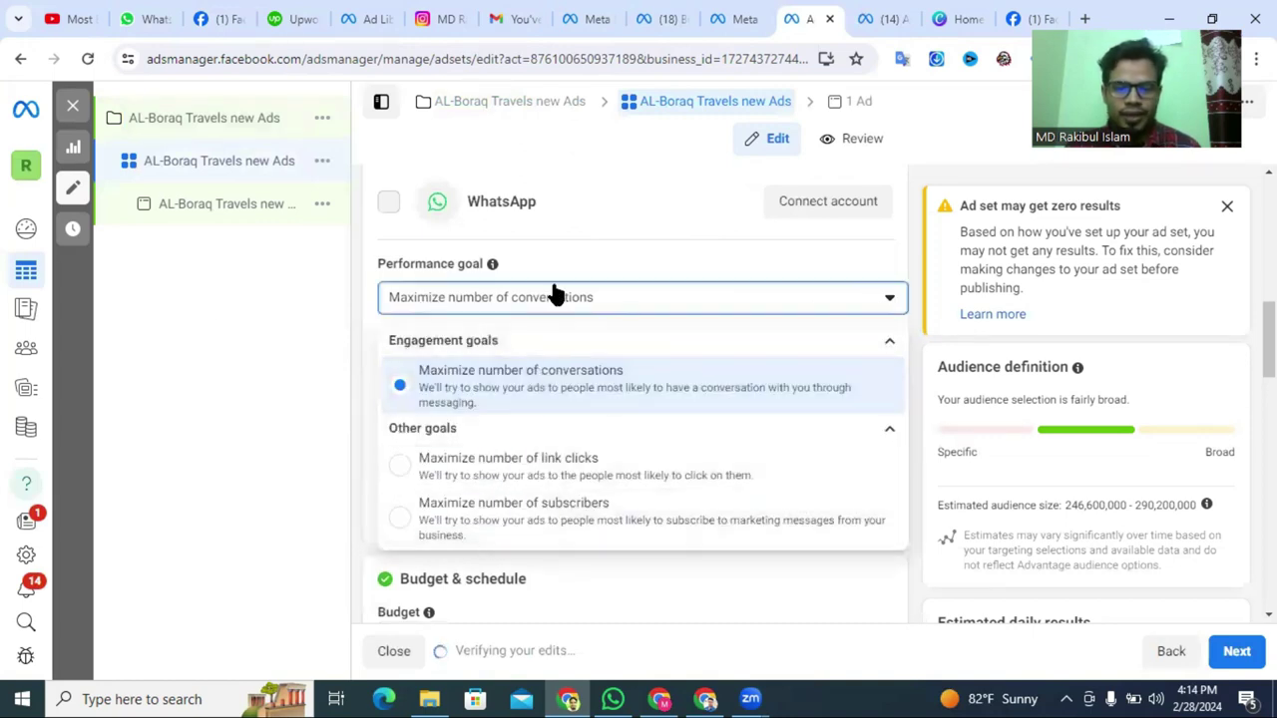
pyautogui.click(291, 348)
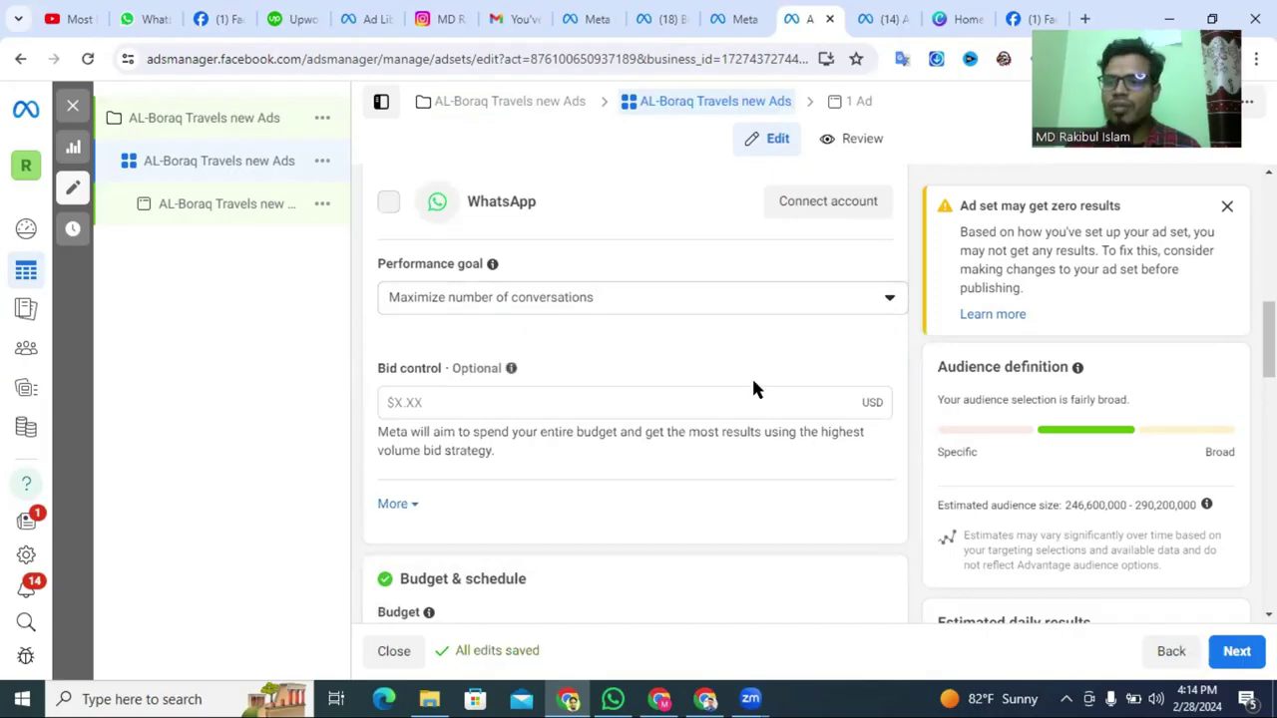
# Switch the ad set to a lifetime budget of $50.00.
pyautogui.scroll(-4, 754, 383)
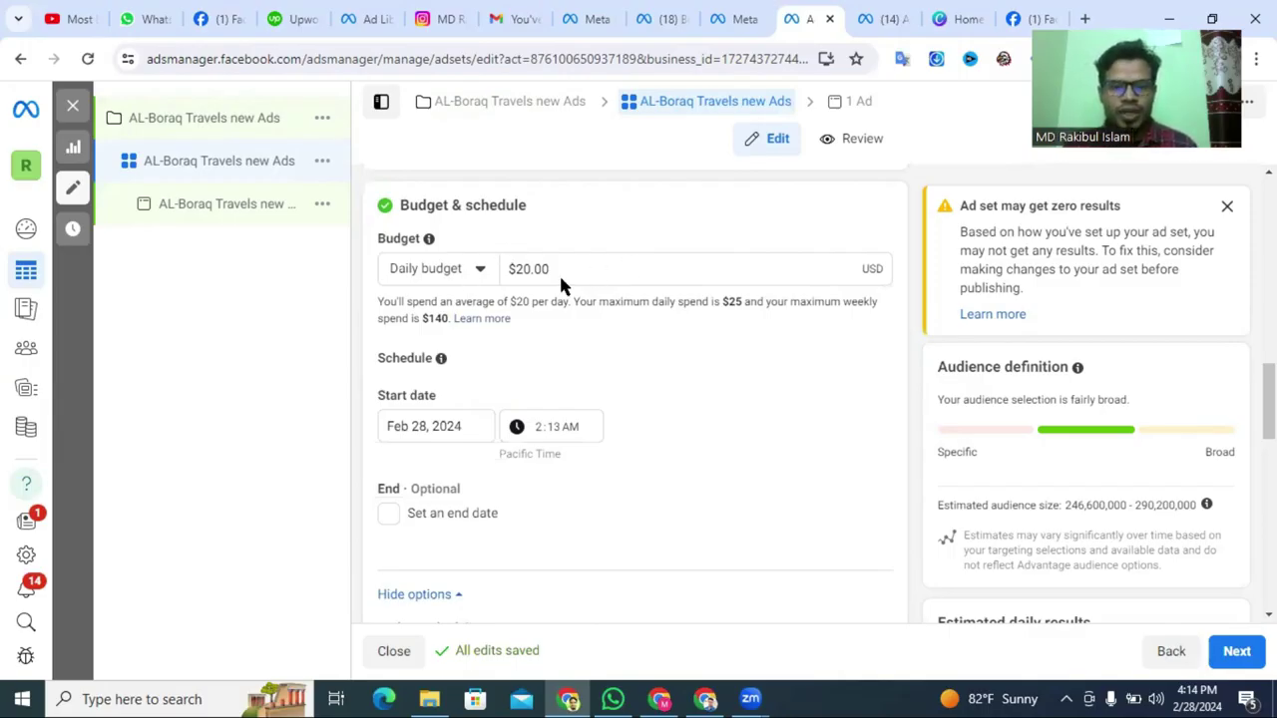
pyautogui.click(476, 271)
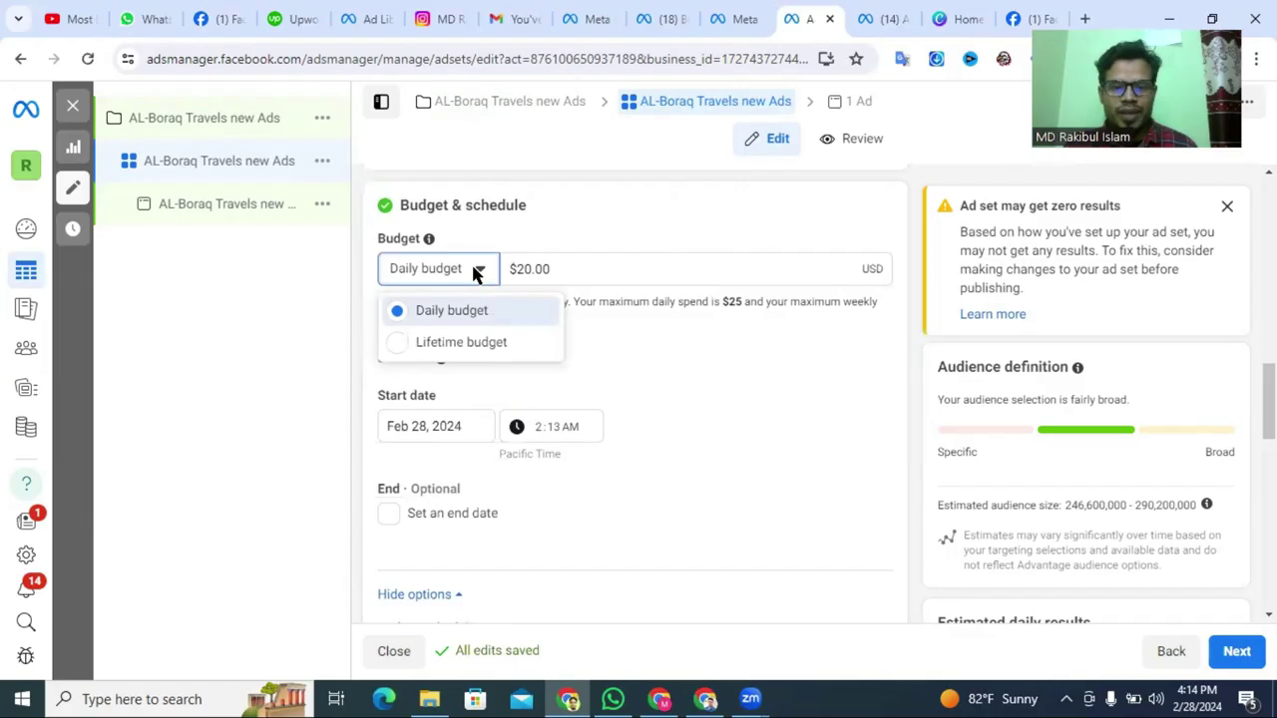
pyautogui.click(395, 342)
pyautogui.moveTo(599, 273); pyautogui.dragTo(506, 273)
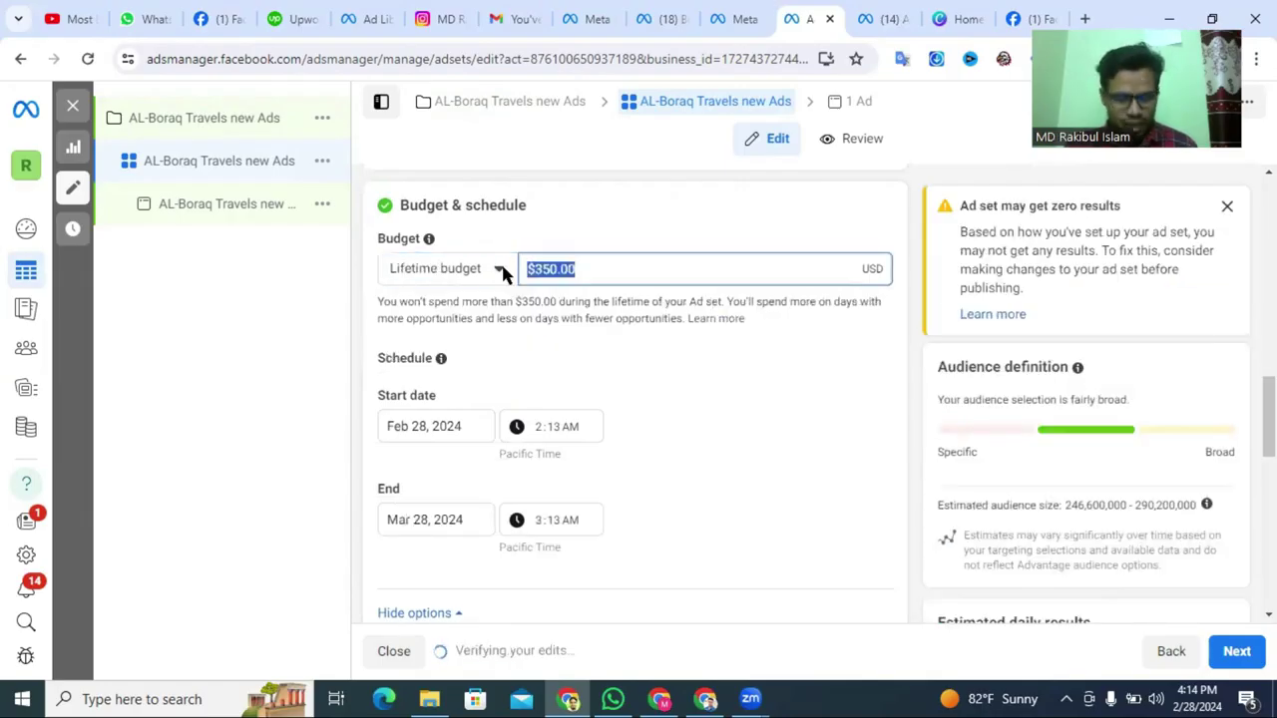
pyautogui.write('50')
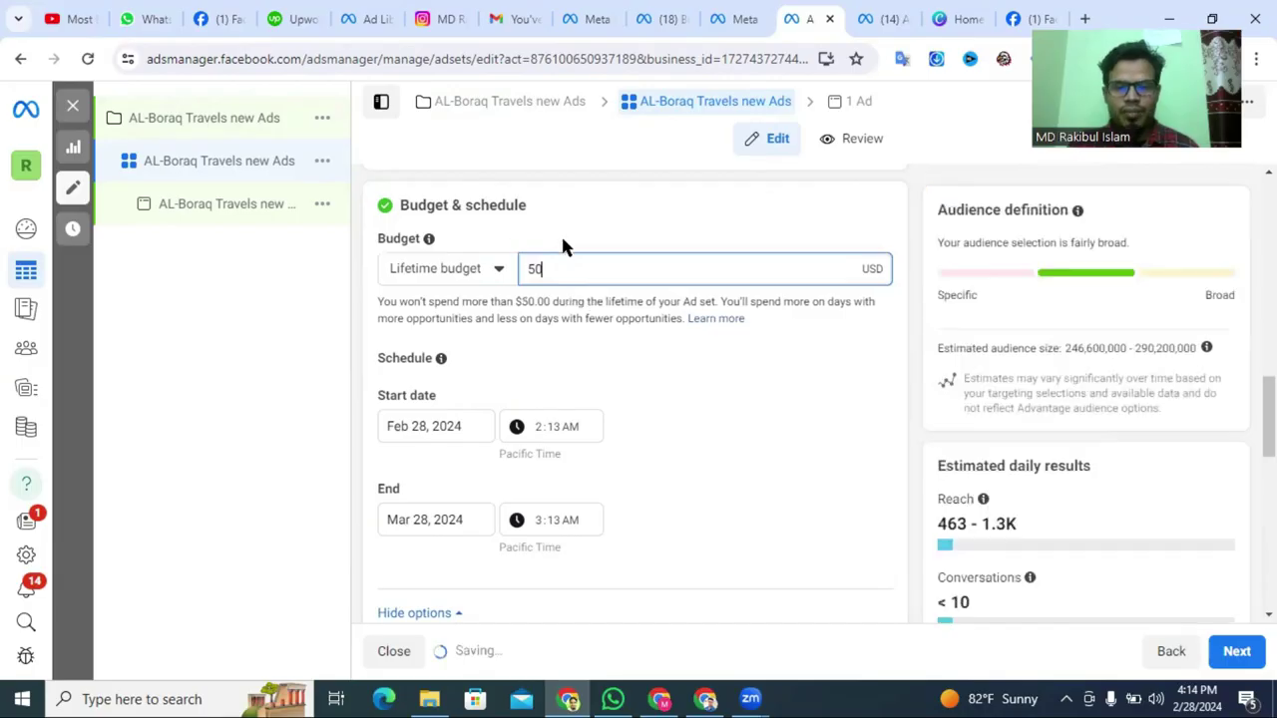
pyautogui.click(658, 223)
# Set the ad set's schedule to end on March 9, 2024.
pyautogui.scroll(-1, 576, 431)
pyautogui.scroll(-1, 576, 430)
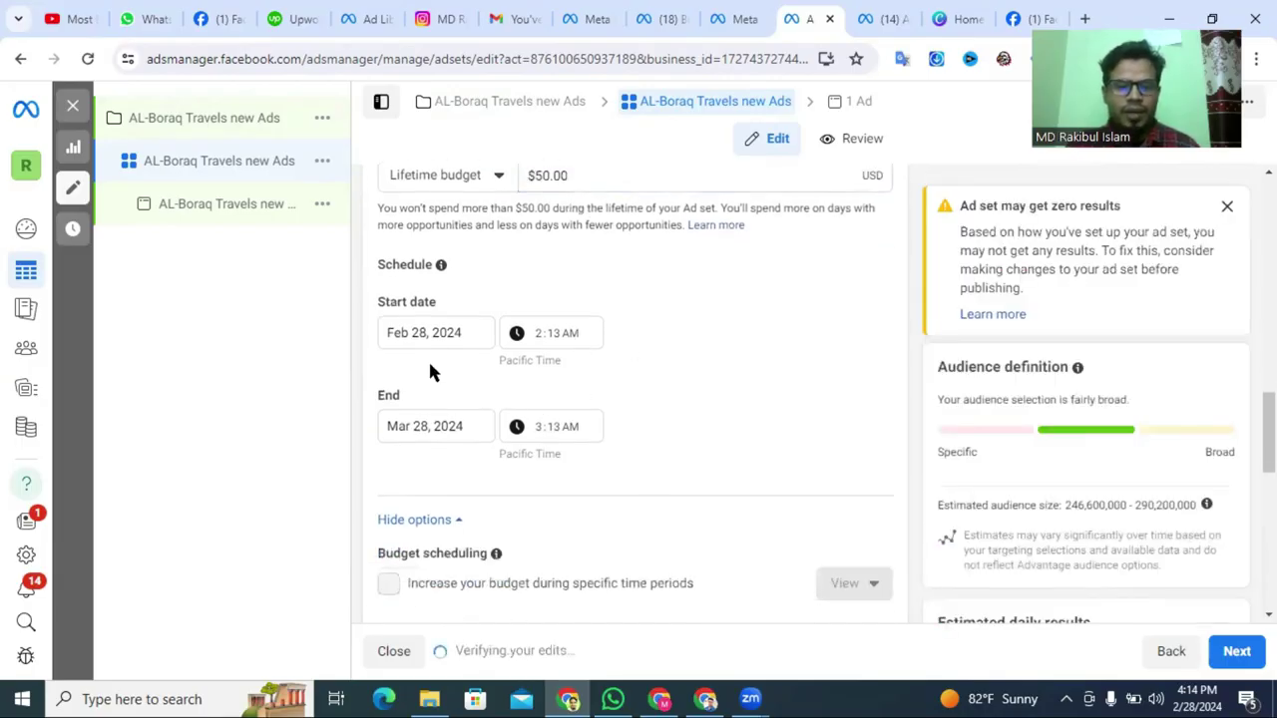
pyautogui.click(449, 427)
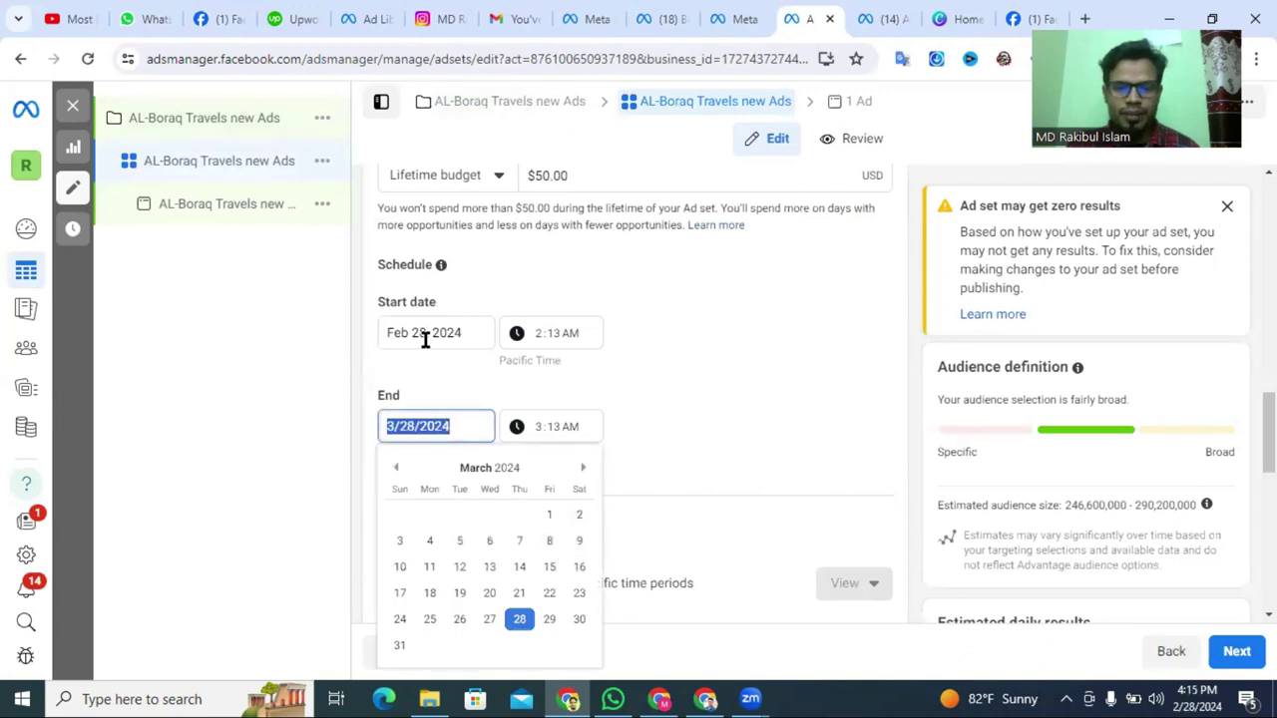
pyautogui.click(580, 542)
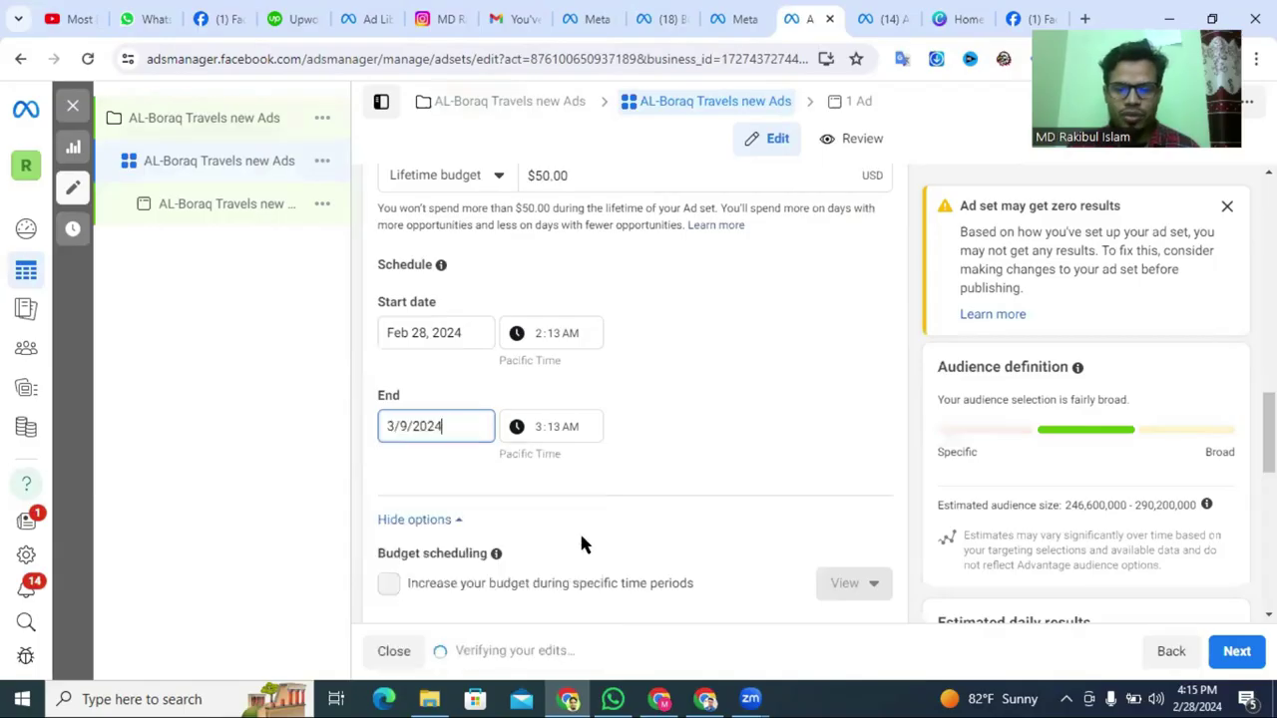
pyautogui.click(775, 386)
# Look over the ad set's audience controls and Advantage+ audience options, and bring up the ad account's Audiences page.
pyautogui.scroll(-1, 766, 399)
pyautogui.scroll(-2, 766, 402)
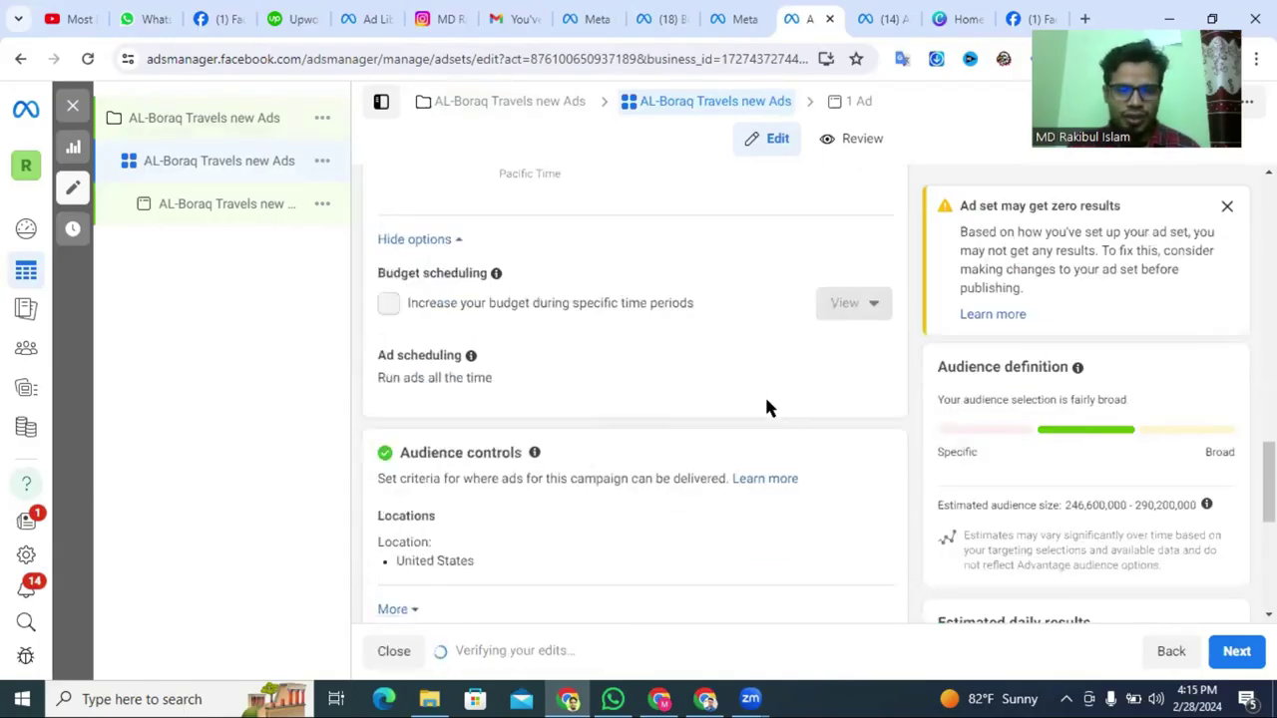
pyautogui.scroll(-2, 570, 457)
pyautogui.scroll(-1, 570, 460)
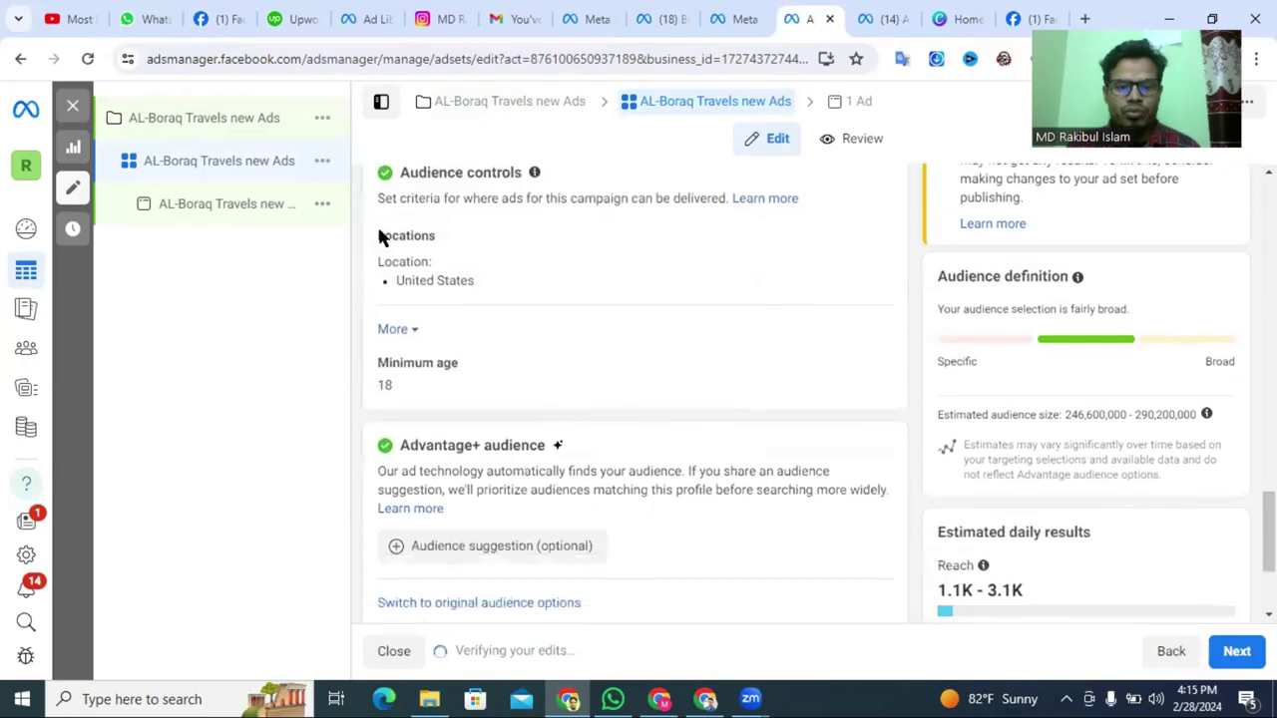
pyautogui.scroll(1, 473, 288)
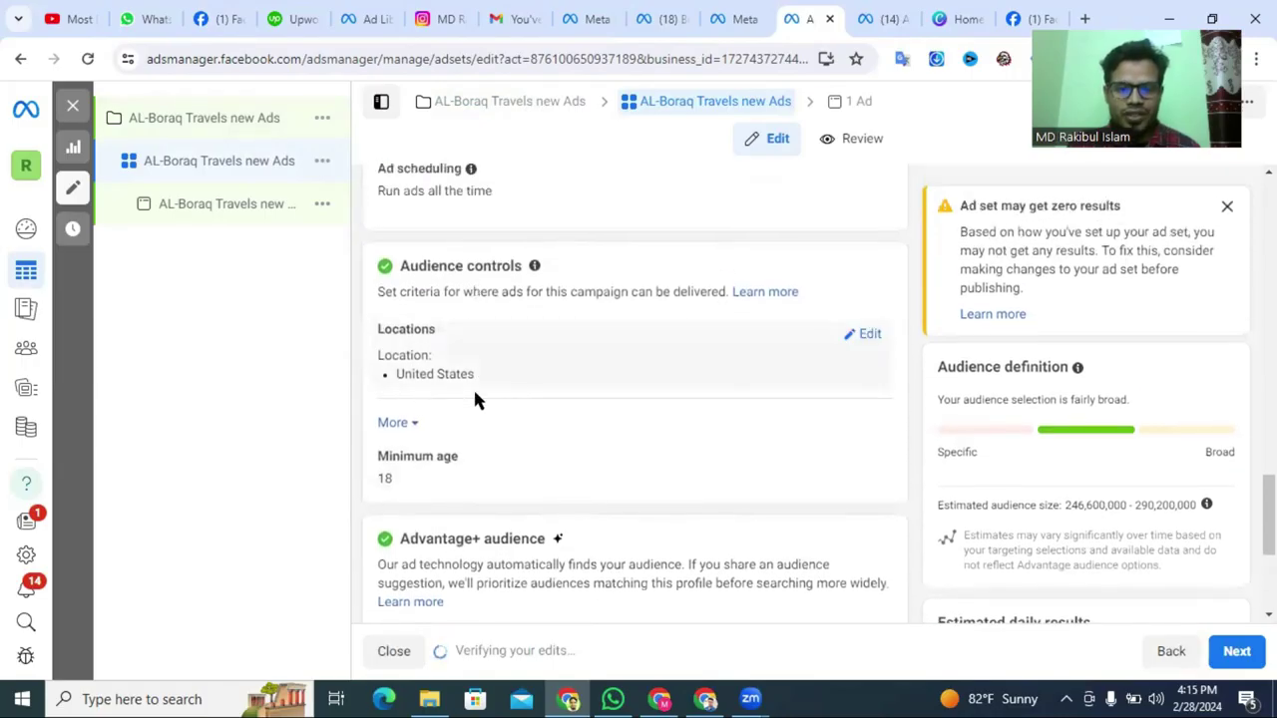
pyautogui.scroll(-2, 526, 421)
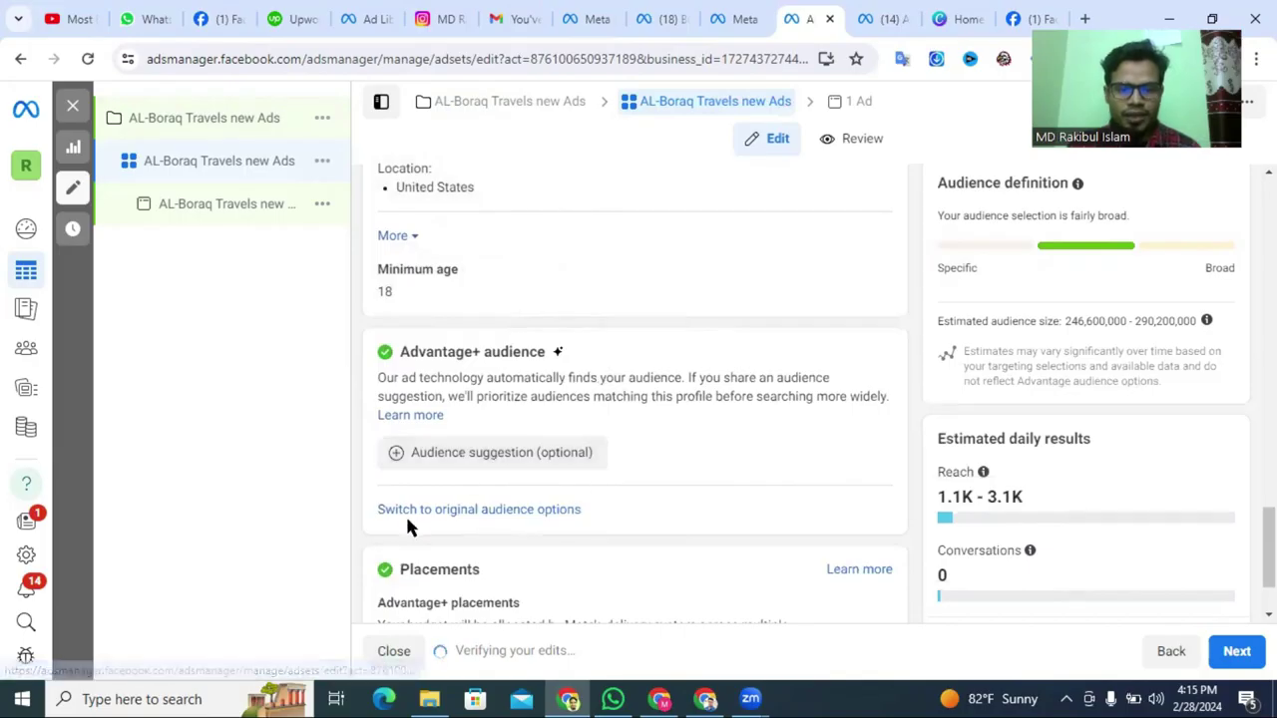
pyautogui.click(862, 20)
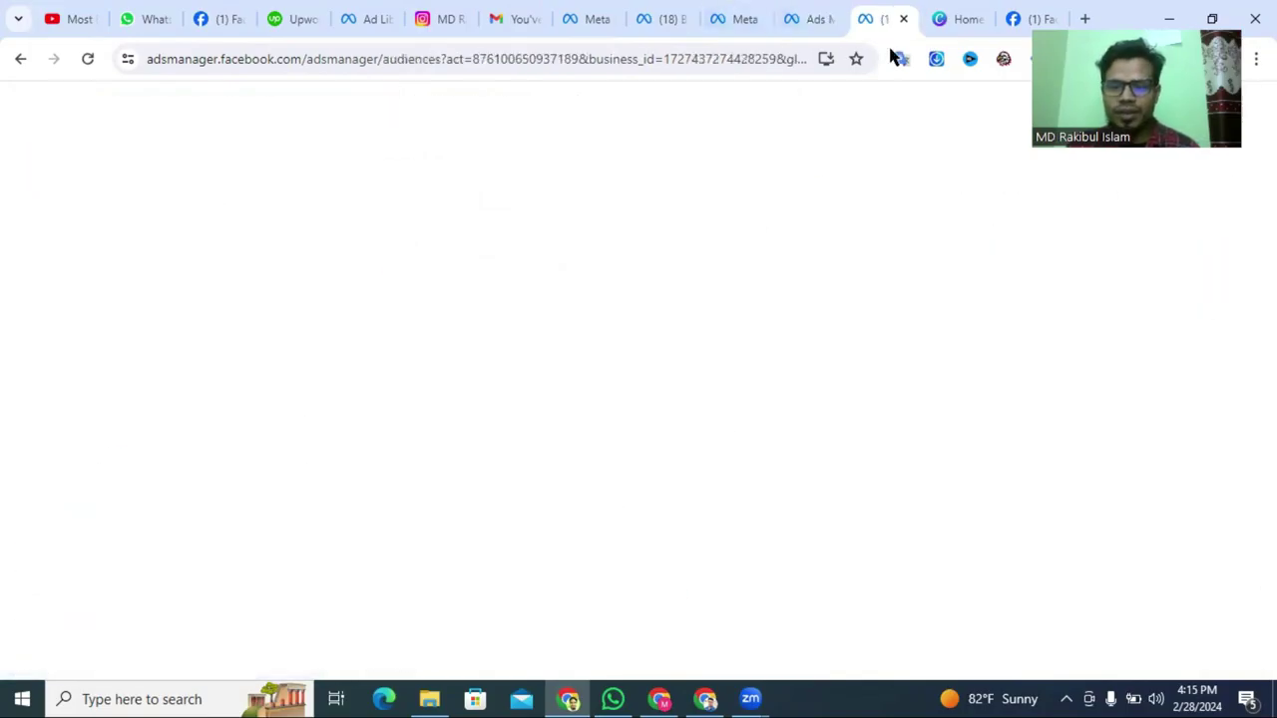
# Check the saved audience's summary, and switch the ad set from Advantage+ audience to the original audience options.
pyautogui.scroll(-1, 399, 429)
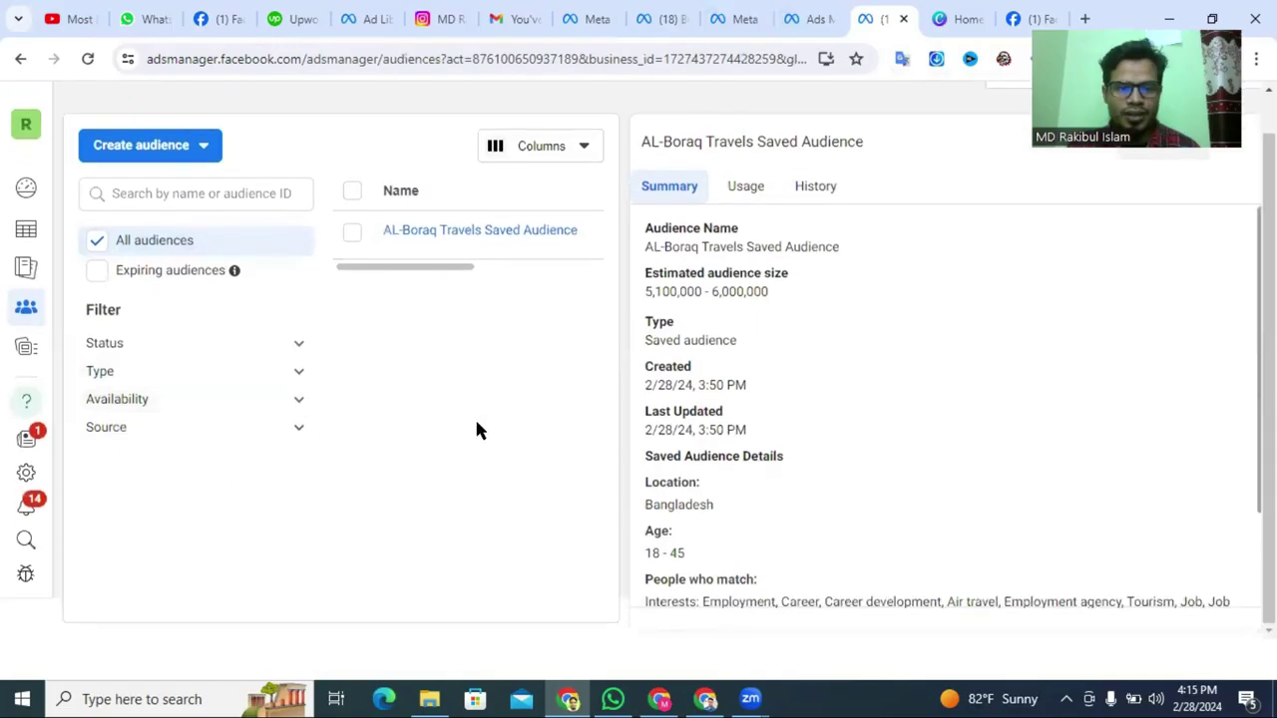
pyautogui.click(804, 18)
pyautogui.scroll(-2, 499, 386)
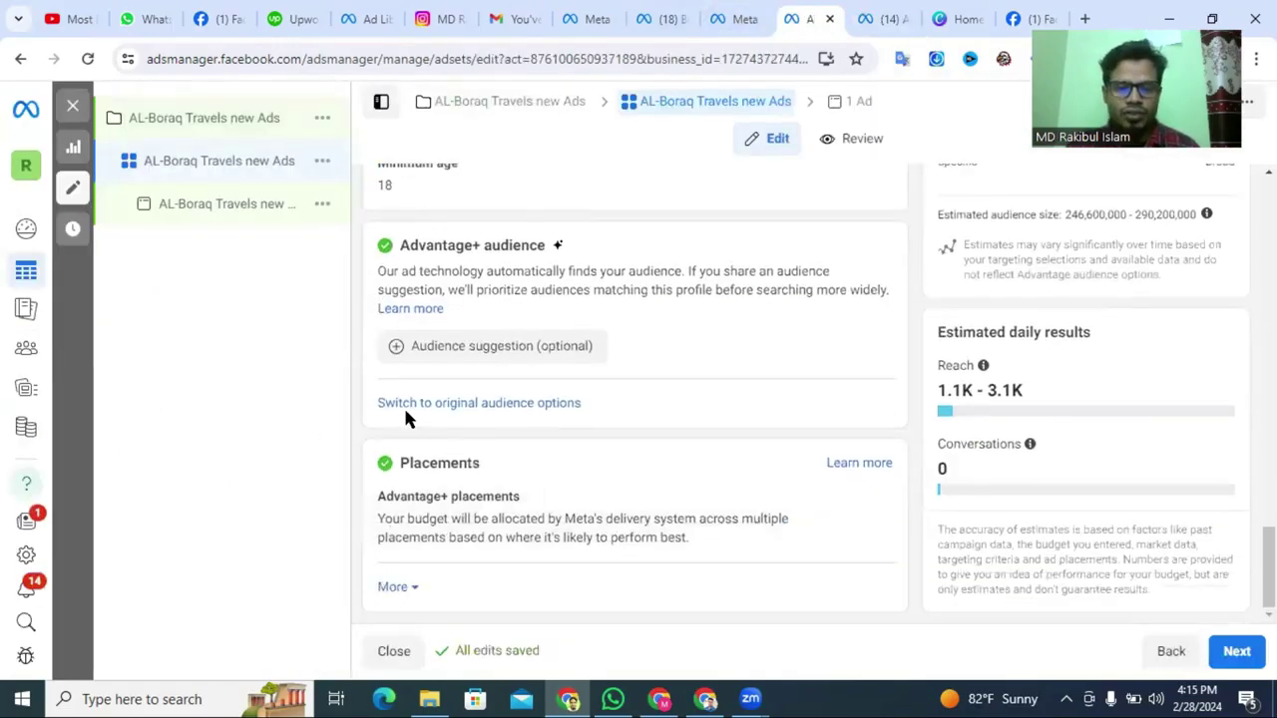
pyautogui.click(448, 404)
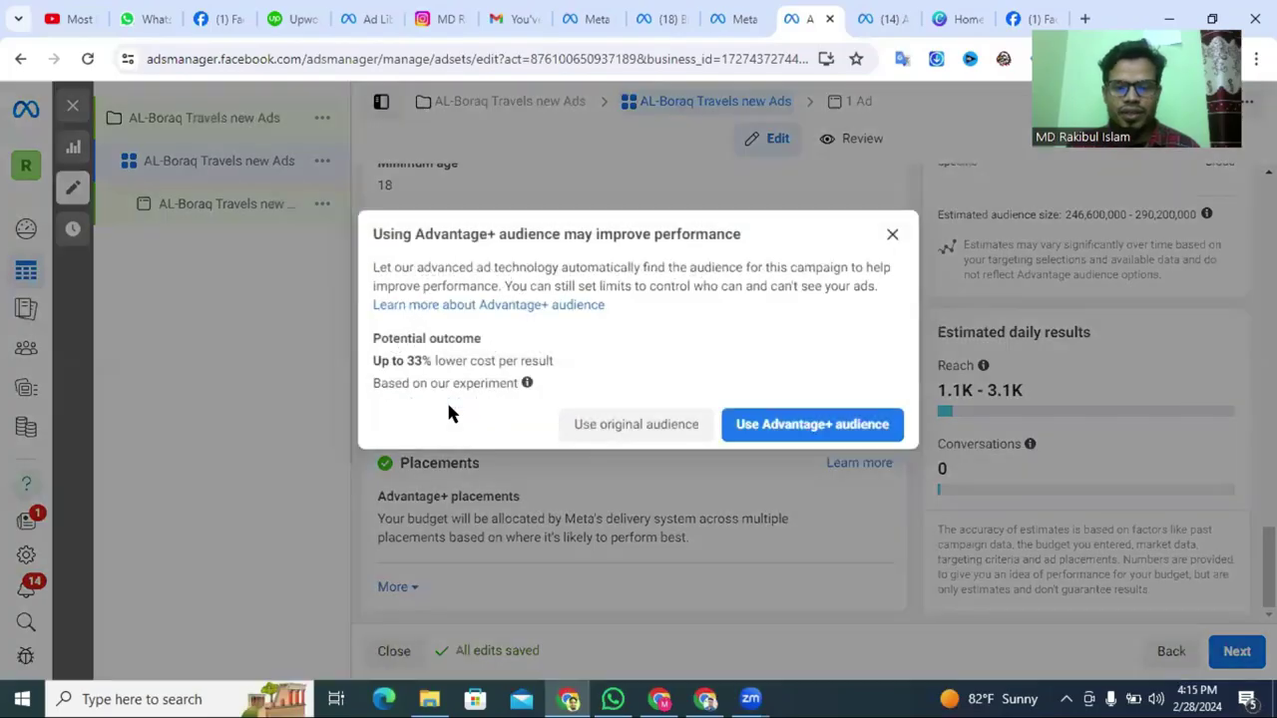
pyautogui.click(584, 427)
# Apply the existing AL-Boraq Travels Saved Audience to the ad set.
pyautogui.scroll(-5, 587, 416)
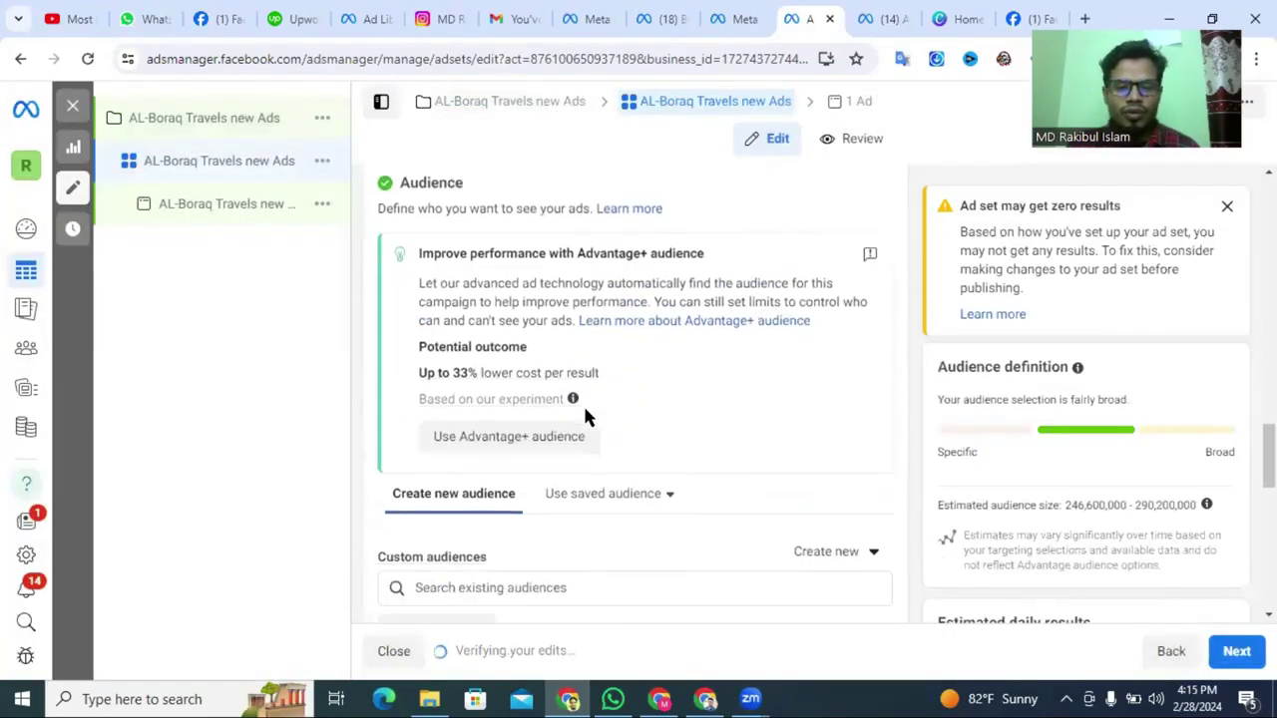
pyautogui.scroll(-2, 585, 417)
pyautogui.click(610, 213)
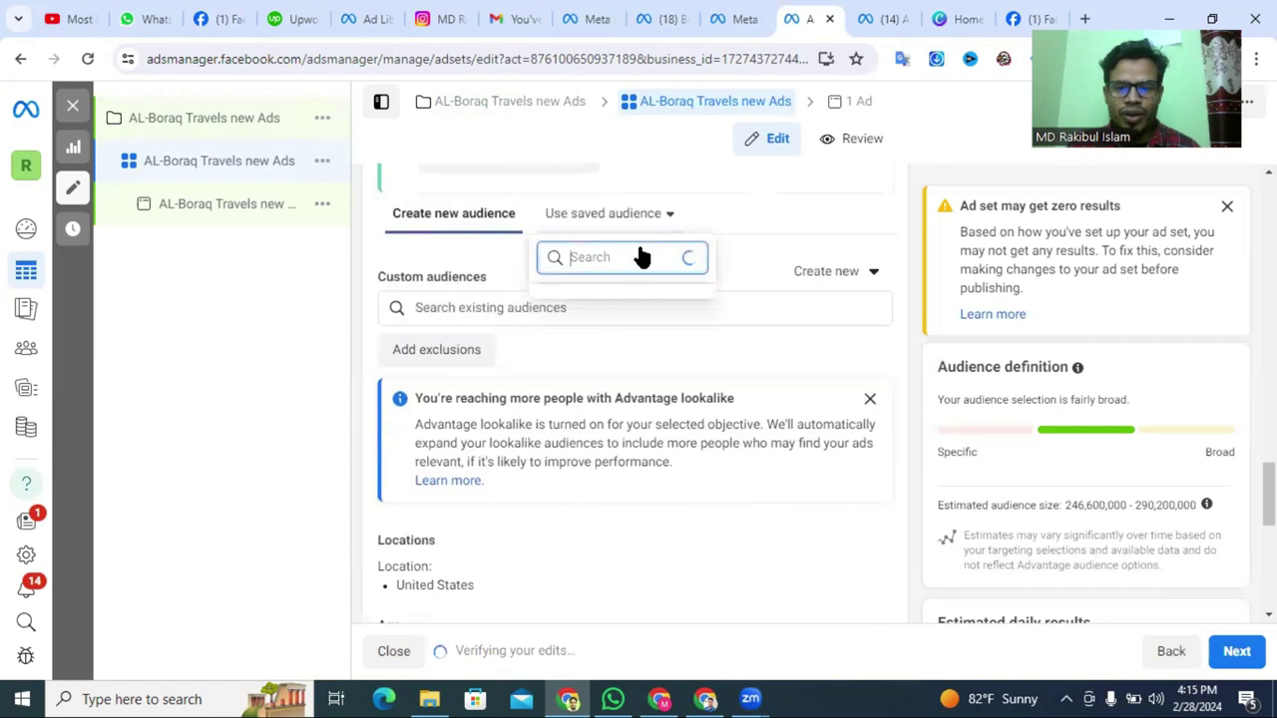
pyautogui.click(659, 308)
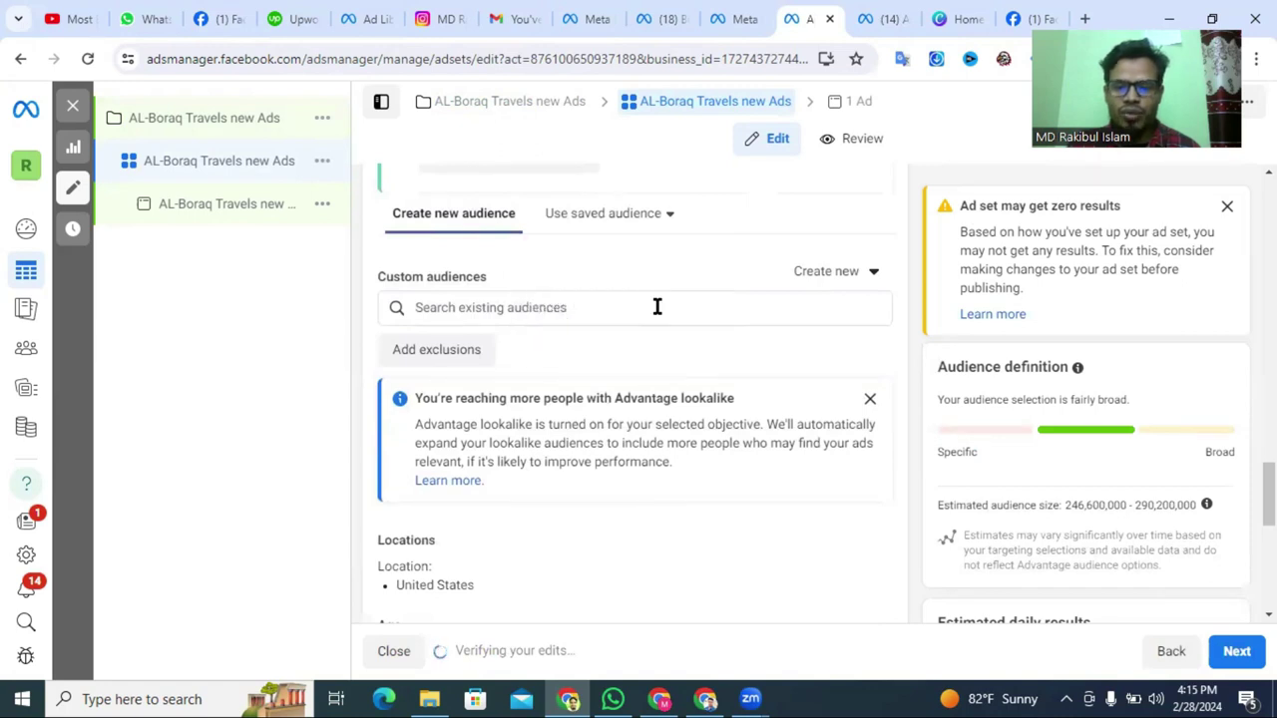
# Examine the applied saved audience's location, age range and interest targeting, along with the audience size and daily result estimates.
pyautogui.scroll(-1, 639, 411)
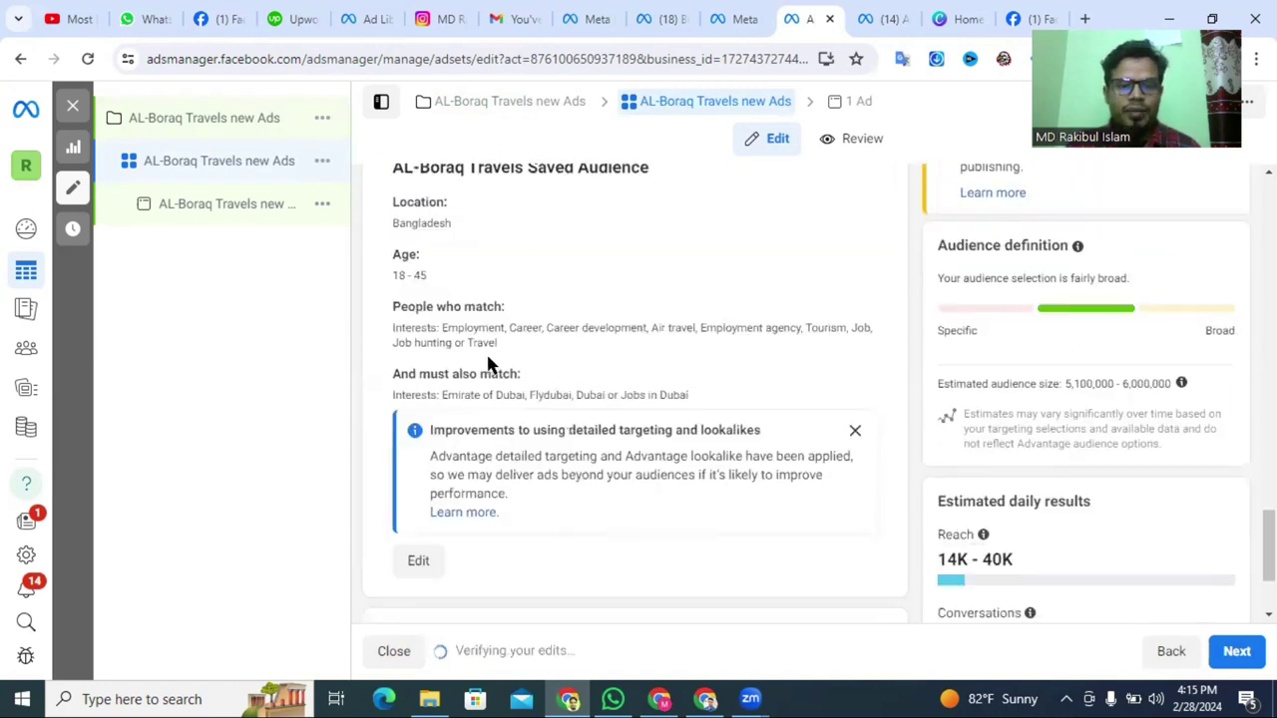
pyautogui.scroll(1, 488, 365)
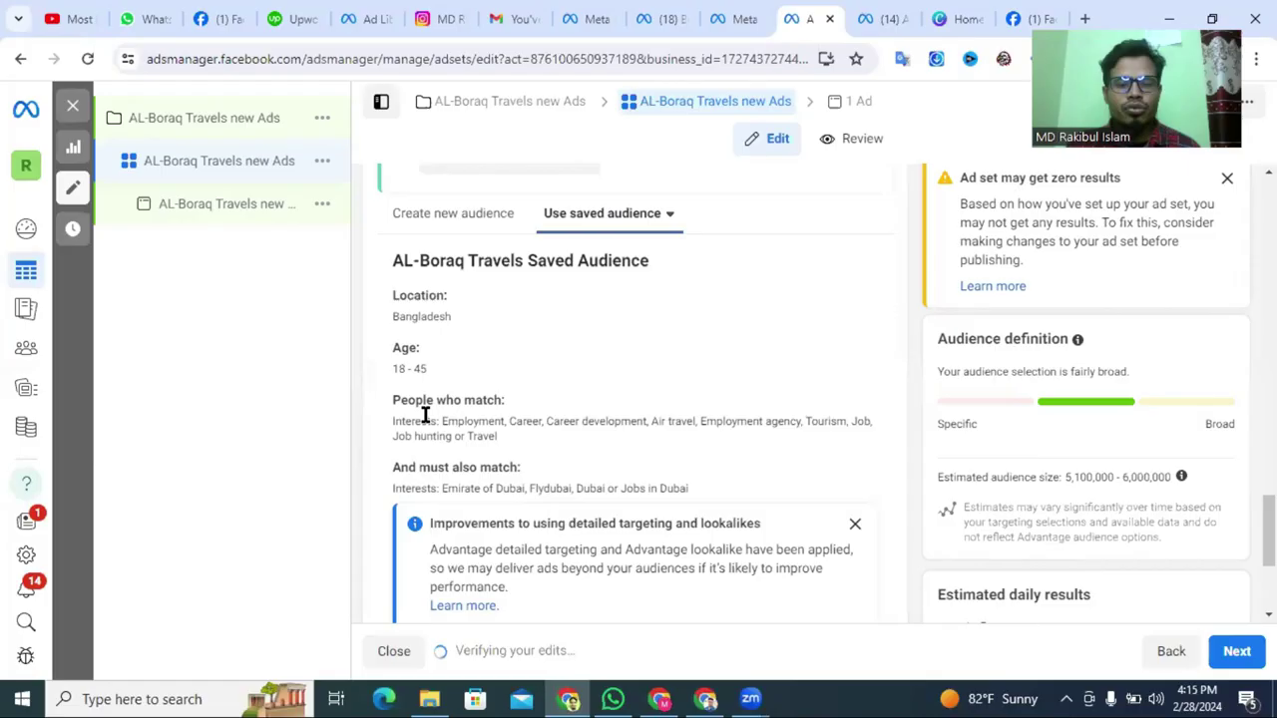
pyautogui.scroll(-1, 584, 448)
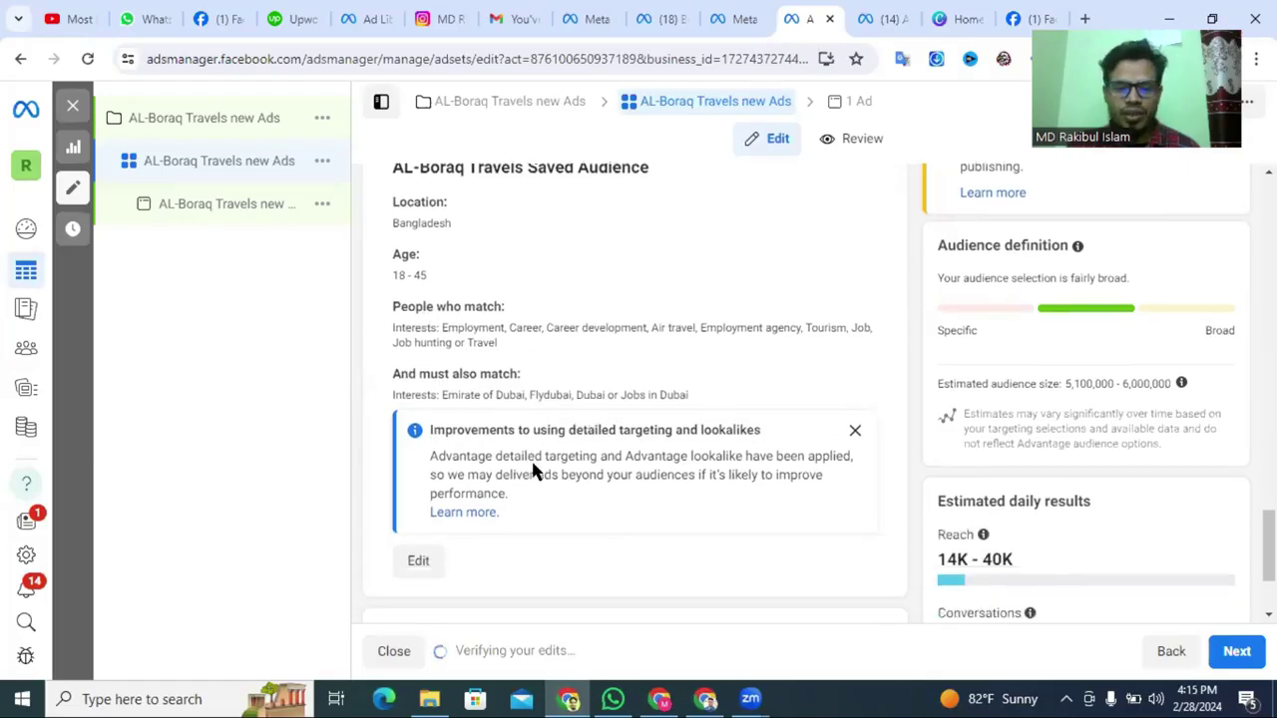
pyautogui.scroll(-2, 543, 459)
pyautogui.scroll(5, 582, 433)
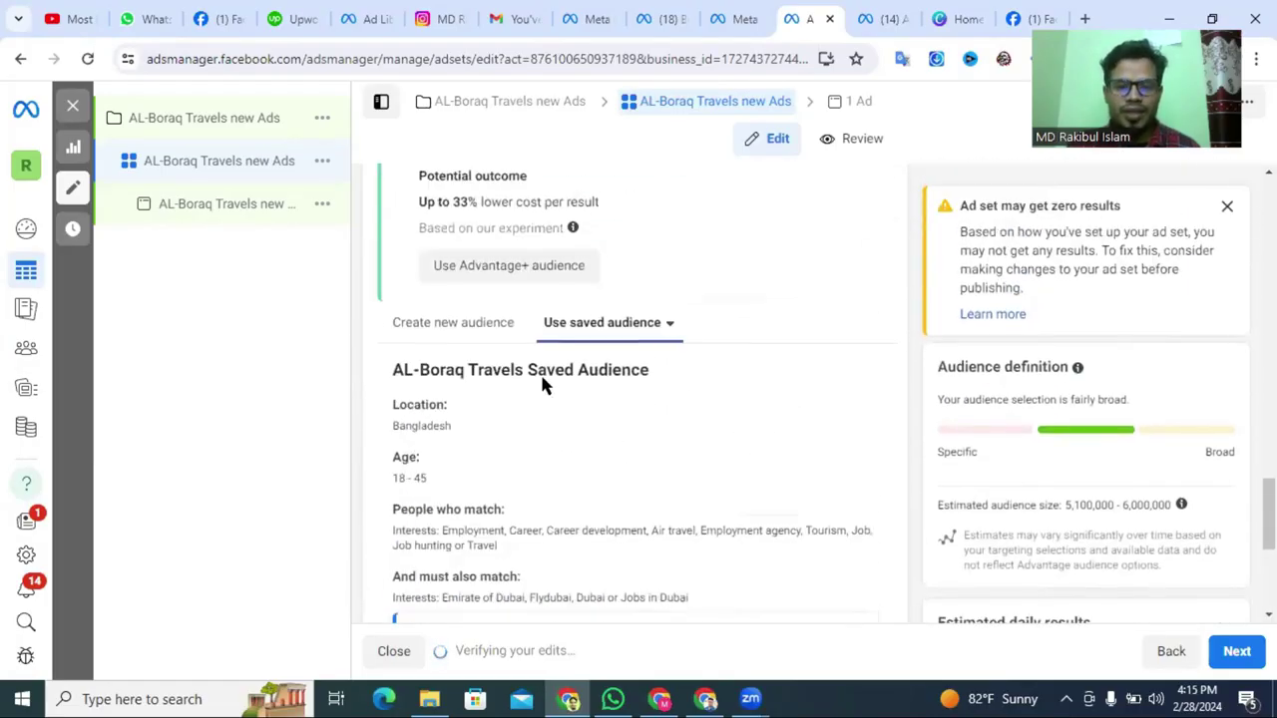
pyautogui.scroll(3, 513, 369)
pyautogui.scroll(-8, 587, 405)
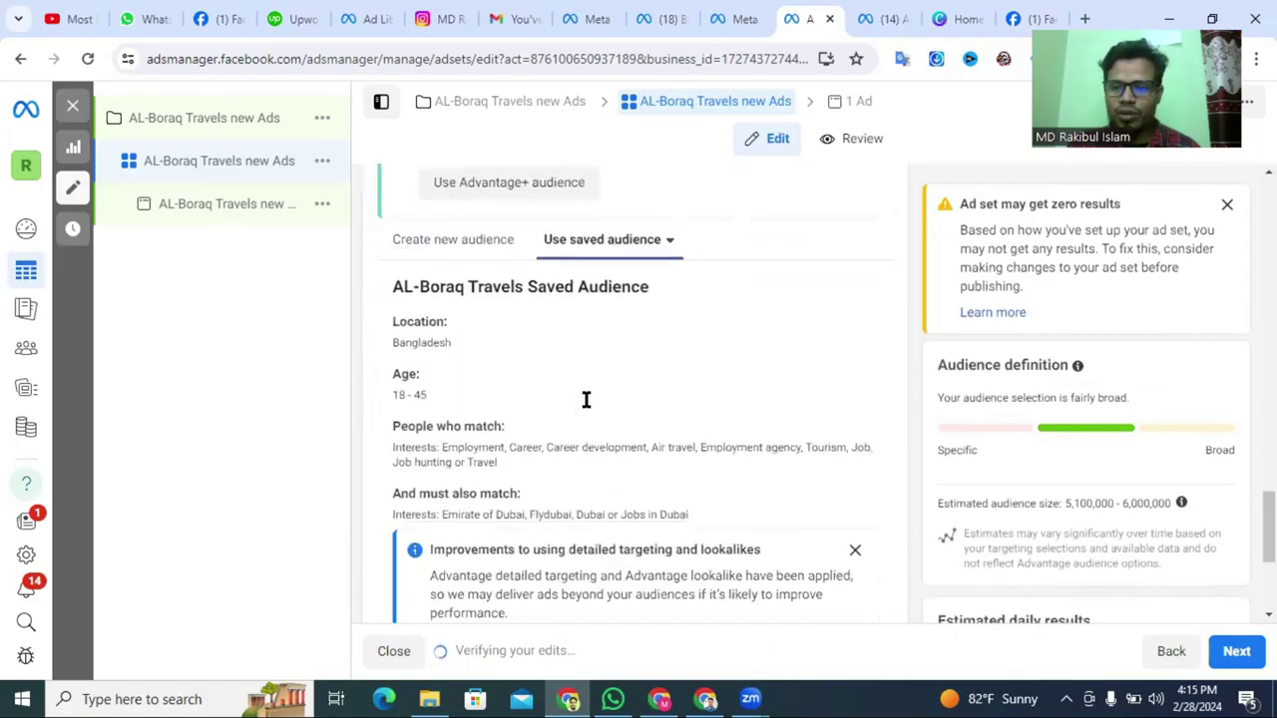
pyautogui.scroll(-1, 595, 449)
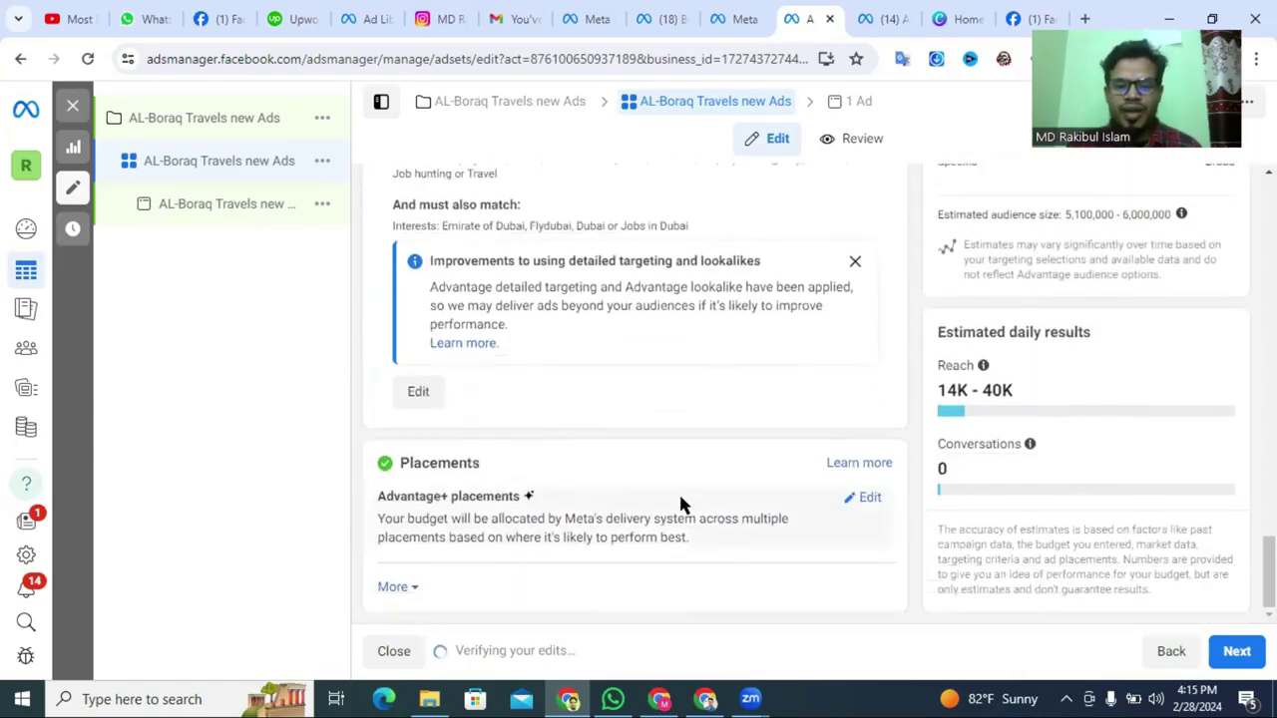
# Switch the ad set to manual placements and exclude the Audience network platform.
pyautogui.click(858, 501)
pyautogui.scroll(-1, 536, 371)
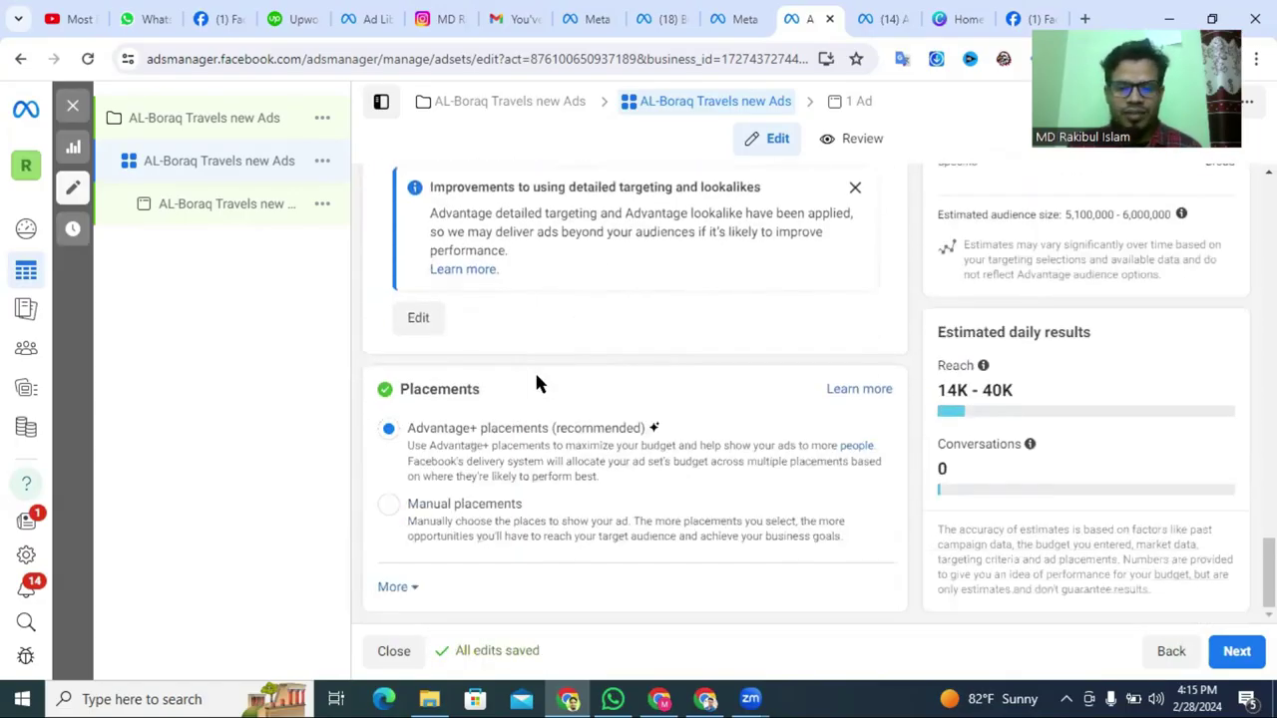
pyautogui.click(387, 504)
pyautogui.scroll(-3, 621, 428)
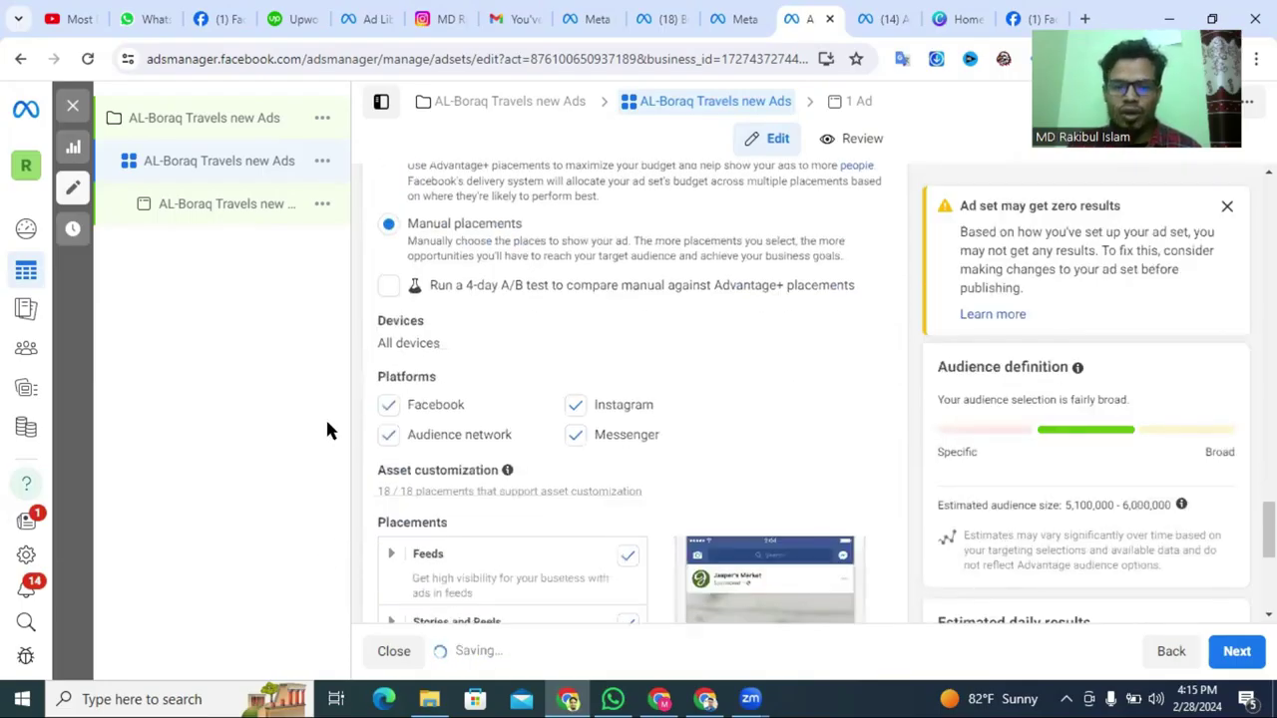
pyautogui.click(388, 436)
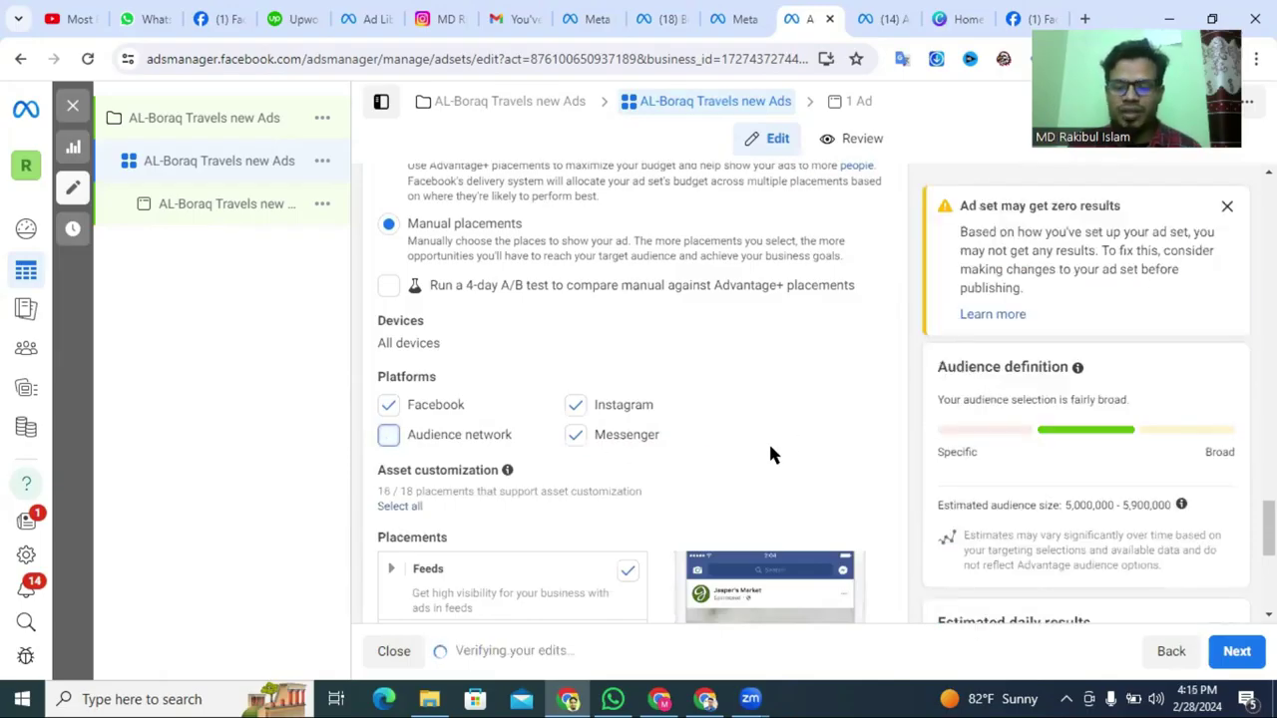
# Exclude Facebook Marketplace from the ad set's Feeds placements.
pyautogui.scroll(-1, 769, 449)
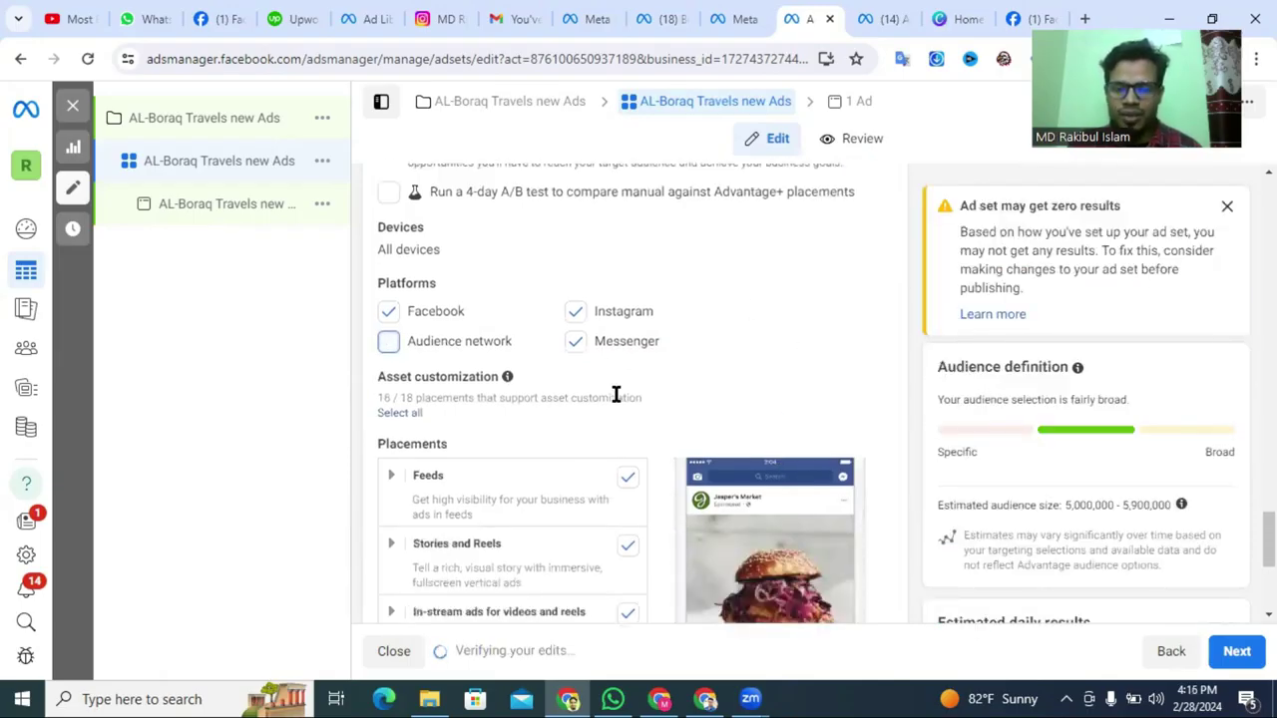
pyautogui.scroll(-3, 615, 394)
pyautogui.scroll(1, 544, 403)
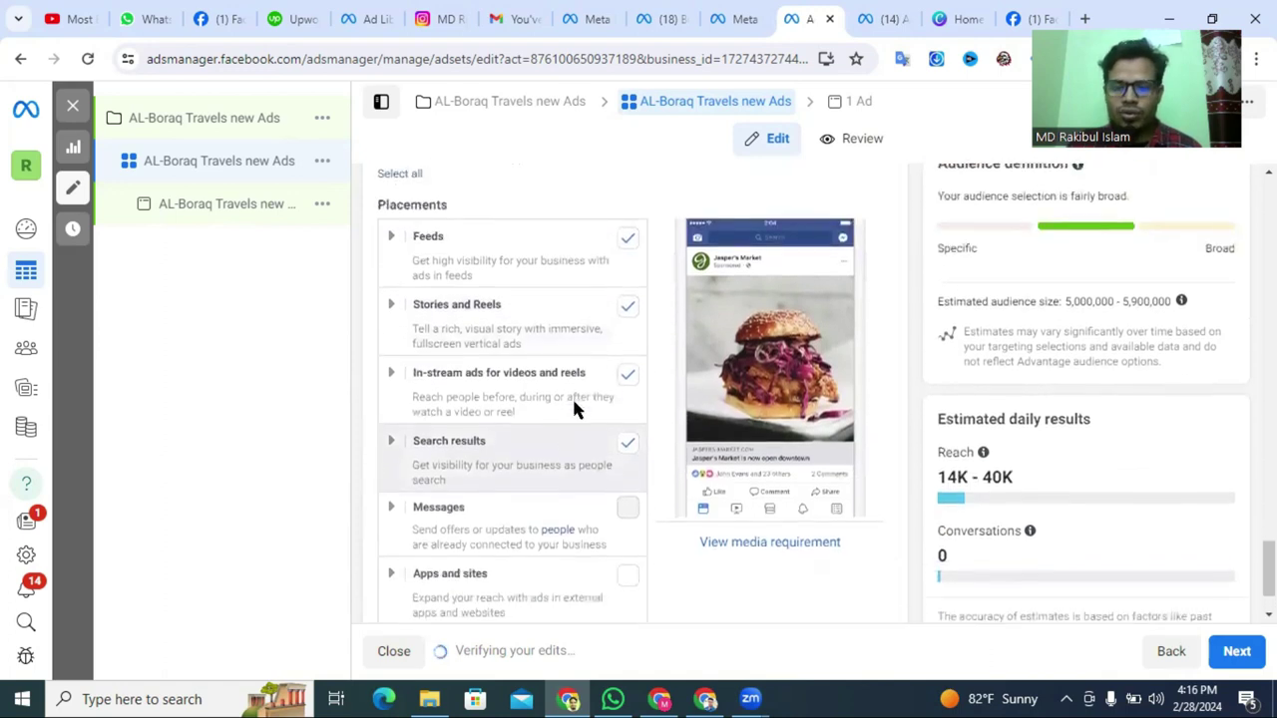
pyautogui.click(393, 240)
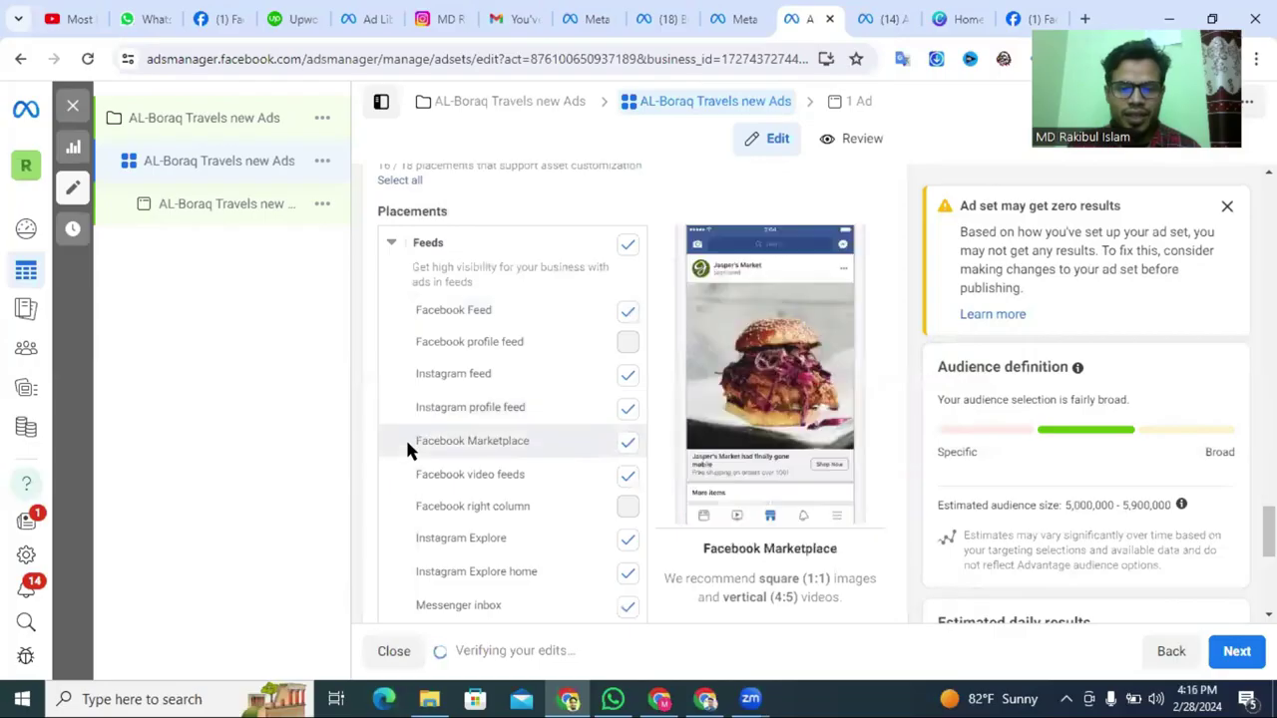
pyautogui.click(628, 451)
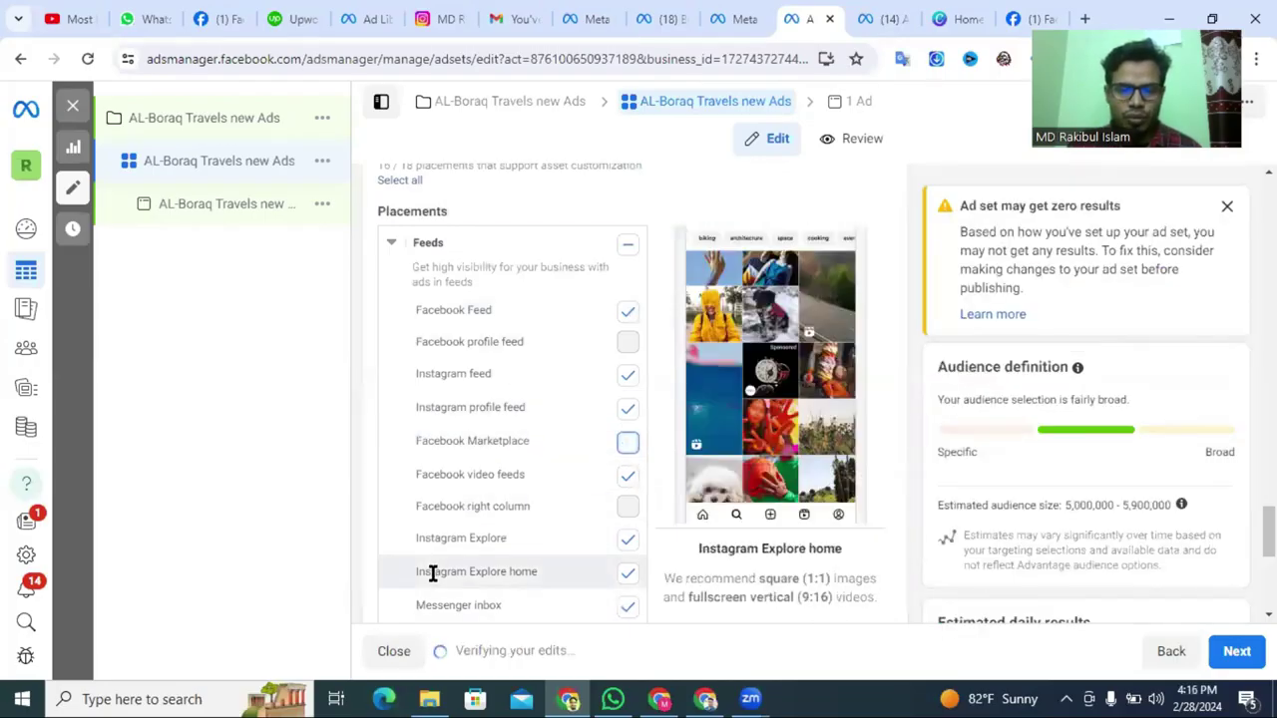
# Check the Stories and Reels placements, and exclude in-stream ads for videos and reels from the ad set.
pyautogui.scroll(-2, 881, 356)
pyautogui.scroll(-2, 880, 354)
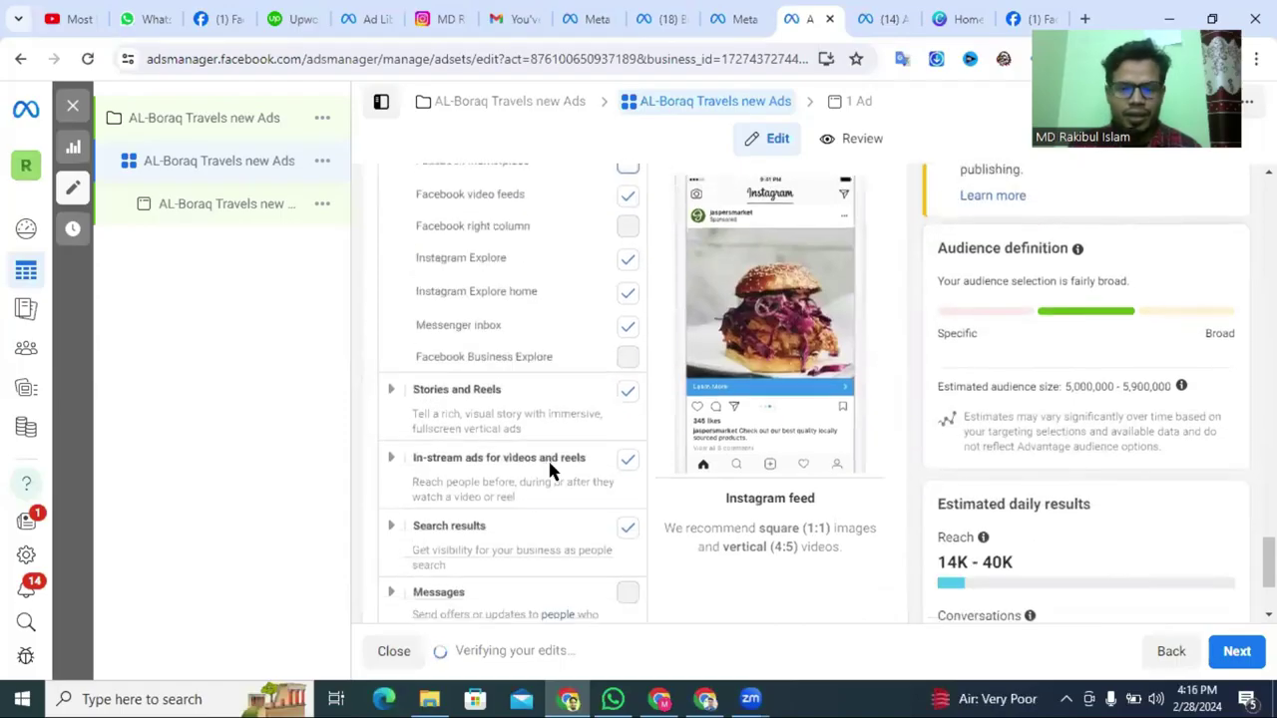
pyautogui.scroll(-1, 459, 389)
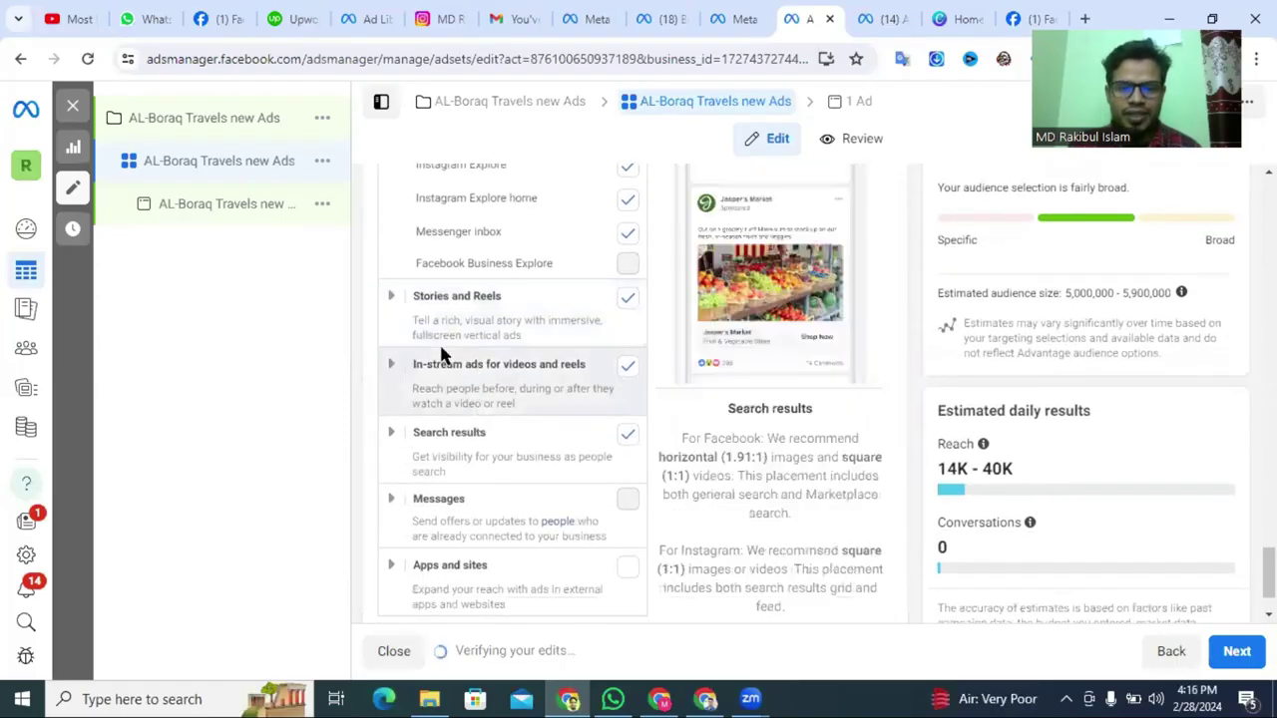
pyautogui.click(387, 294)
pyautogui.scroll(-1, 422, 456)
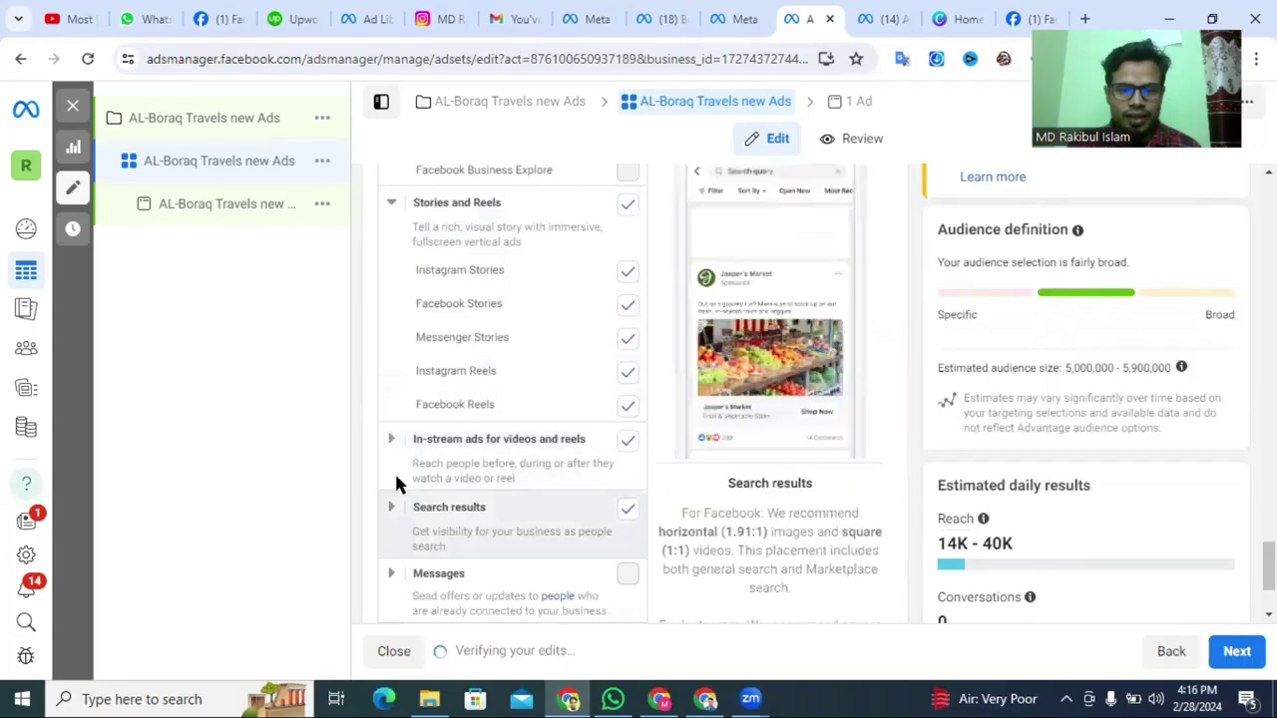
pyautogui.click(628, 449)
pyautogui.scroll(-1, 523, 499)
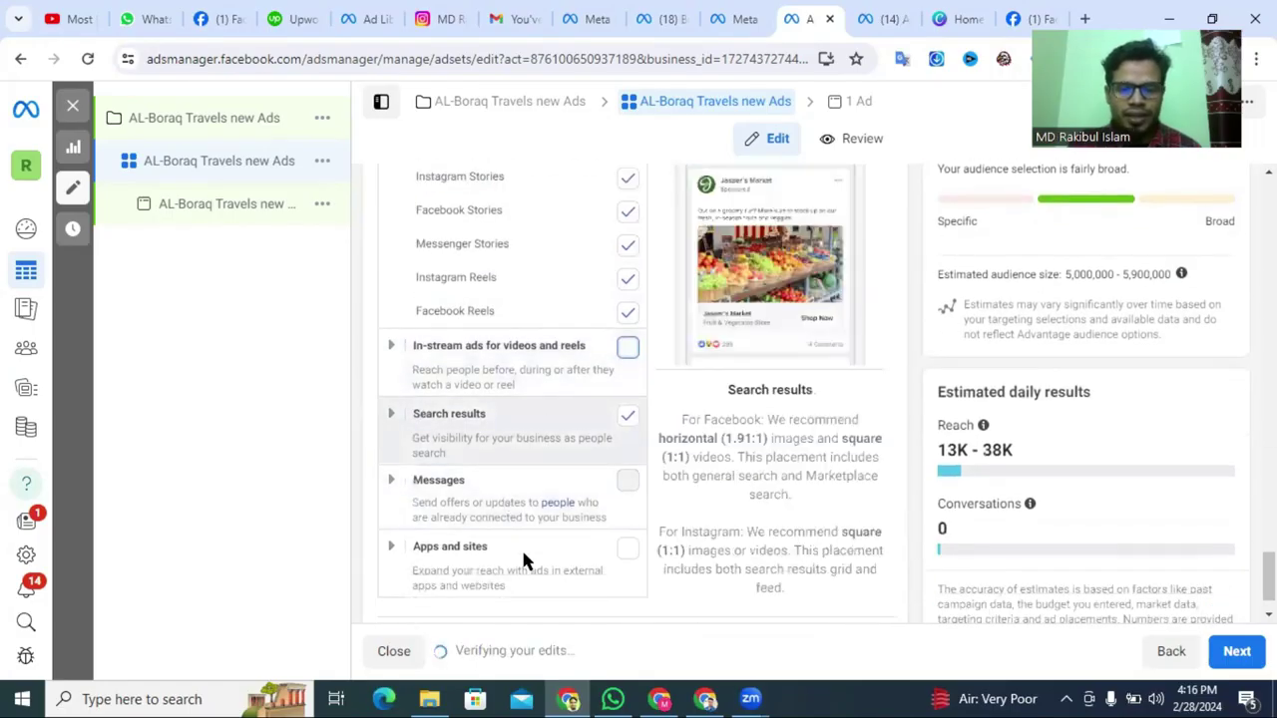
pyautogui.scroll(-1, 520, 546)
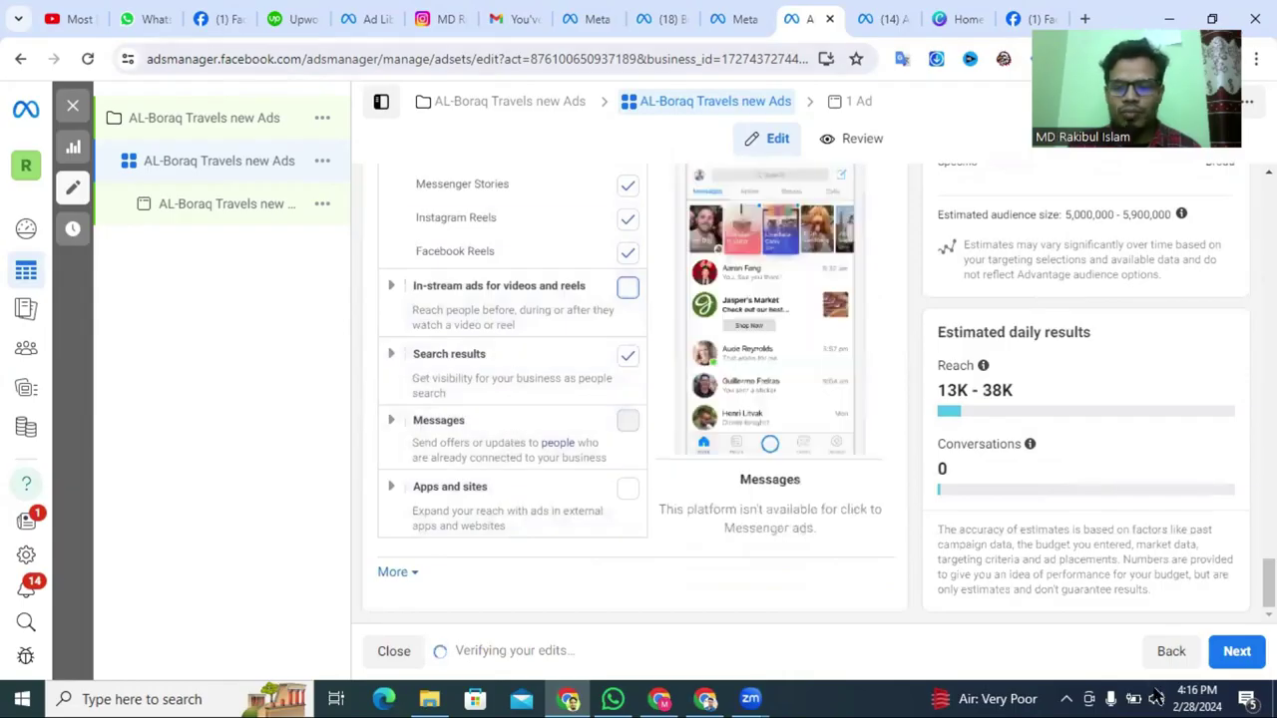
# Advance to the ad level, and examine its identity settings and the latest post on the AL-Boraq Travels Facebook Page.
pyautogui.click(1237, 650)
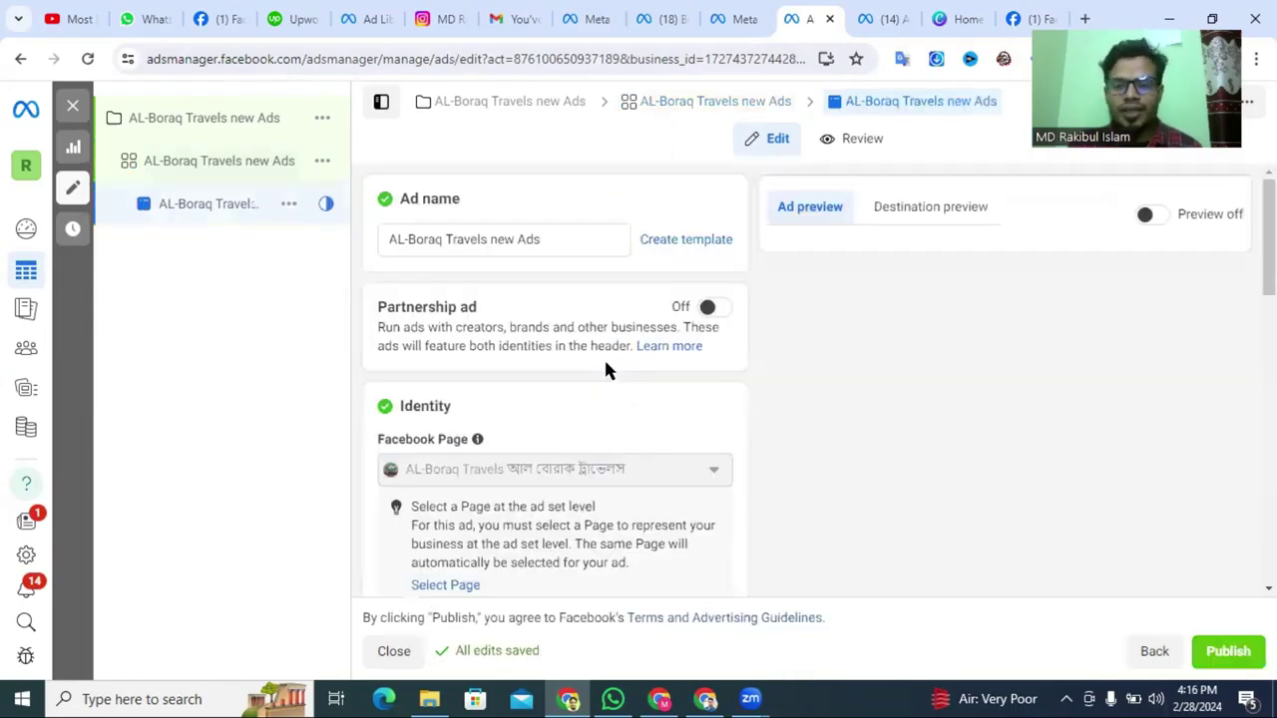
pyautogui.scroll(-2, 448, 397)
pyautogui.scroll(1, 545, 351)
pyautogui.scroll(1, 543, 344)
pyautogui.scroll(-3, 542, 389)
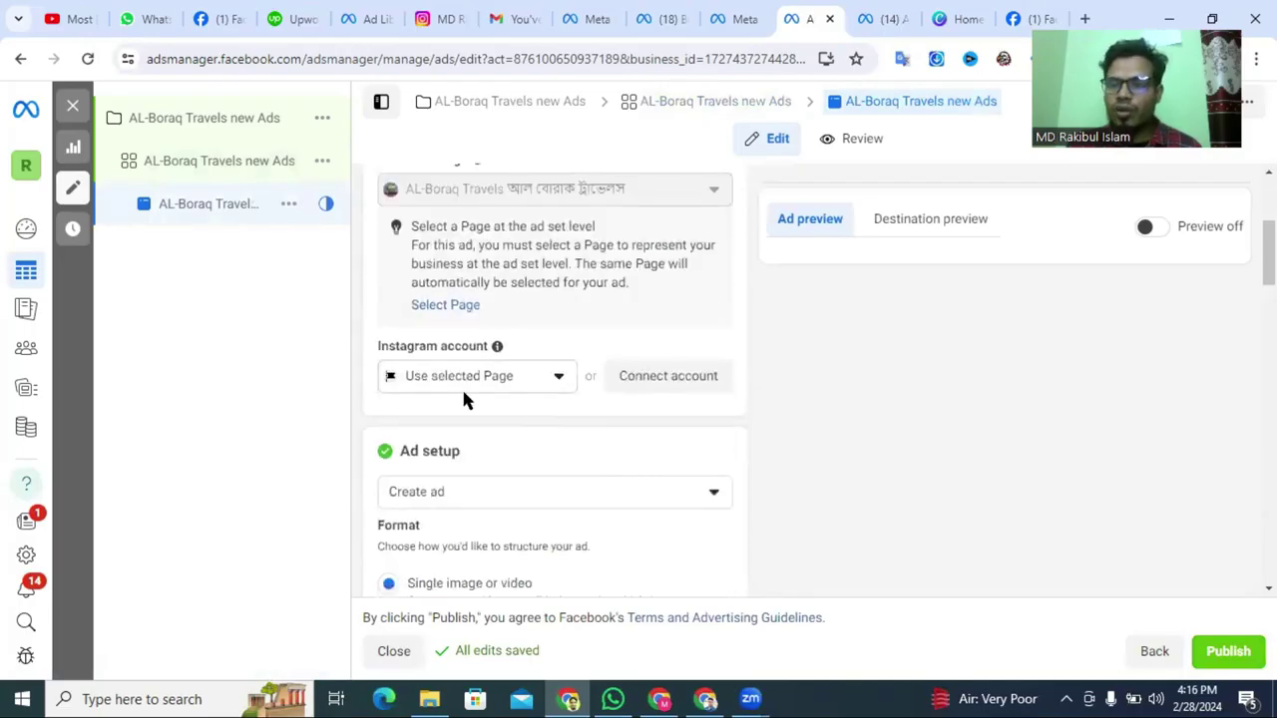
pyautogui.click(216, 20)
pyautogui.scroll(-3, 797, 419)
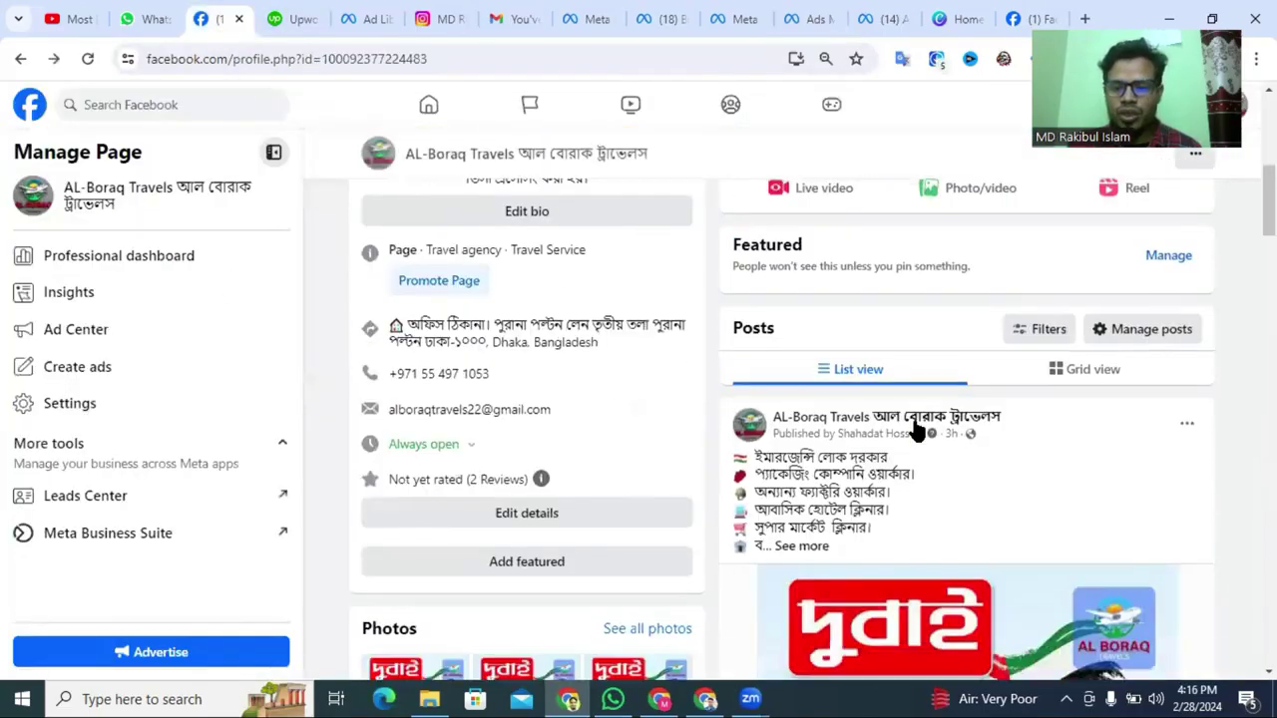
pyautogui.scroll(-4, 898, 419)
pyautogui.scroll(3, 880, 409)
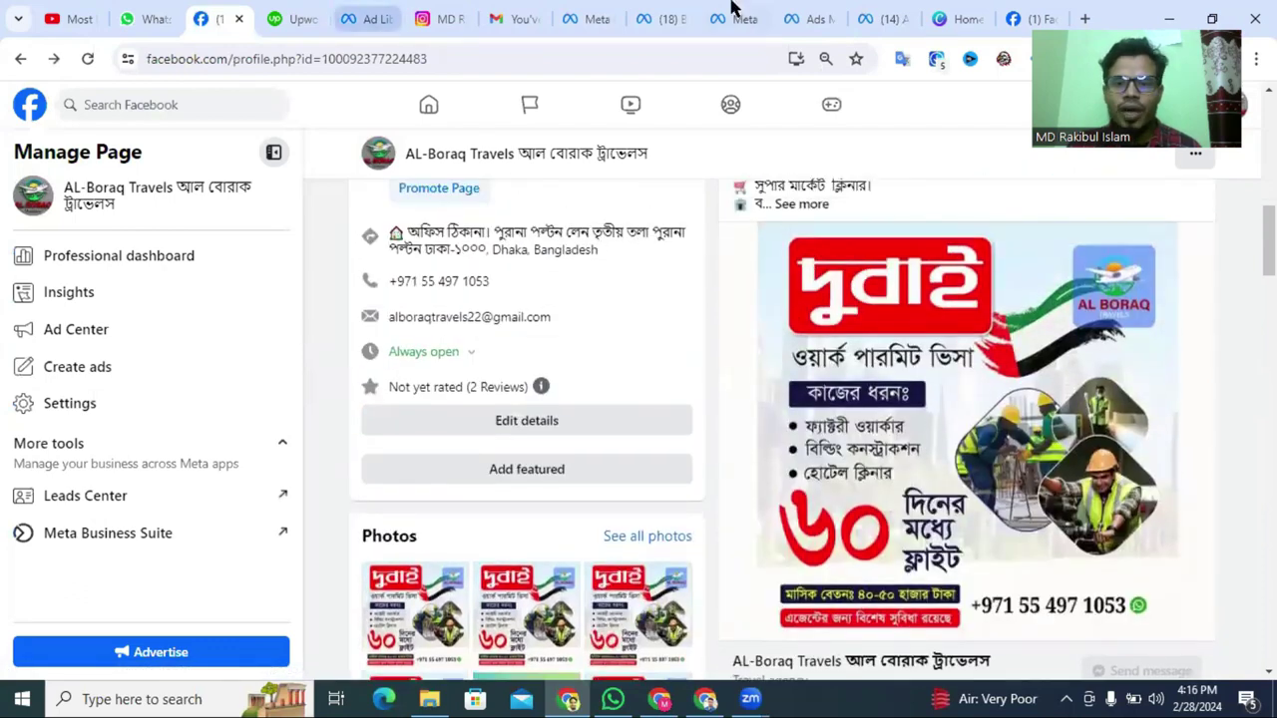
# Change the ad setup in Ads Manager from creating an ad to using an existing post.
pyautogui.click(805, 18)
pyautogui.scroll(-3, 479, 379)
pyautogui.scroll(1, 494, 359)
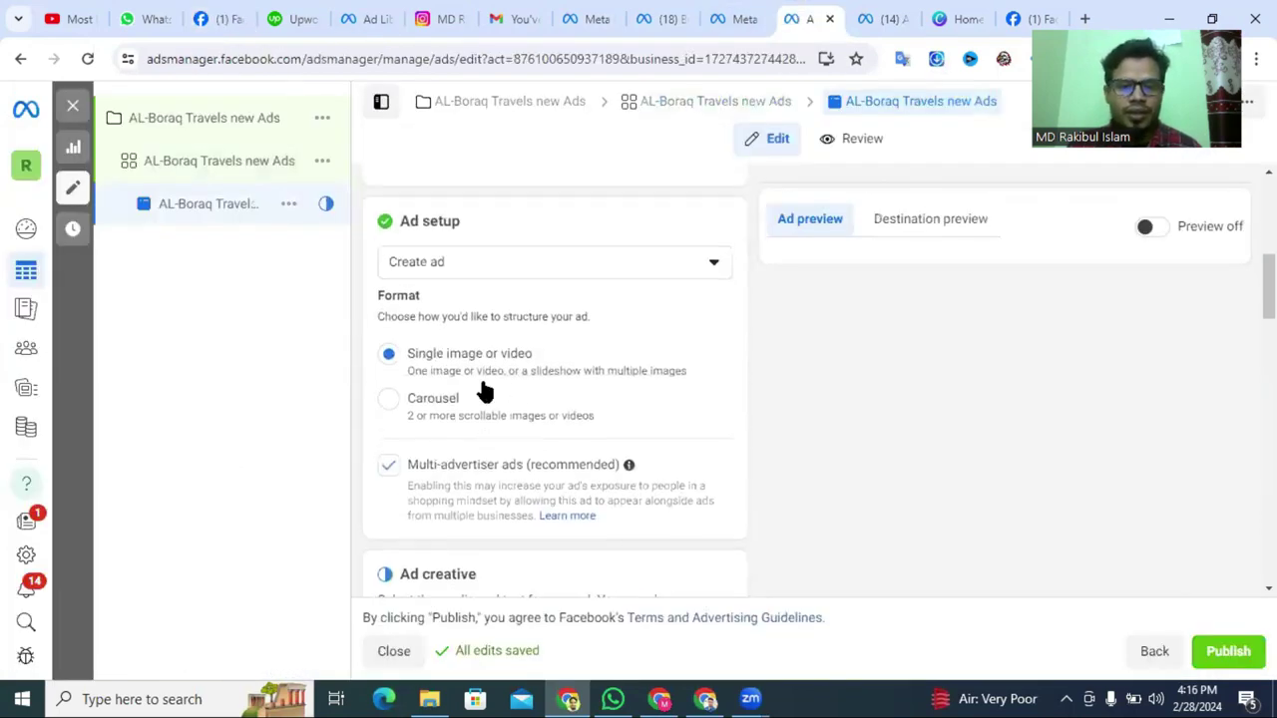
pyautogui.scroll(1, 484, 392)
pyautogui.click(655, 306)
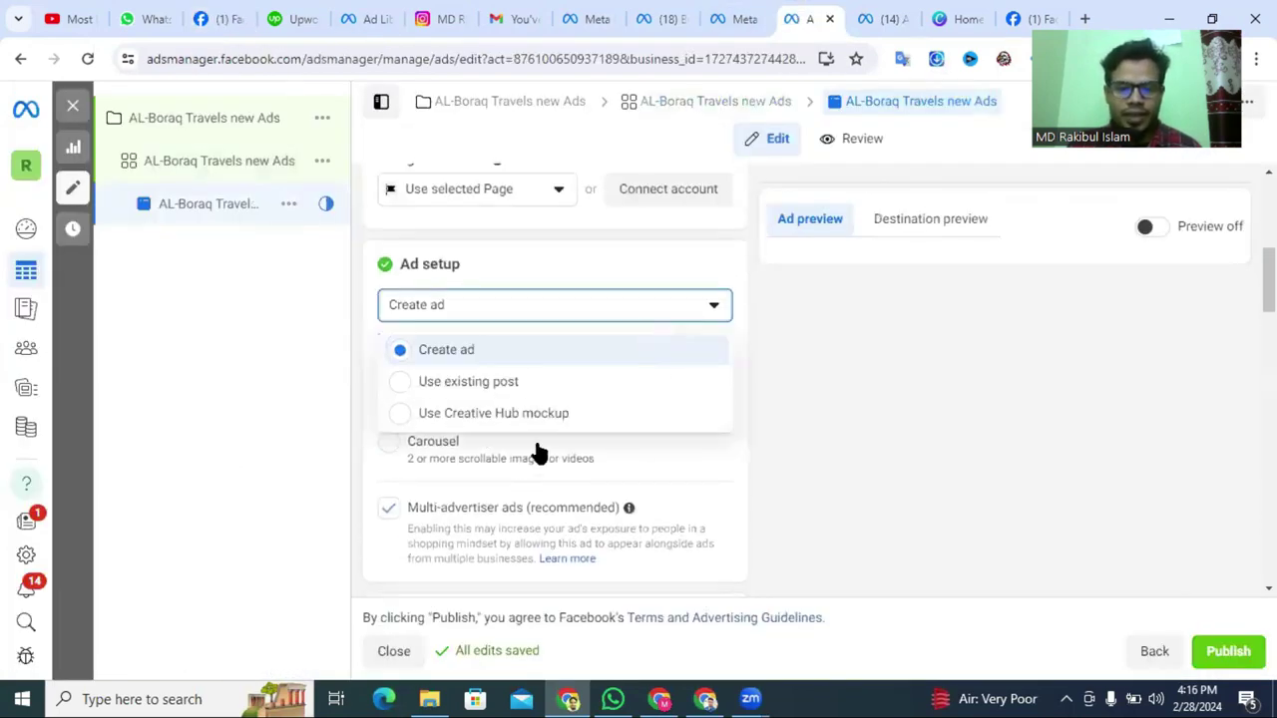
pyautogui.click(403, 382)
# Choose the Page's Facebook photo post dated February 28, 2024 as the ad's creative.
pyautogui.scroll(-2, 516, 440)
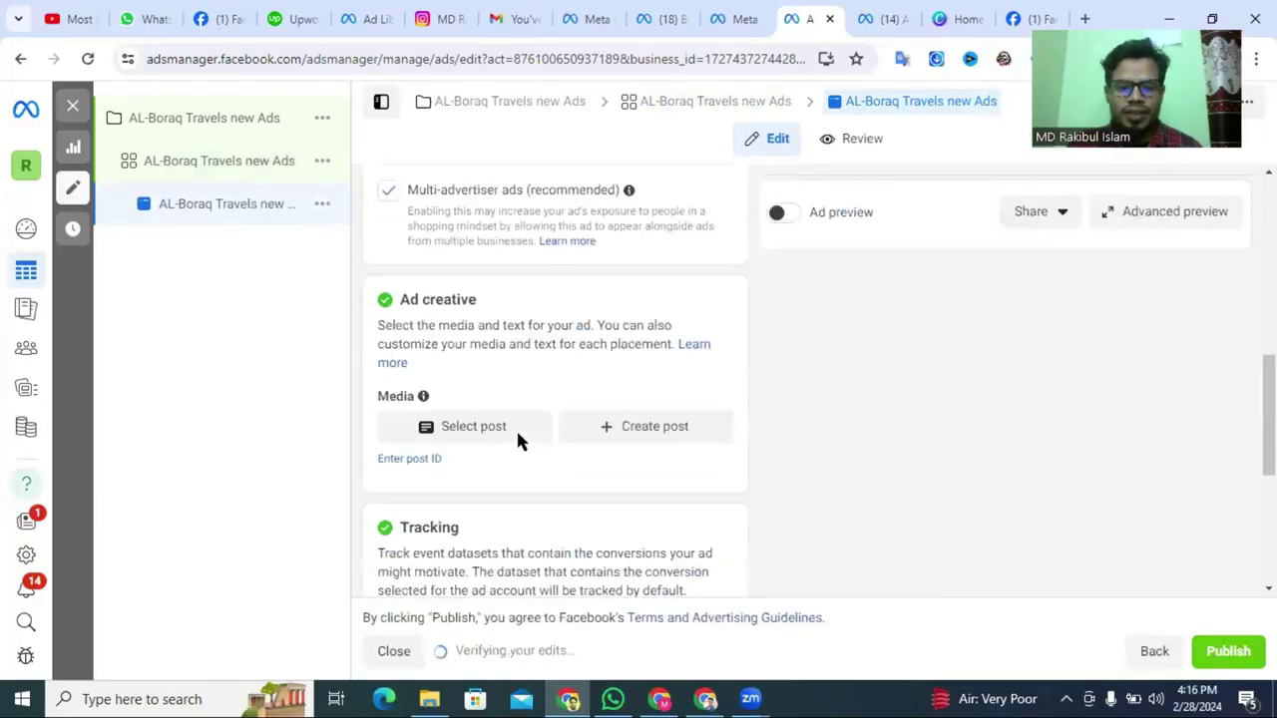
pyautogui.click(448, 423)
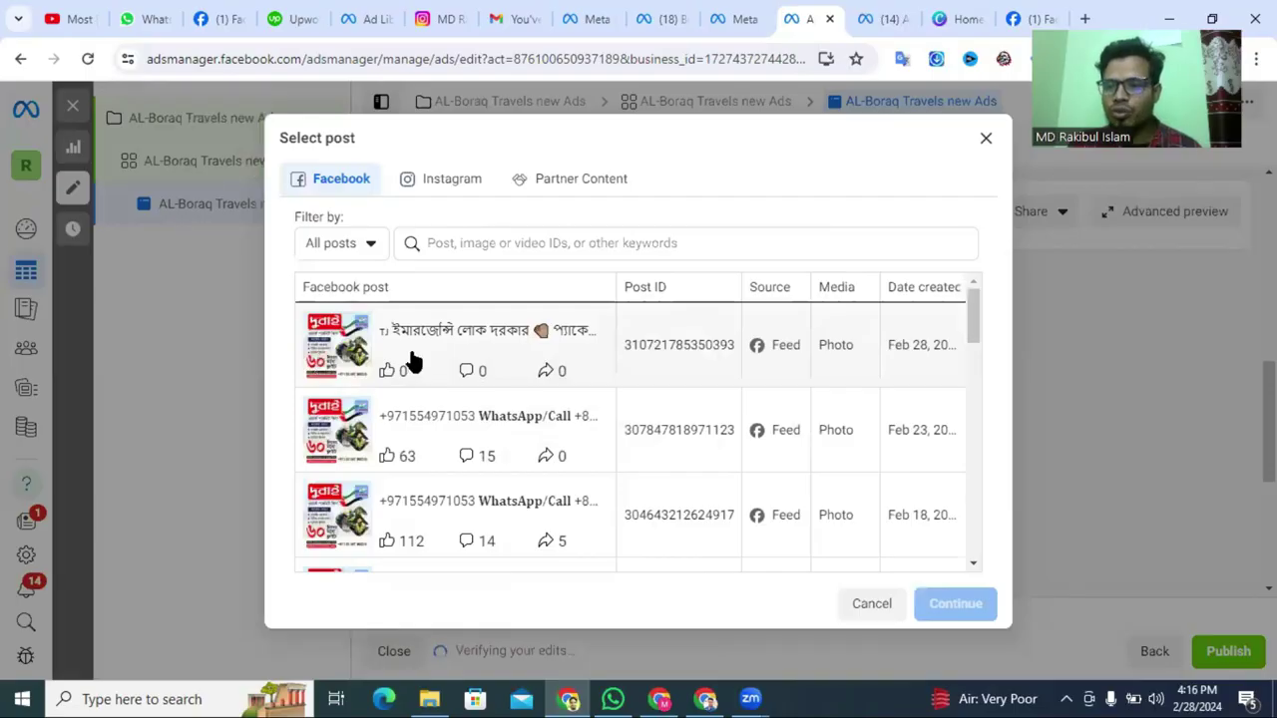
pyautogui.click(470, 357)
pyautogui.click(955, 603)
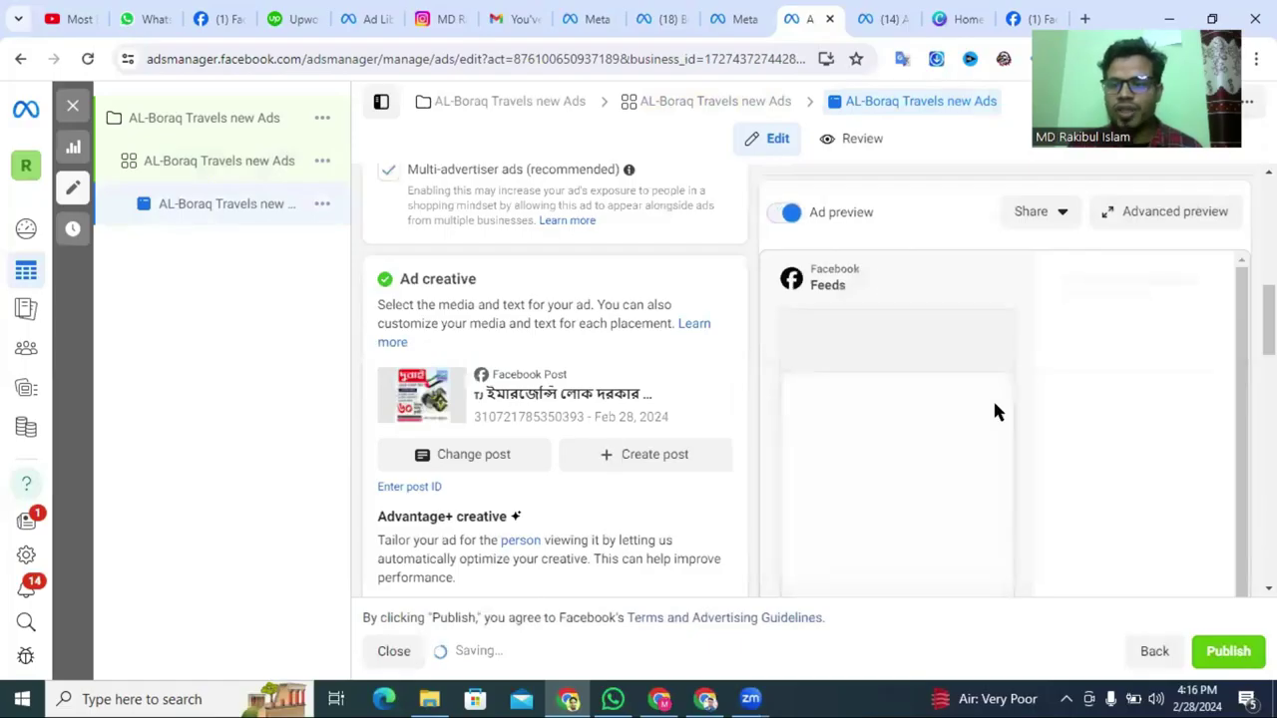
pyautogui.scroll(-3, 456, 450)
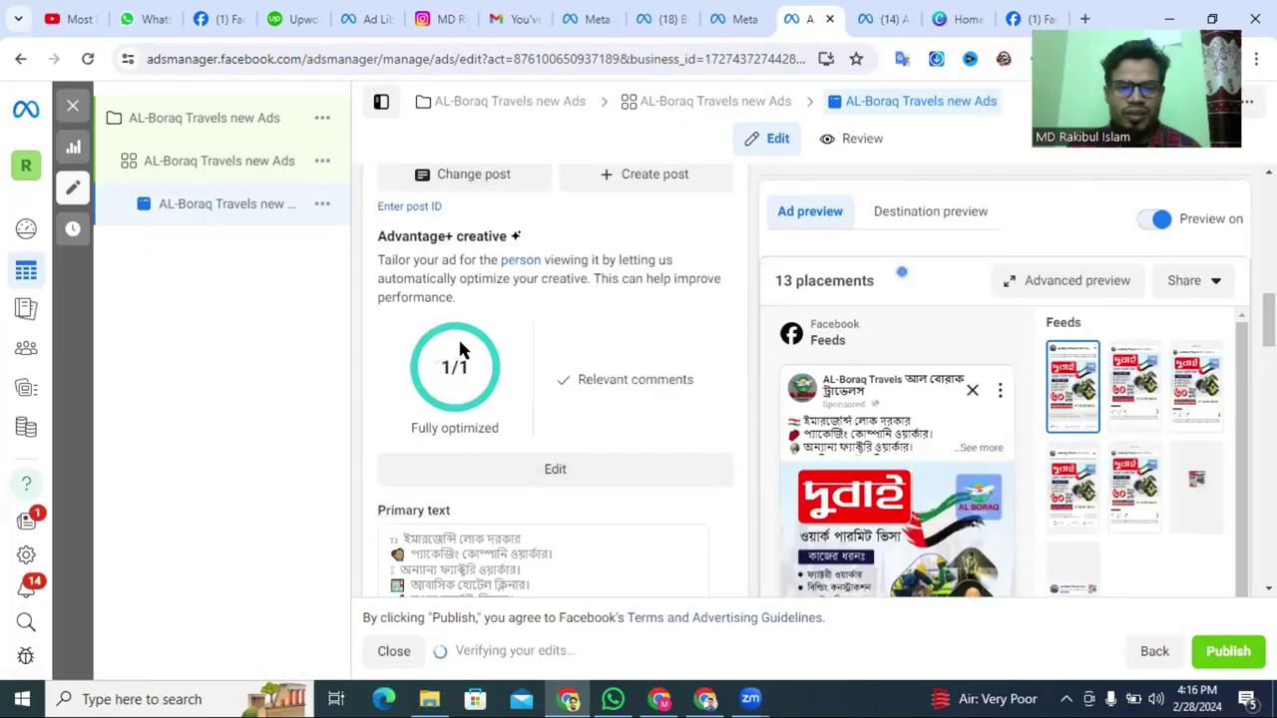
pyautogui.scroll(-3, 466, 399)
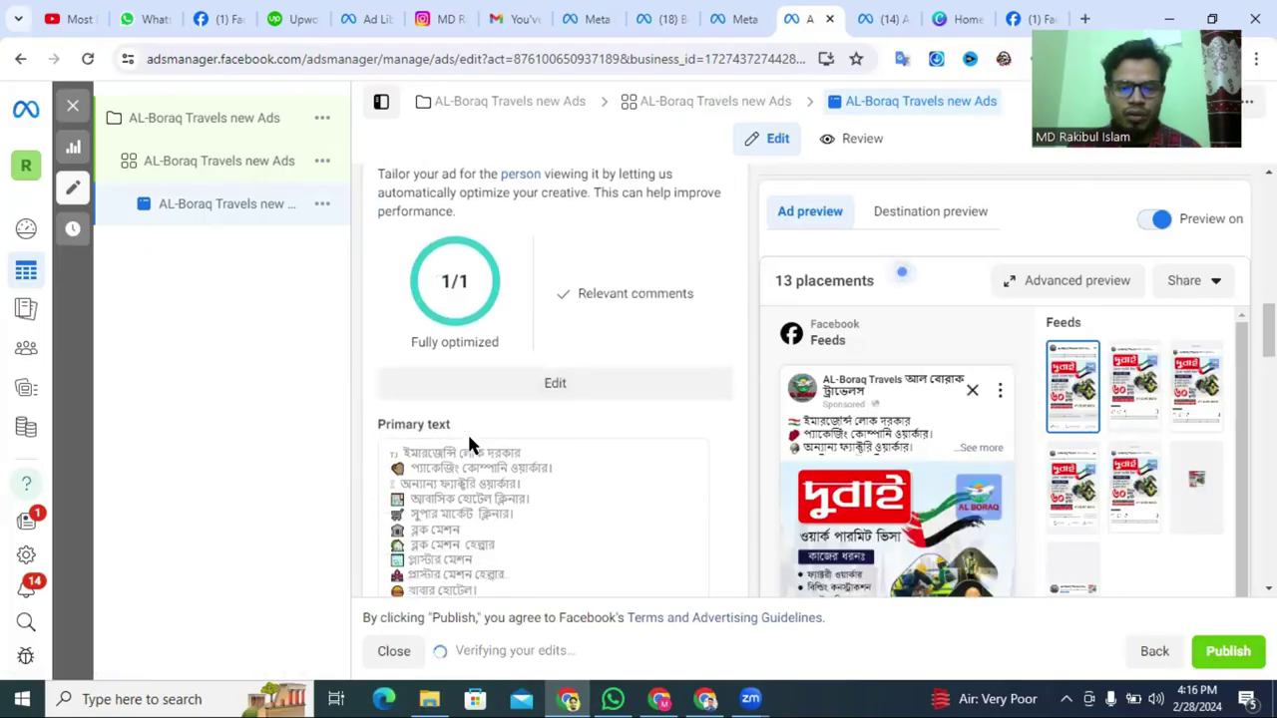
# Review the ad's primary text, call to action, message template and tracking settings.
pyautogui.scroll(-8, 468, 404)
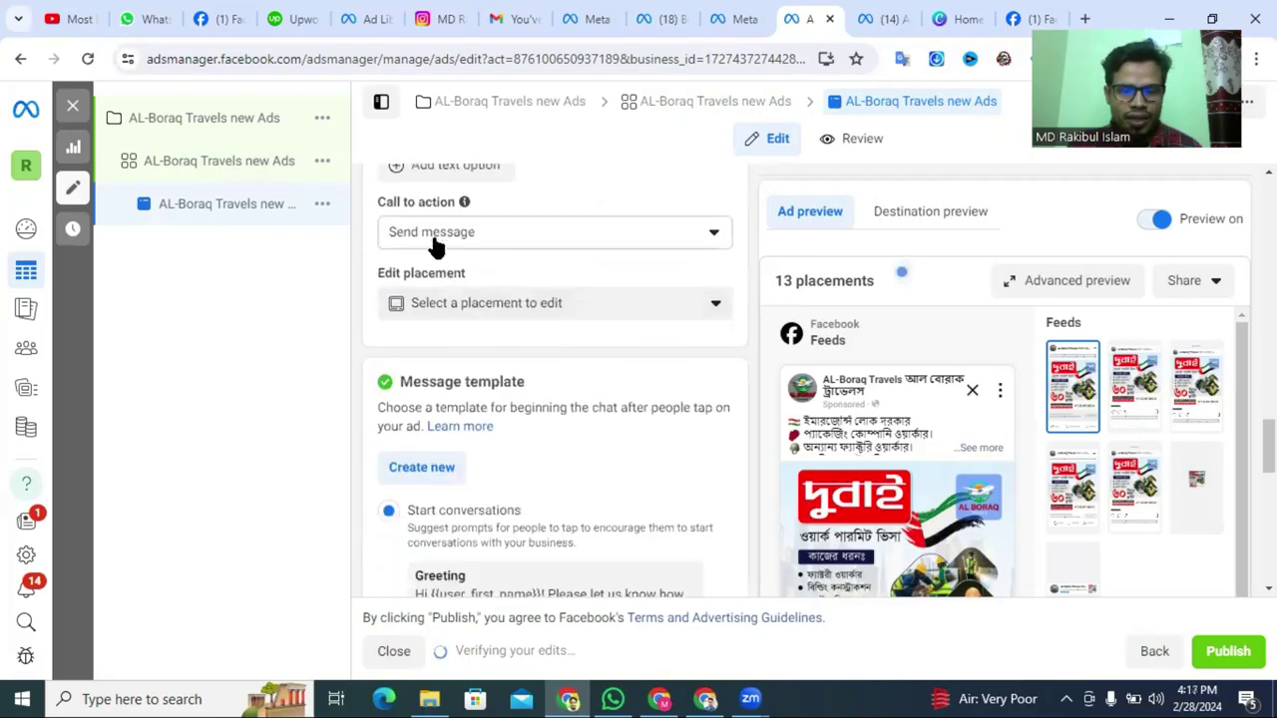
pyautogui.scroll(1, 448, 302)
pyautogui.scroll(-8, 502, 309)
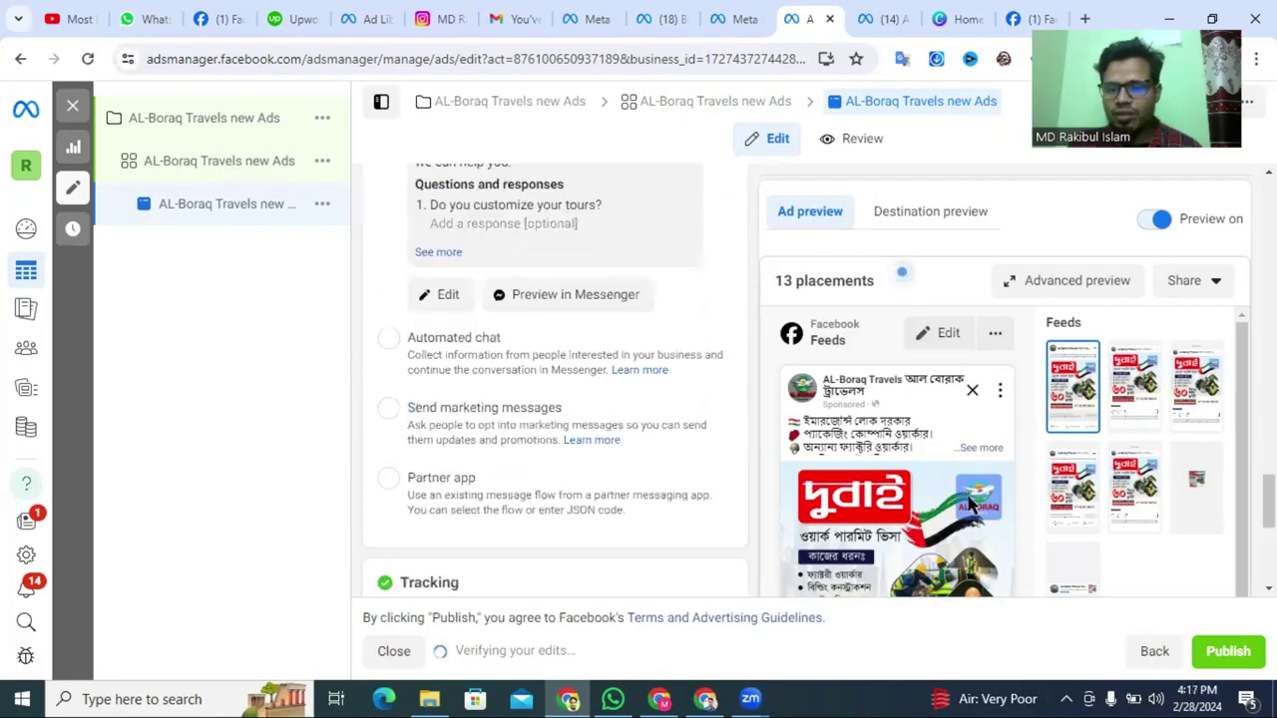
pyautogui.scroll(-3, 908, 469)
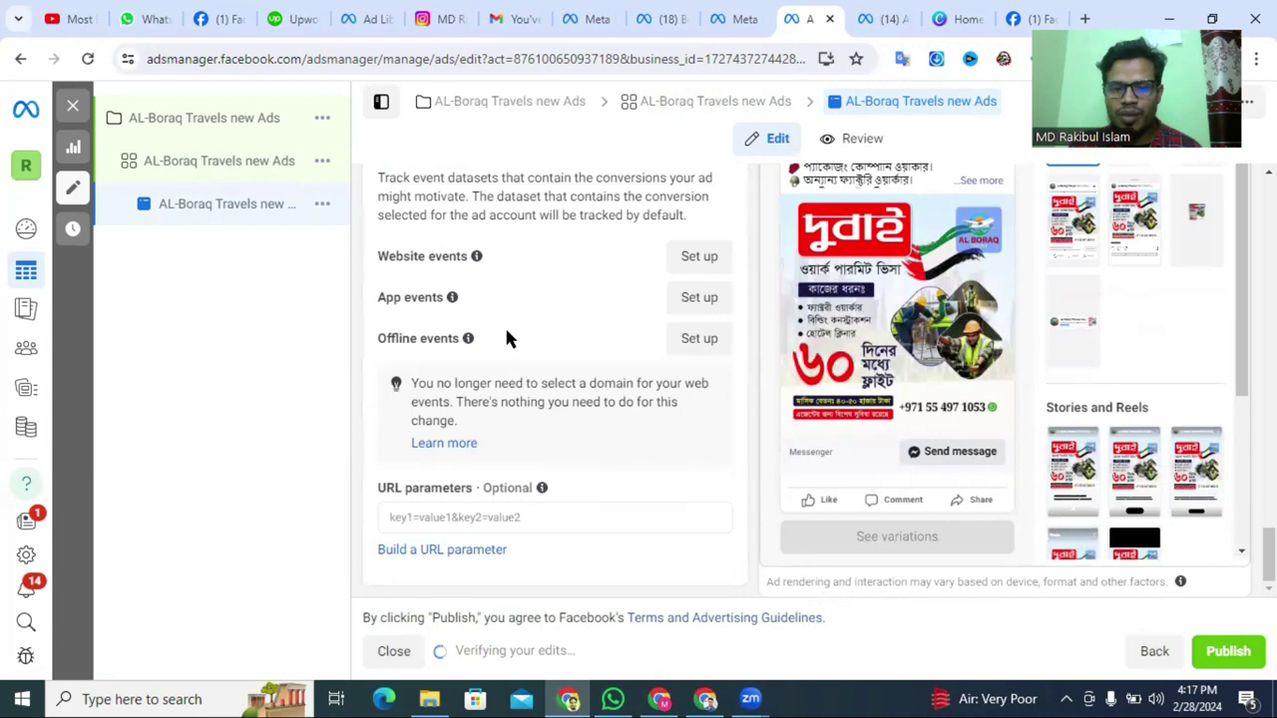
pyautogui.scroll(6, 506, 339)
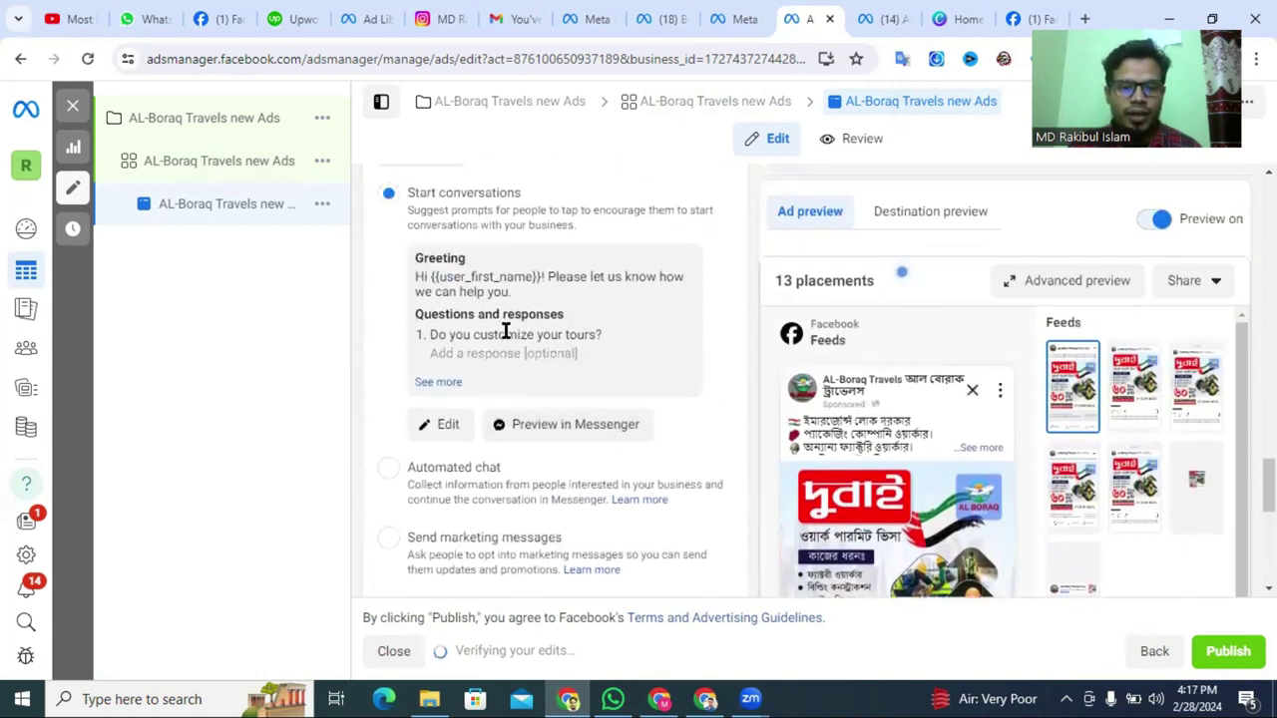
pyautogui.scroll(2, 495, 337)
pyautogui.scroll(-1, 442, 296)
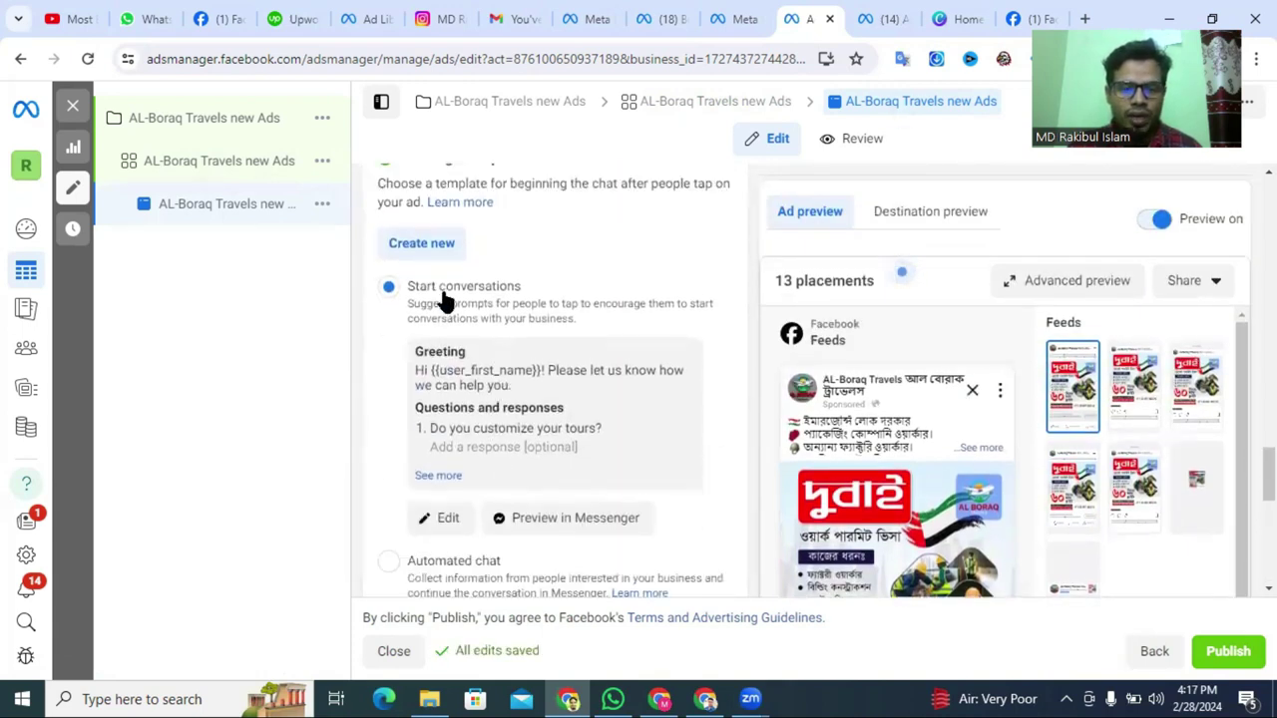
pyautogui.scroll(1, 463, 347)
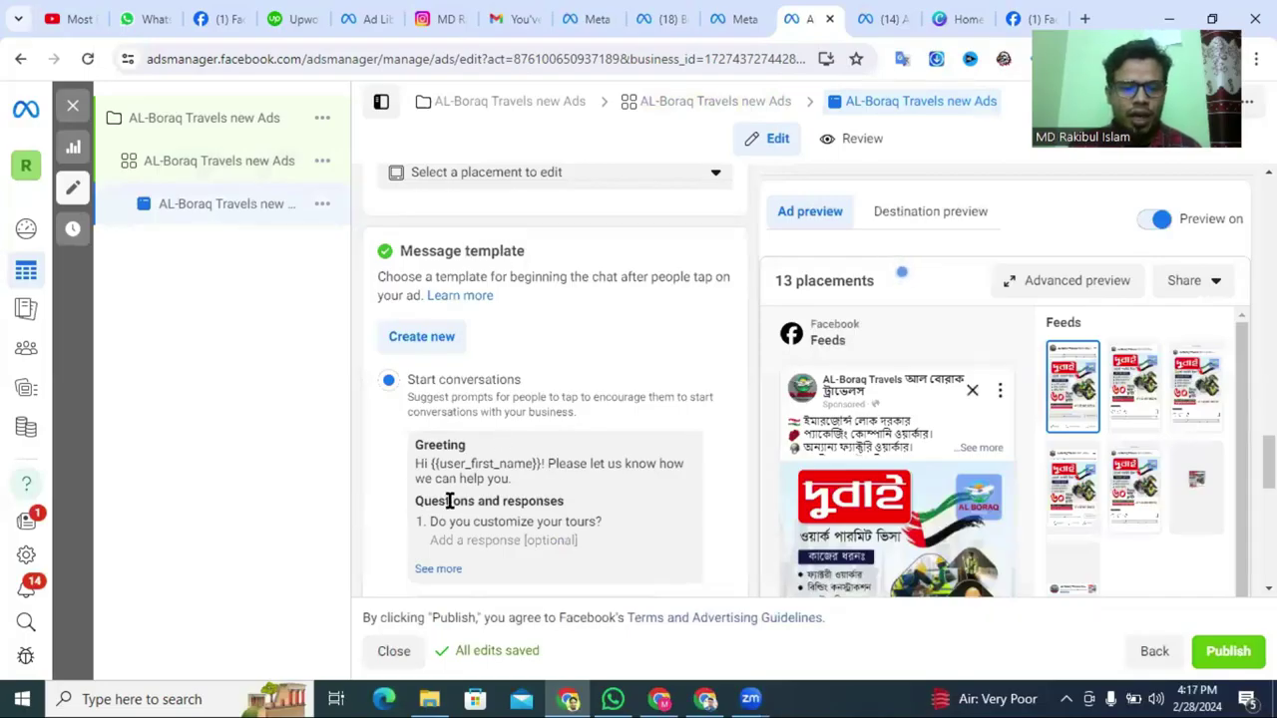
pyautogui.scroll(-1, 485, 424)
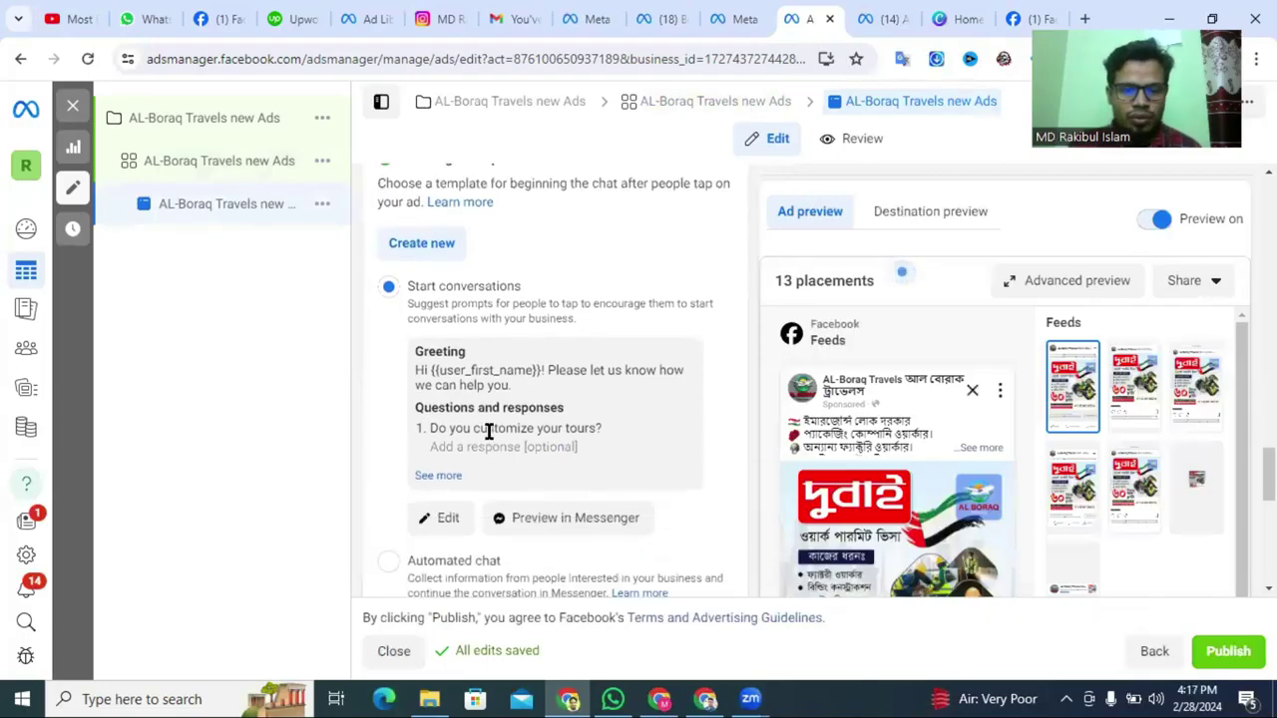
# Open the Start conversations message template for editing, and check its greeting, customer actions and Messenger preview.
pyautogui.click(447, 518)
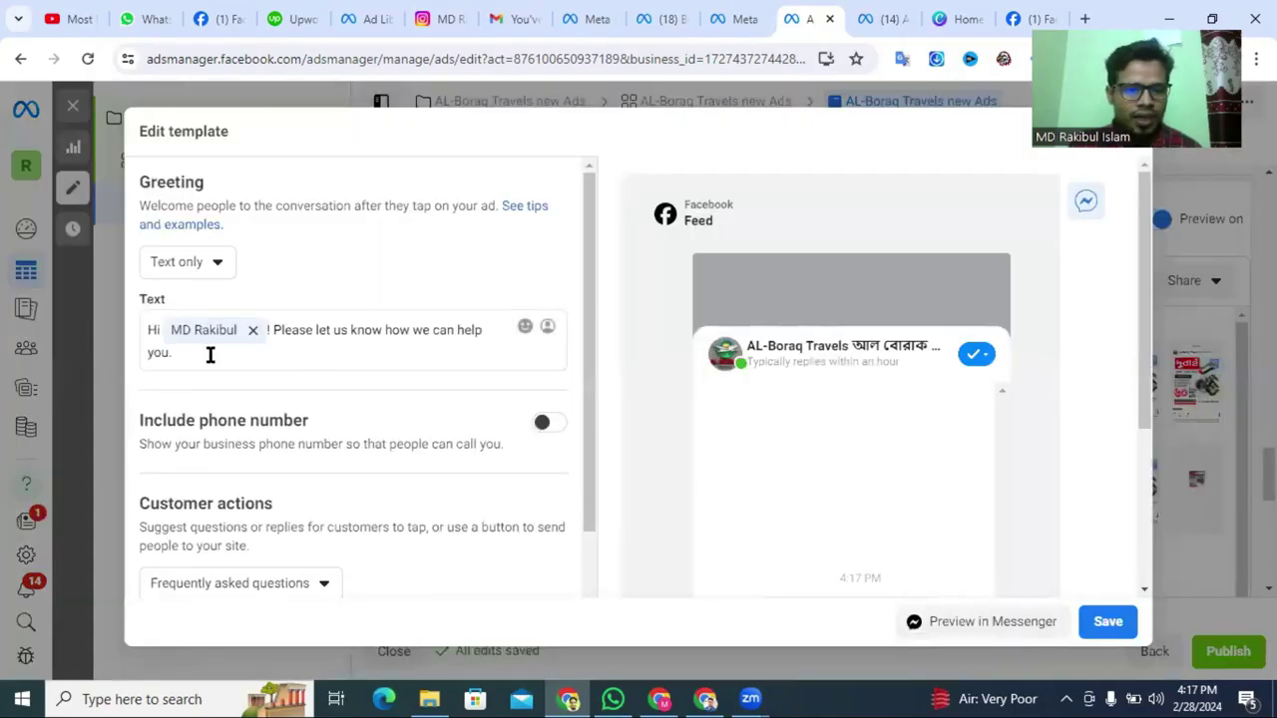
pyautogui.scroll(-2, 933, 483)
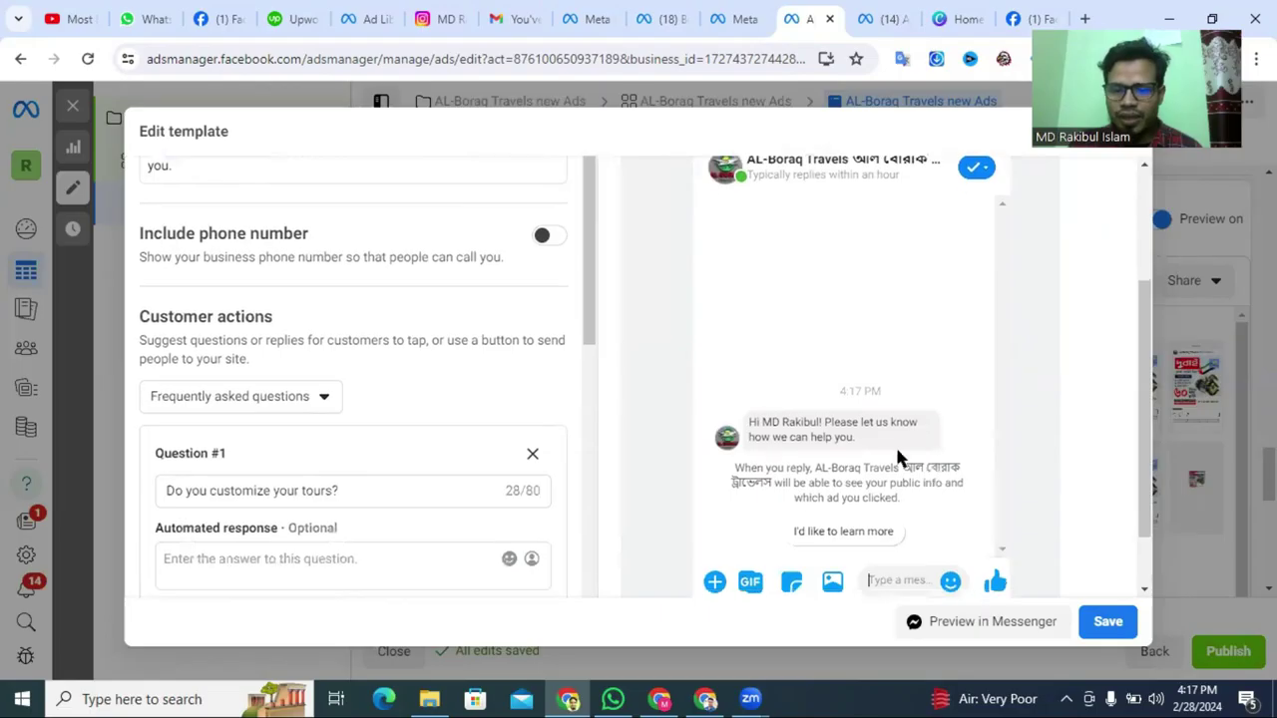
pyautogui.scroll(1, 274, 309)
pyautogui.scroll(1, 276, 315)
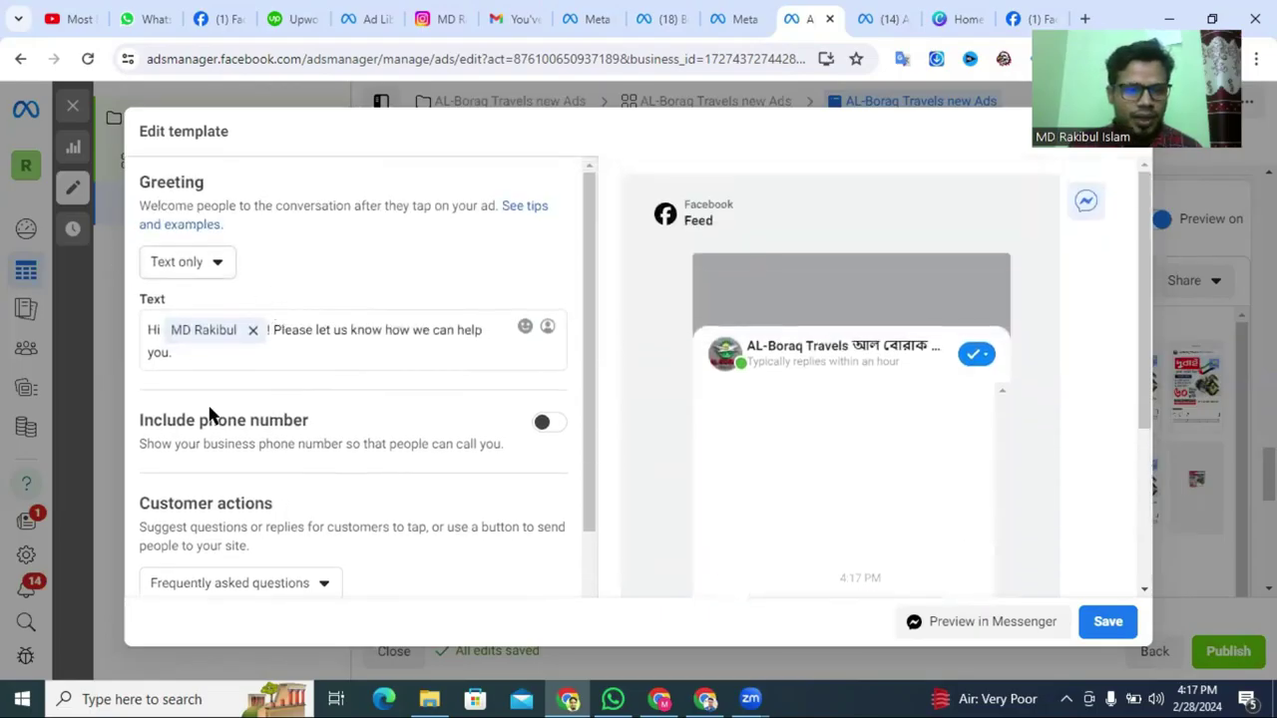
pyautogui.scroll(-1, 277, 408)
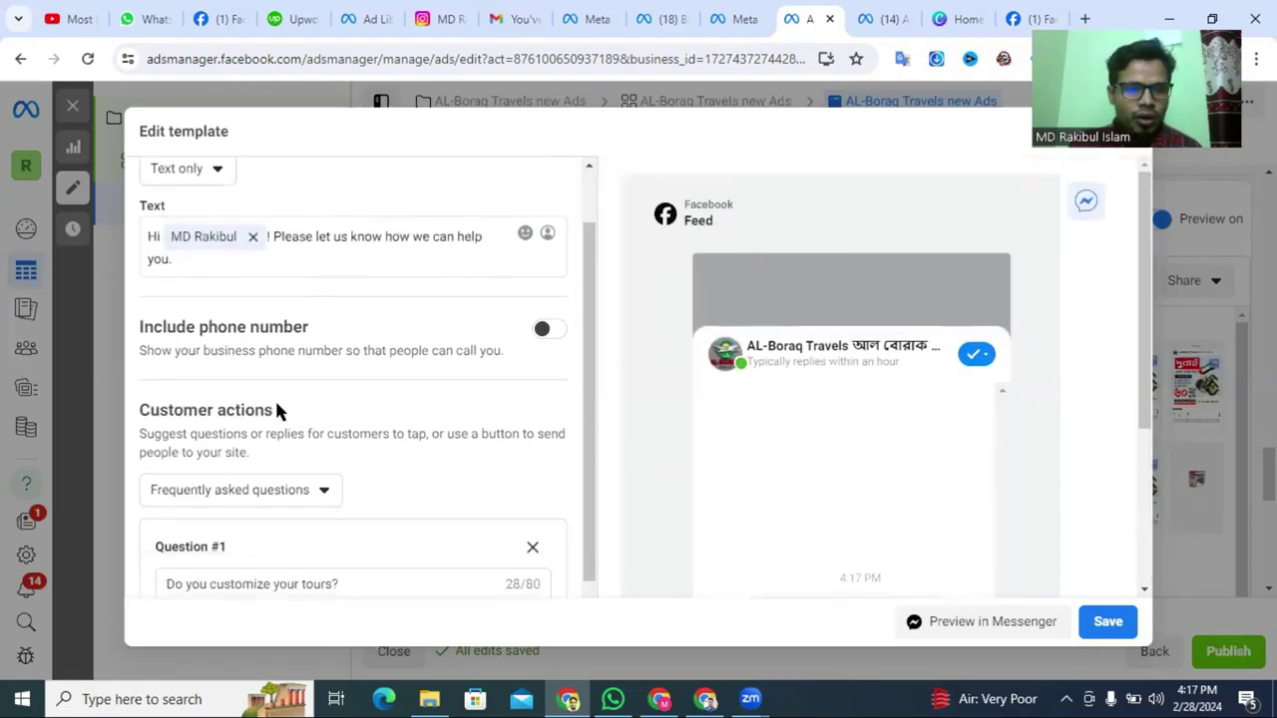
pyautogui.click(543, 332)
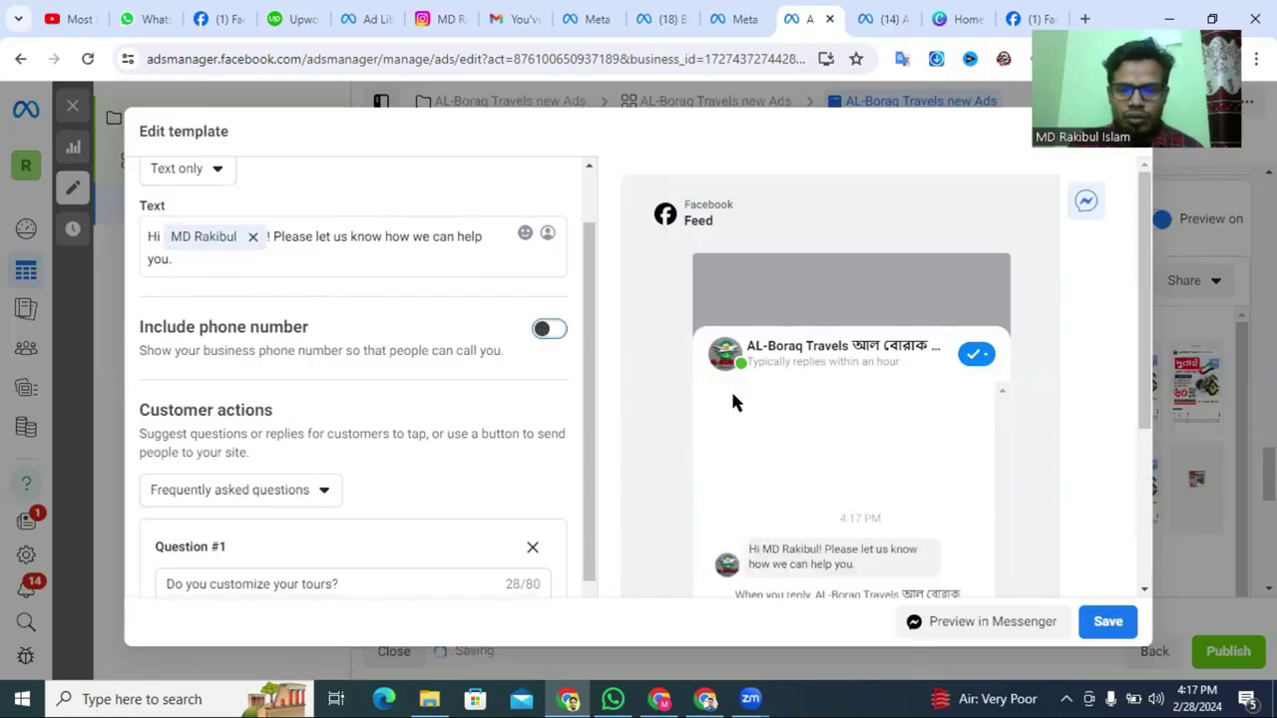
pyautogui.click(539, 334)
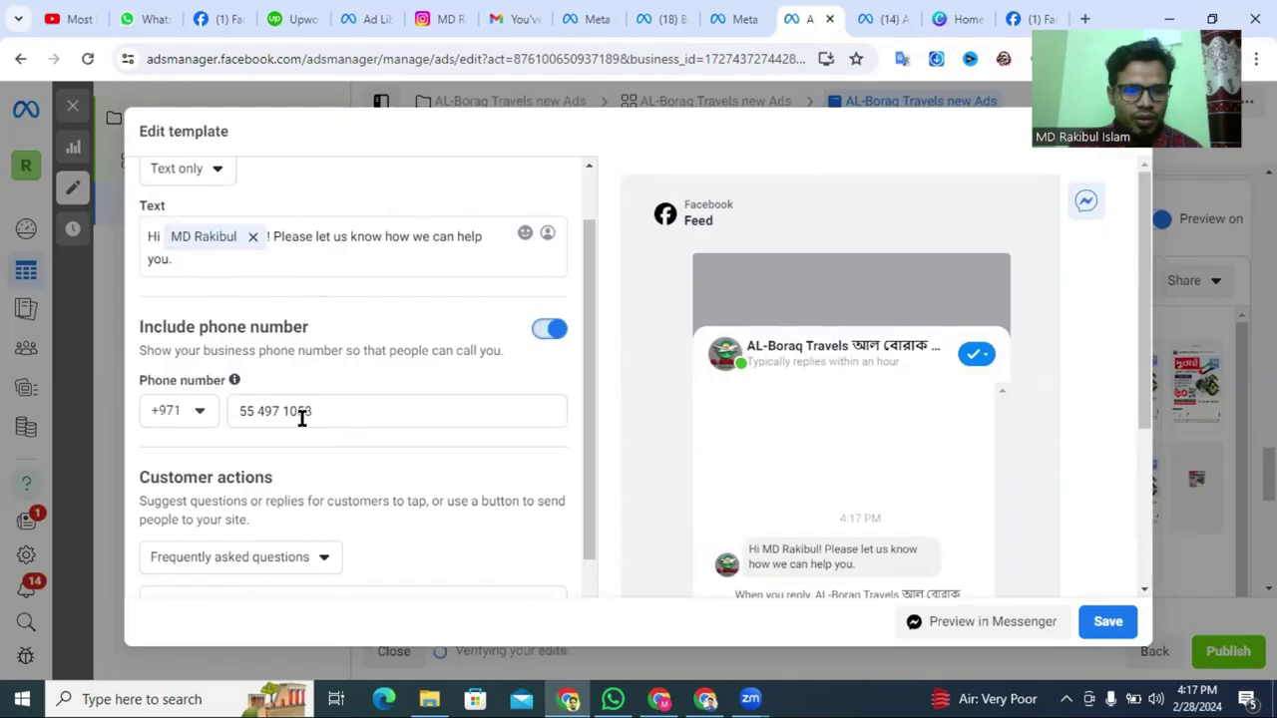
pyautogui.click(537, 332)
pyautogui.scroll(3, 249, 389)
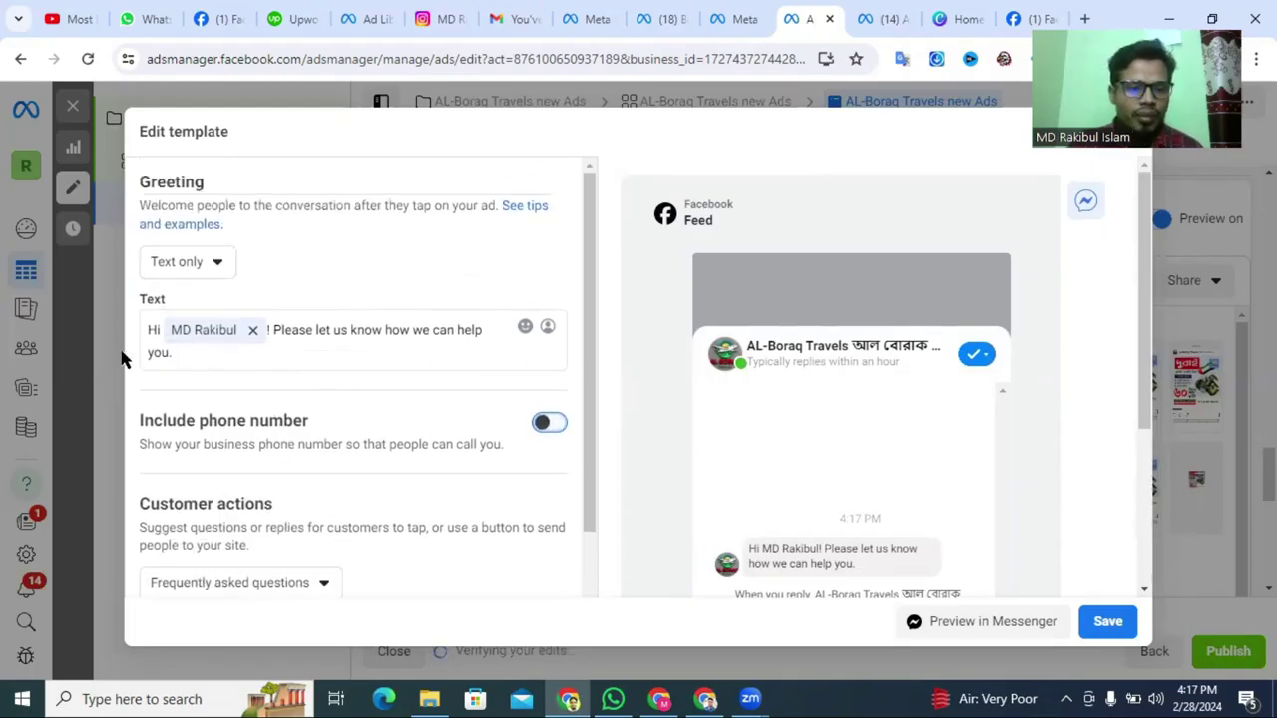
# Extend the template's greeting text with a blank line followed by the label "Contact Number :".
pyautogui.click(191, 355)
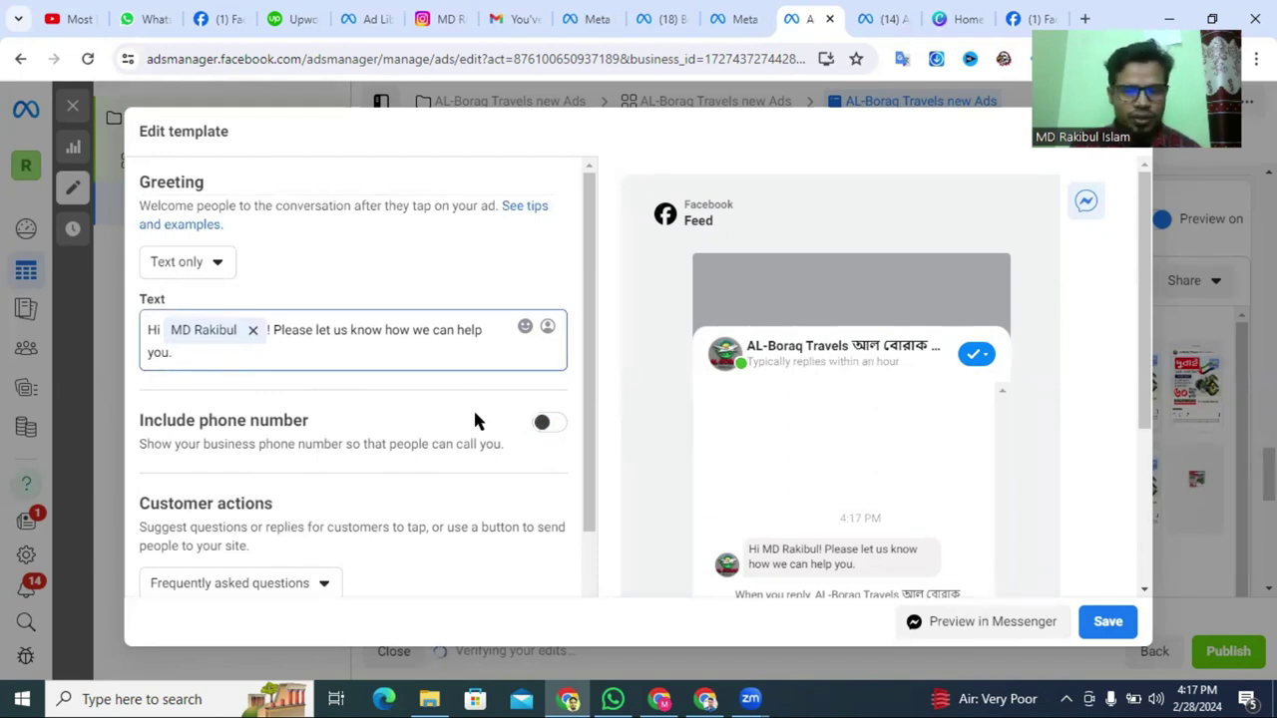
pyautogui.scroll(-2, 379, 403)
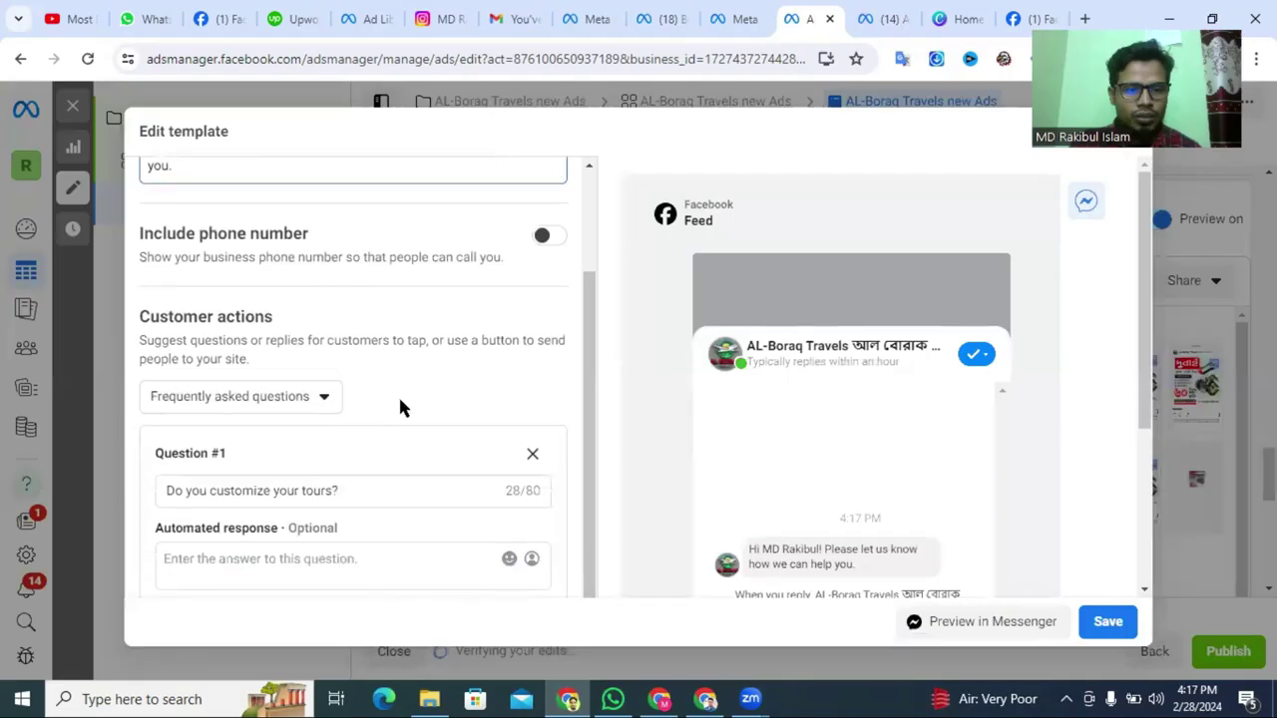
pyautogui.scroll(2, 397, 409)
pyautogui.scroll(-2, 360, 438)
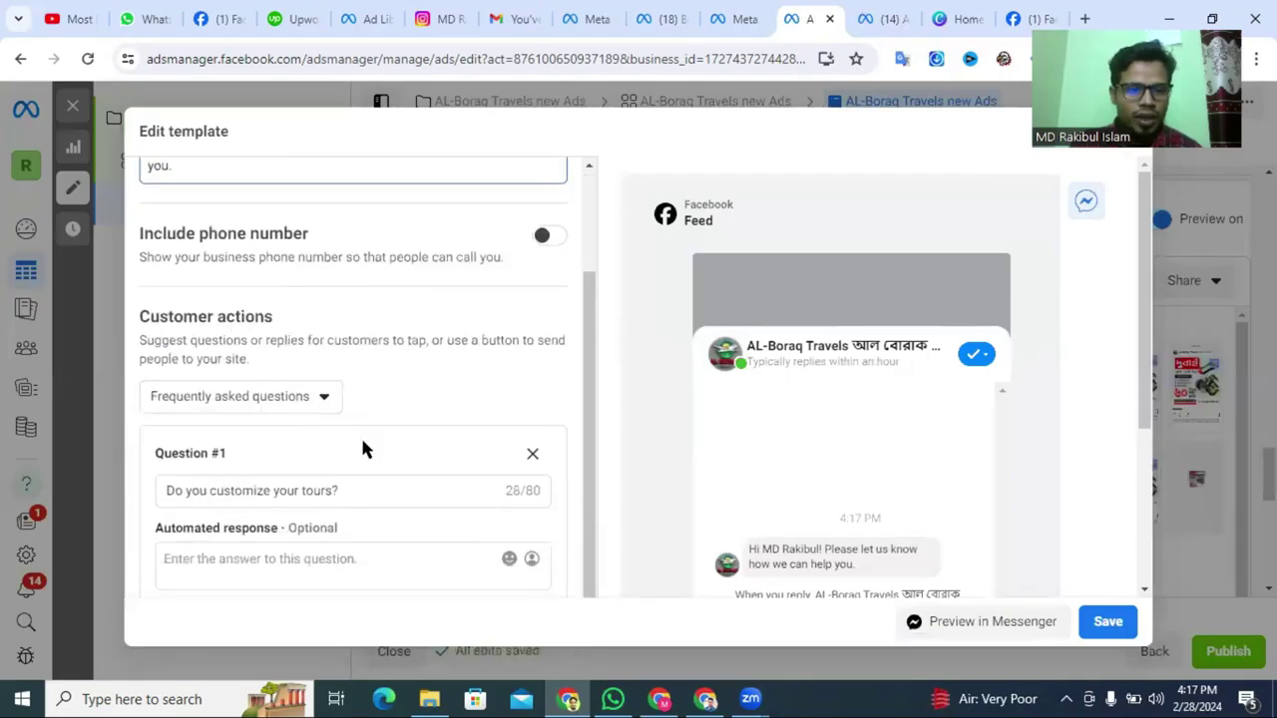
pyautogui.scroll(-1, 360, 439)
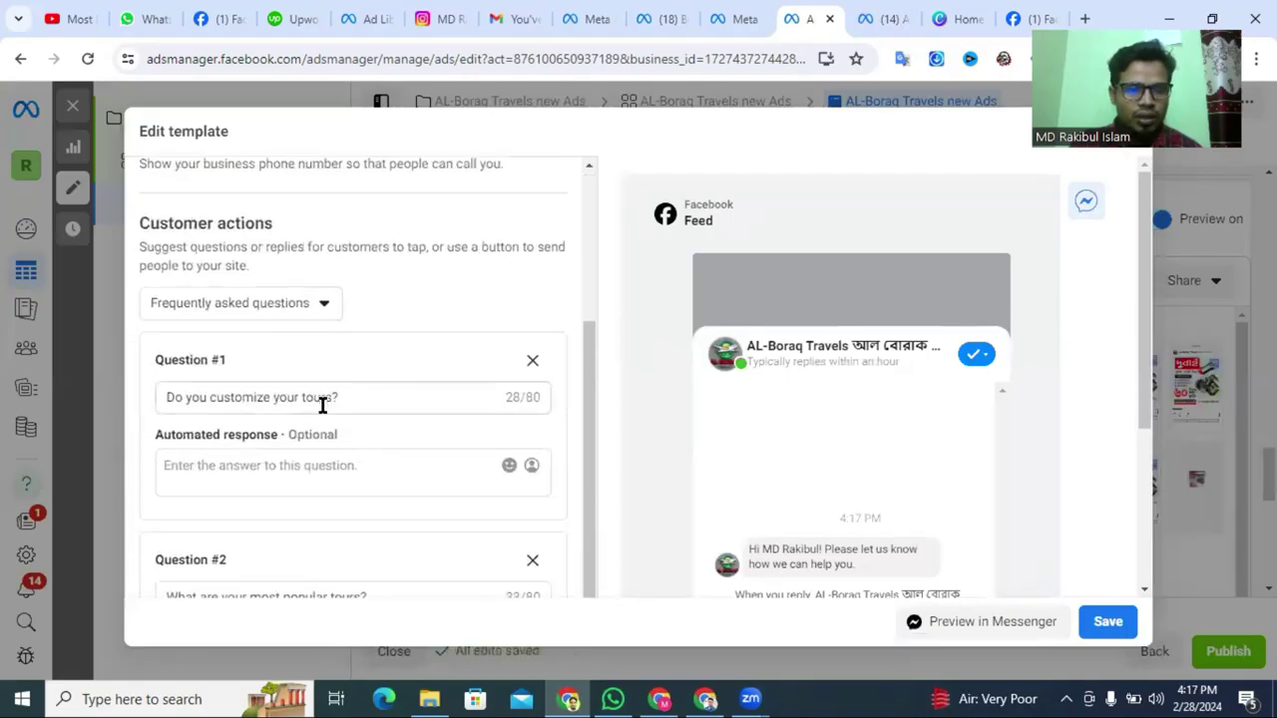
pyautogui.scroll(1, 319, 349)
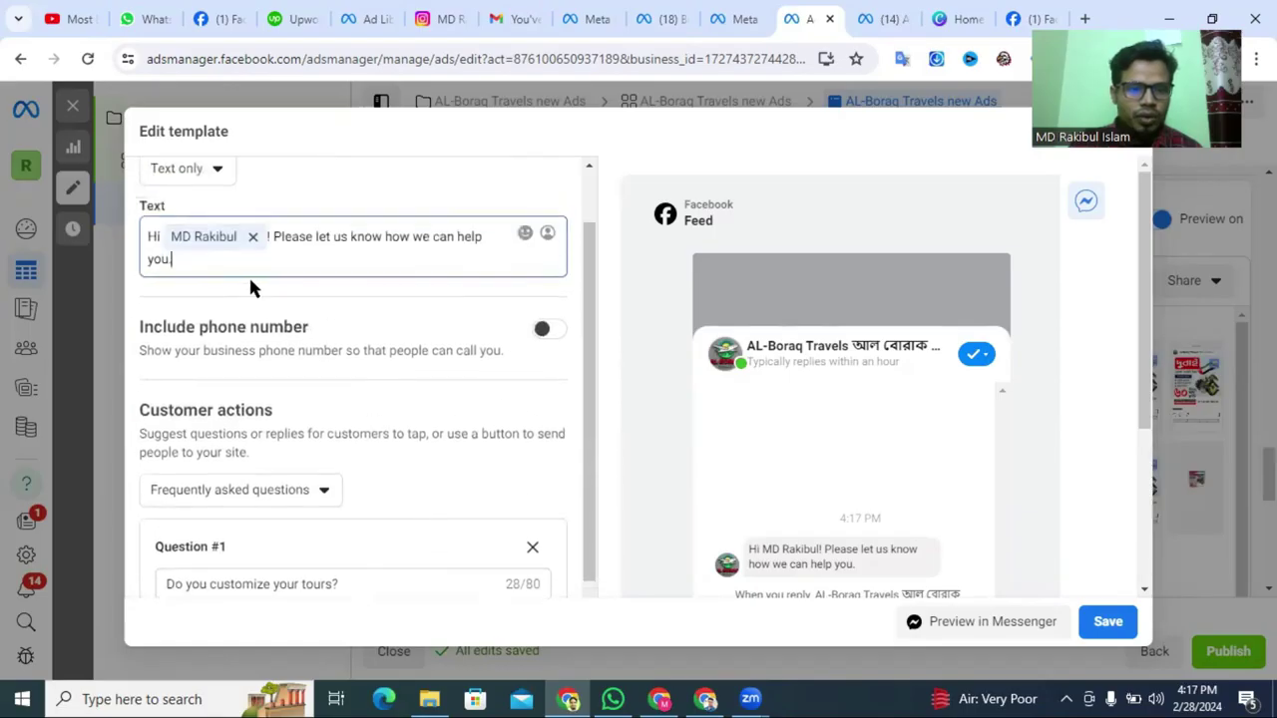
pyautogui.write('.')
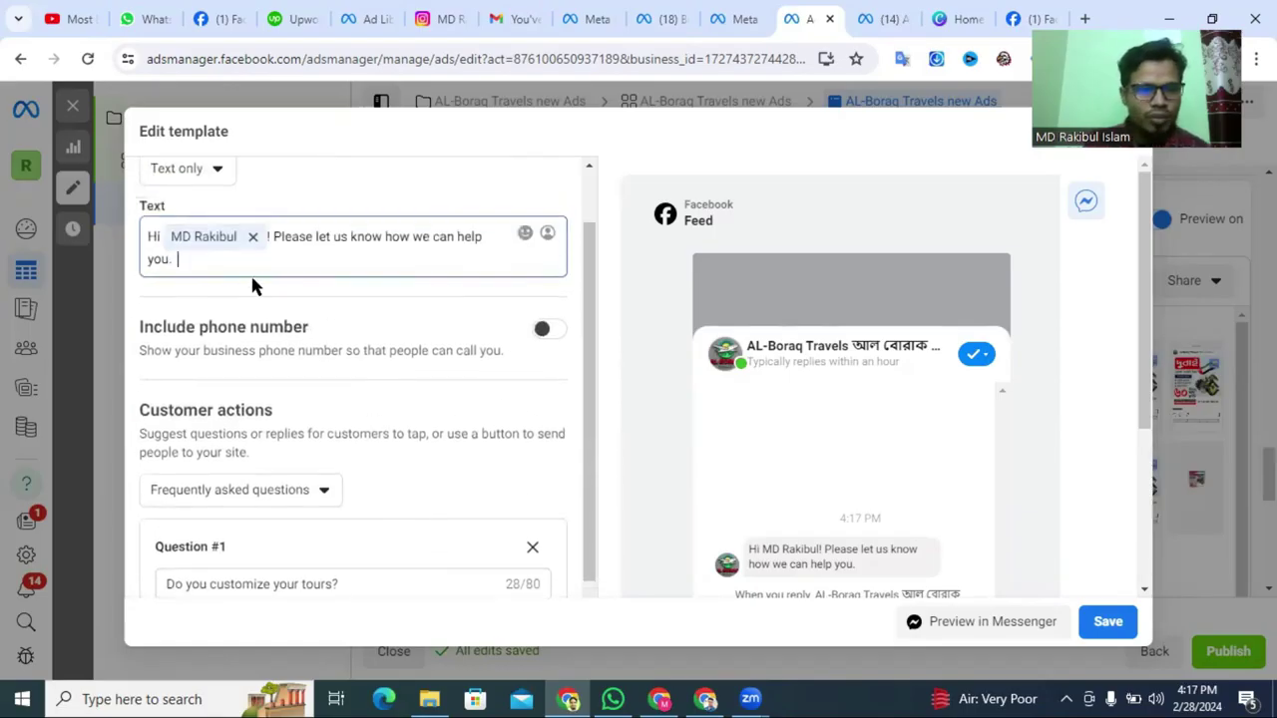
pyautogui.press('BackSpace')
pyautogui.press('Return')
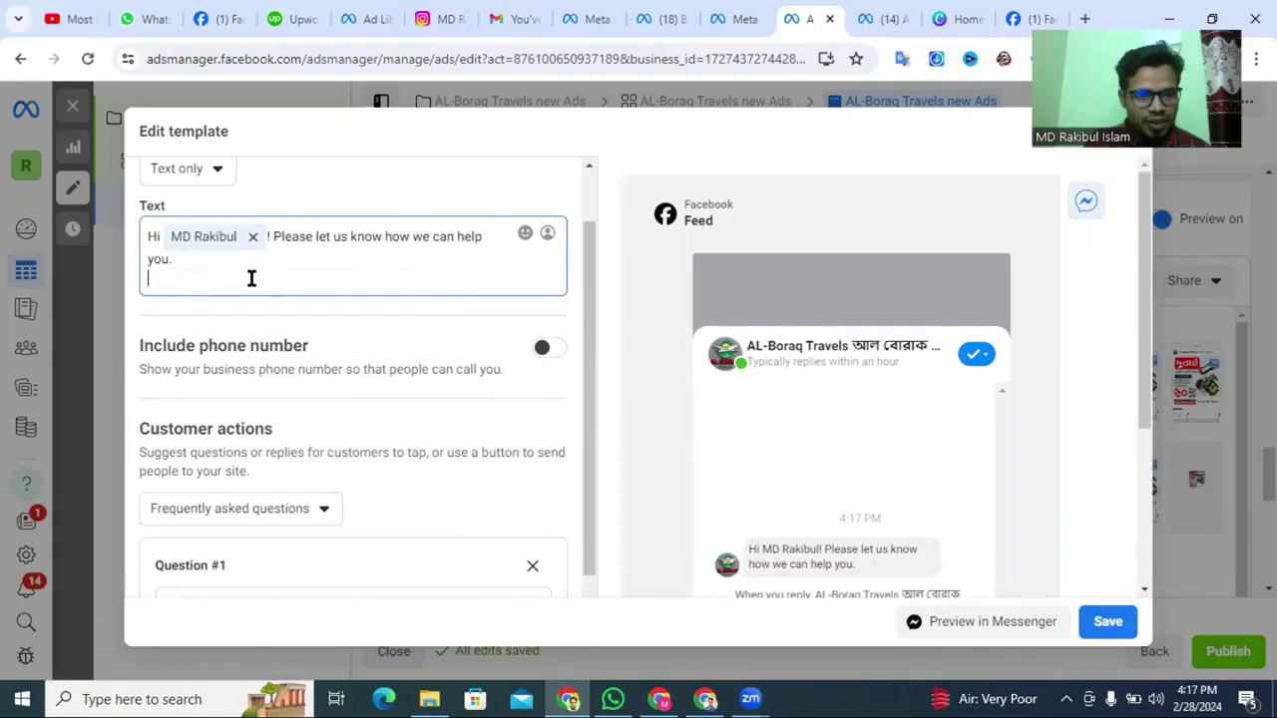
pyautogui.press('Return')
pyautogui.write('Contct')
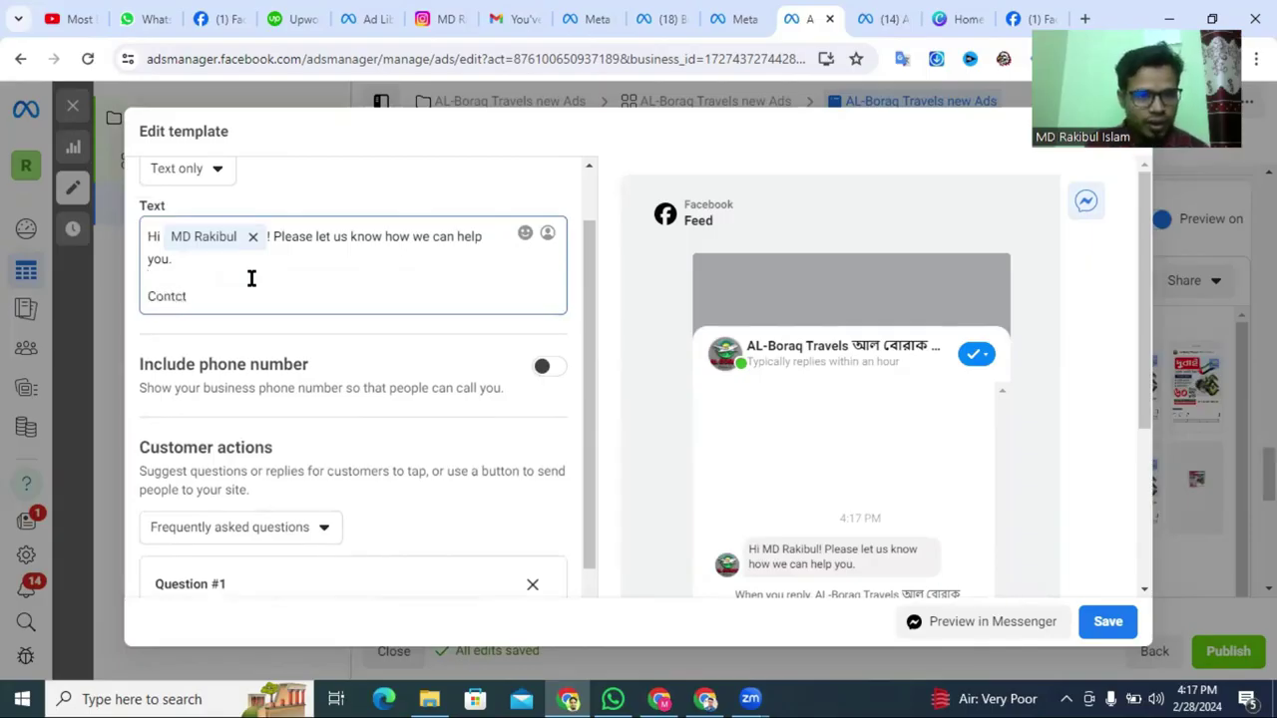
pyautogui.press('BackSpace')
pyautogui.press('BackSpace')
pyautogui.write('act N')
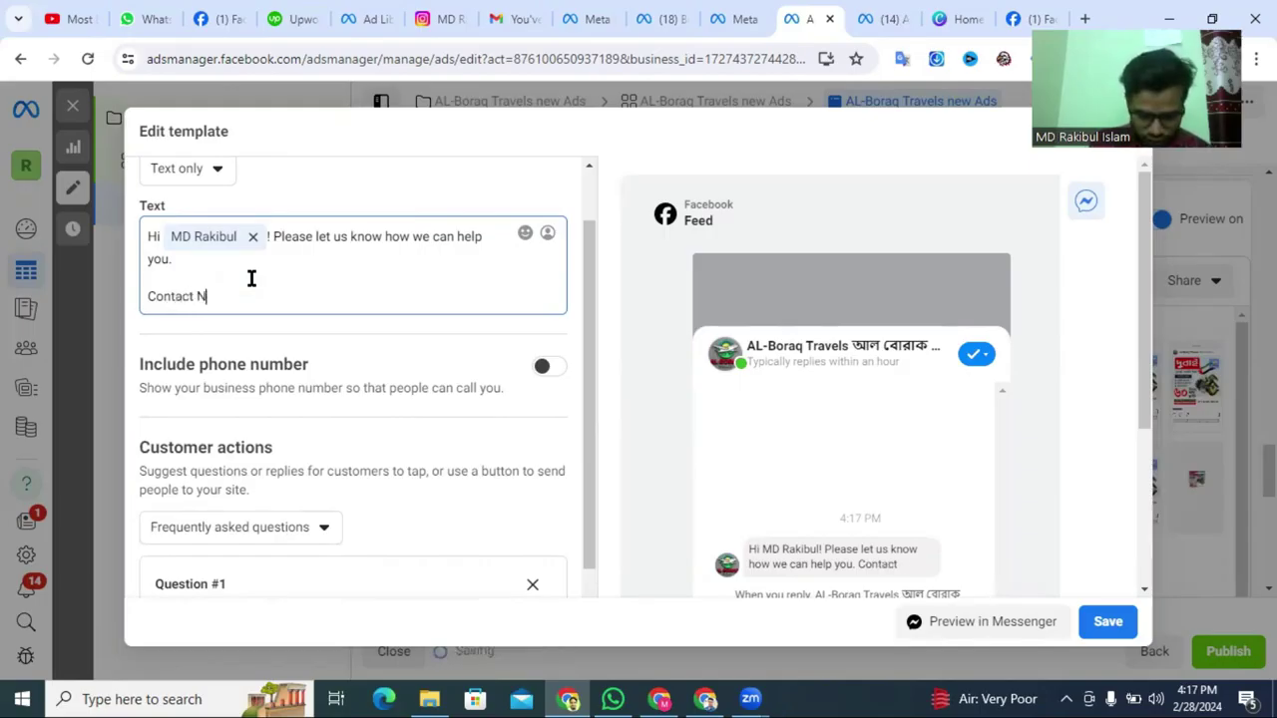
pyautogui.write('umber :')
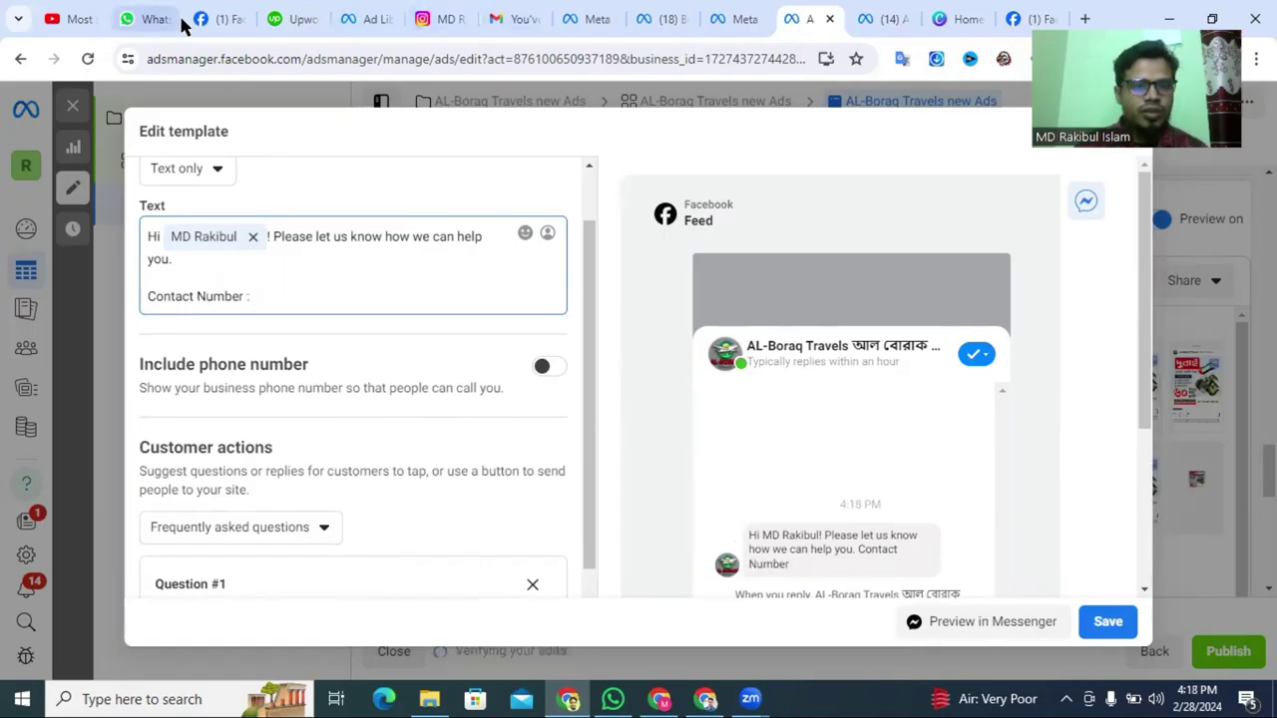
# Switch to the AL-Boraq Travels Facebook Page, expand its latest post and copy both contact number lines with their WhatsApp/Call labels.
pyautogui.click(216, 19)
pyautogui.scroll(4, 950, 387)
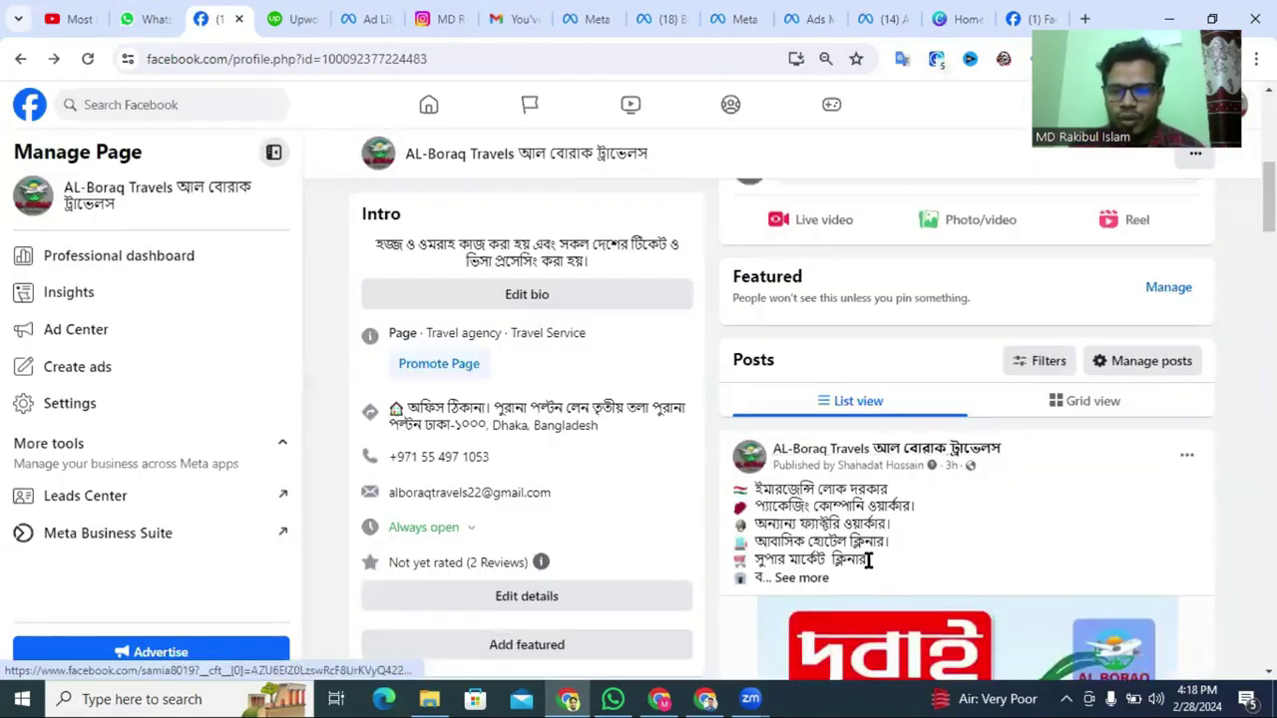
pyautogui.click(806, 578)
pyautogui.scroll(-5, 998, 519)
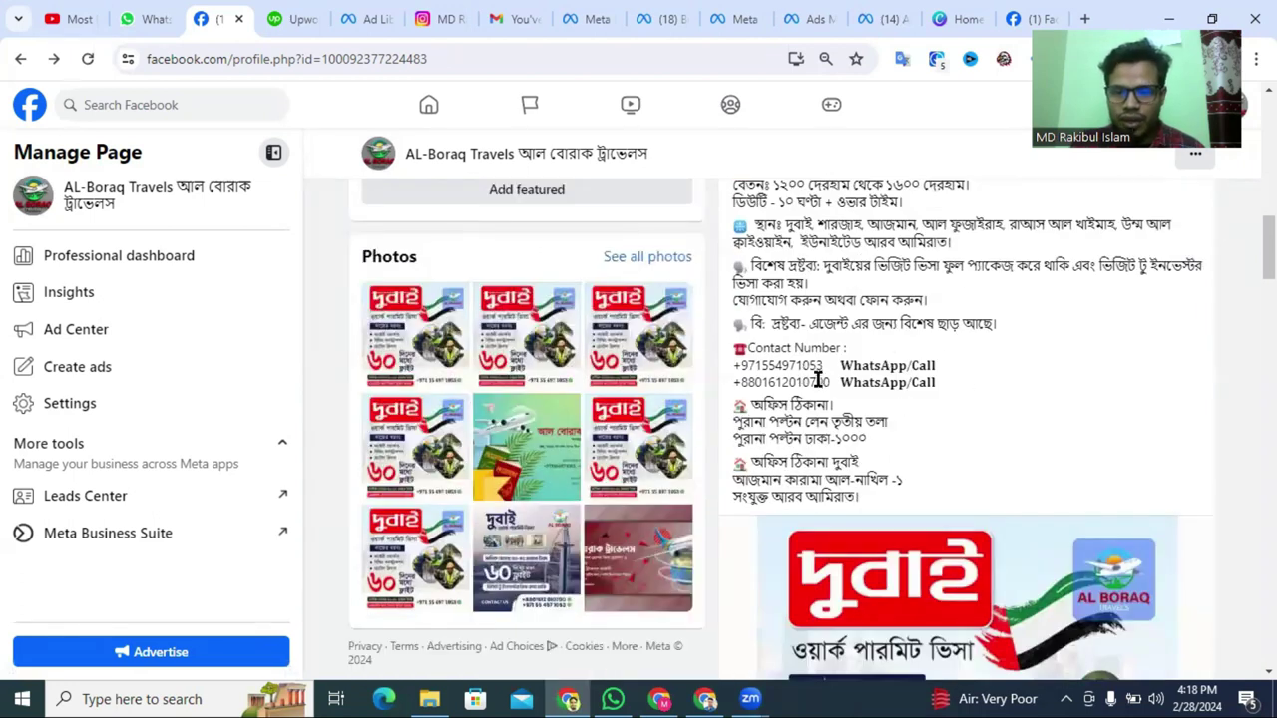
pyautogui.moveTo(944, 383); pyautogui.dragTo(739, 365)
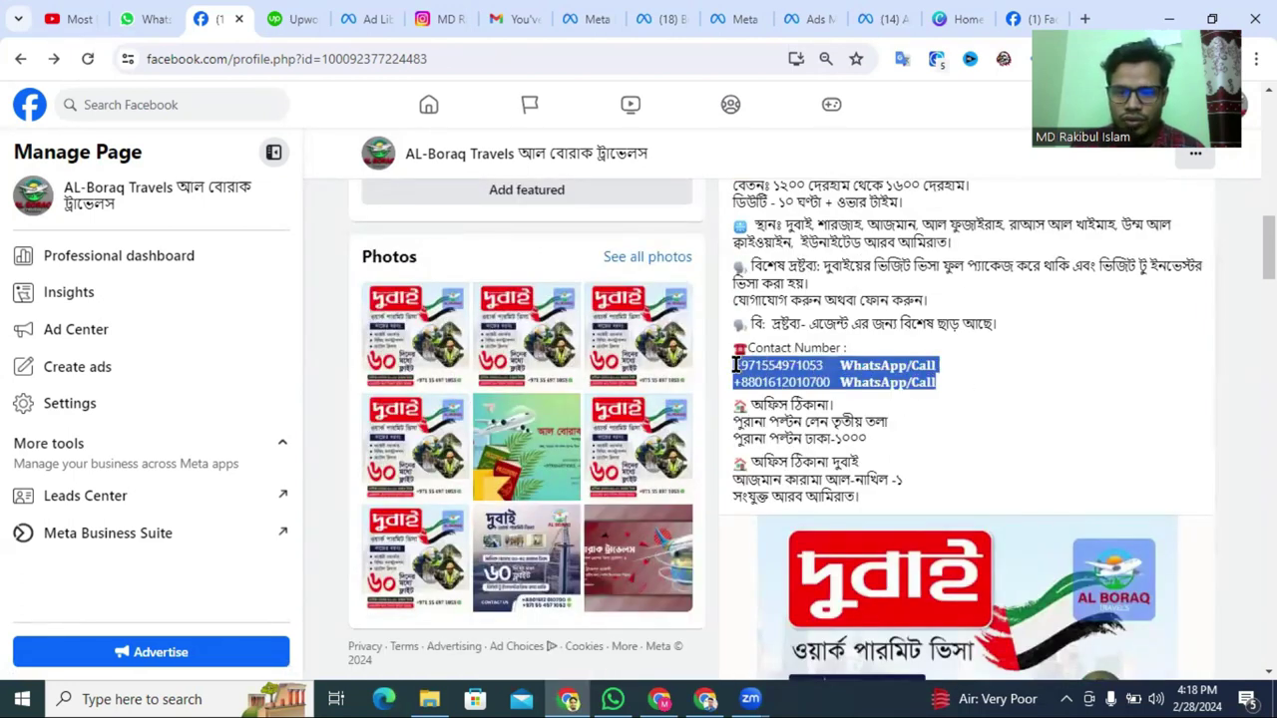
pyautogui.rightClick(802, 367)
pyautogui.click(846, 384)
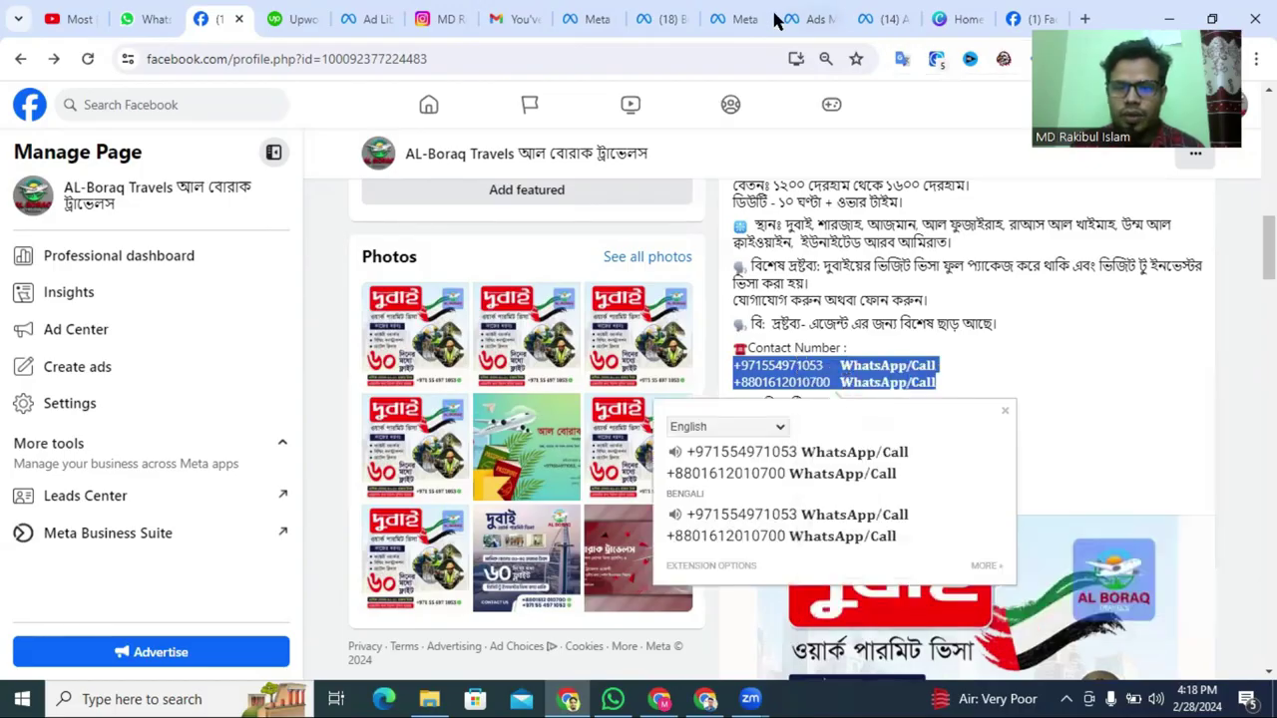
# Return to Ads Manager, paste the copied contact numbers after "Contact Number :" in the greeting, and delete the first number's WhatsApp/Call label.
pyautogui.click(813, 18)
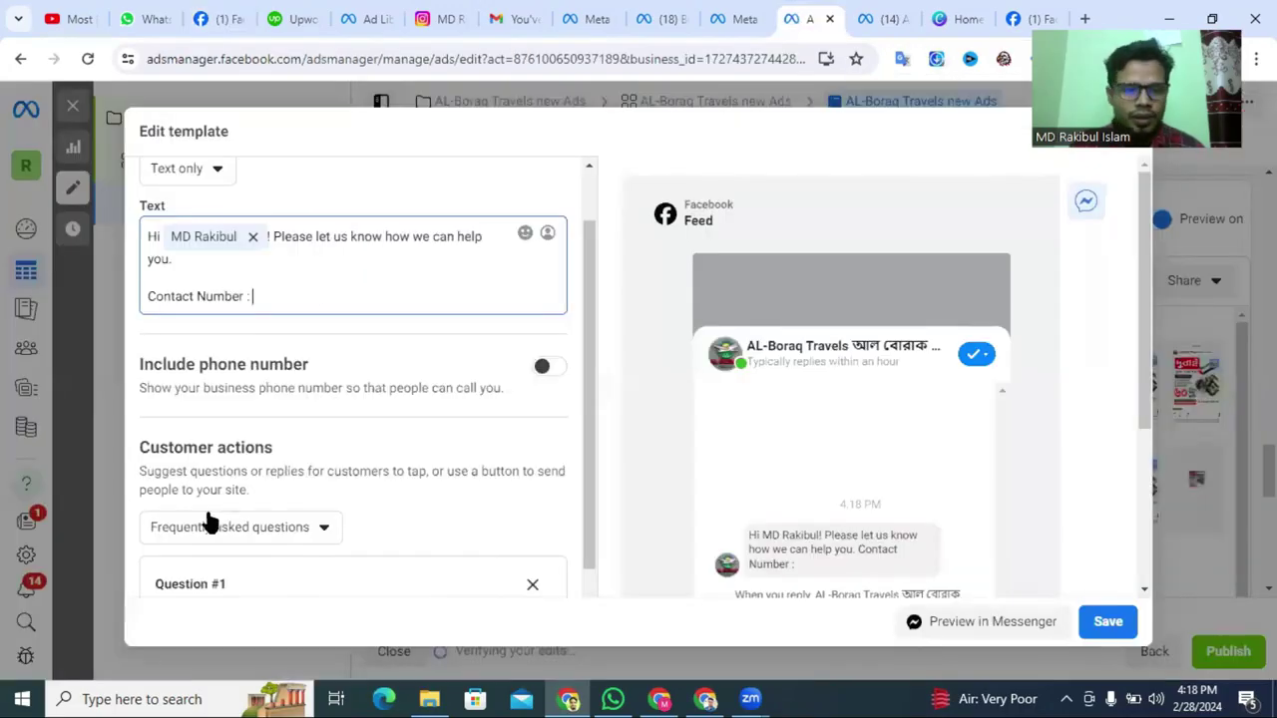
pyautogui.rightClick(281, 293)
pyautogui.click(319, 470)
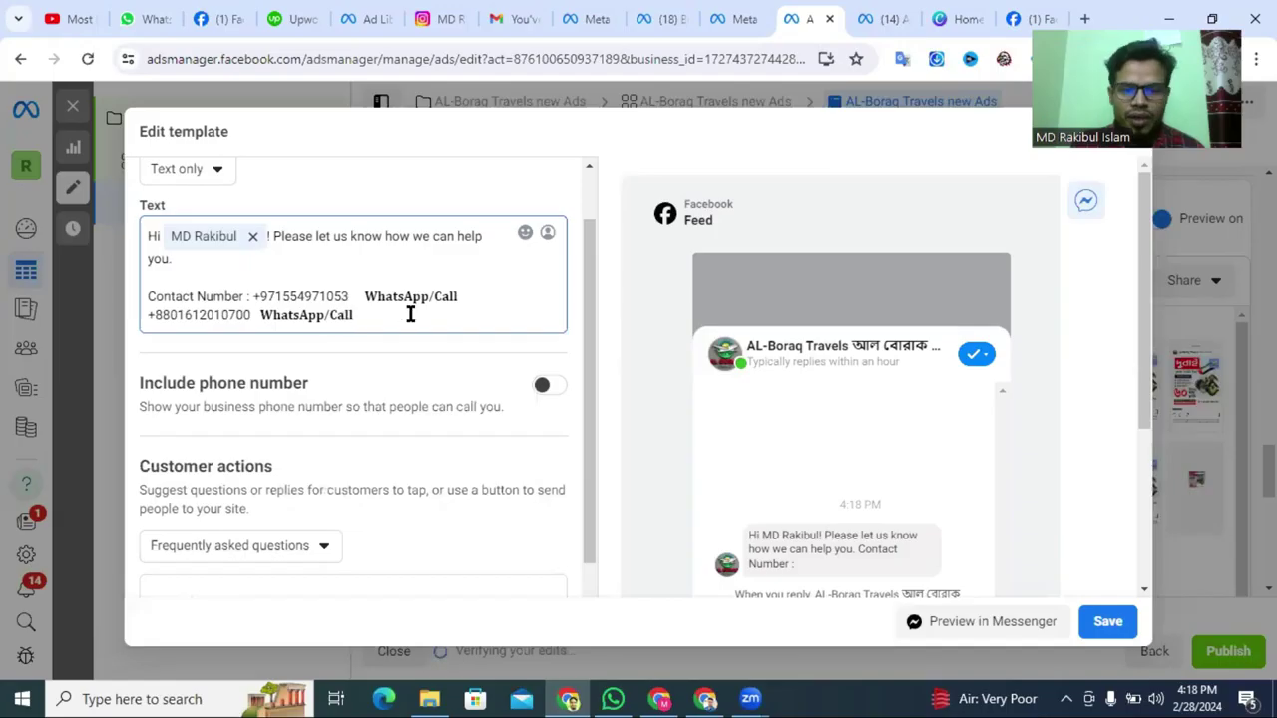
pyautogui.scroll(-1, 818, 434)
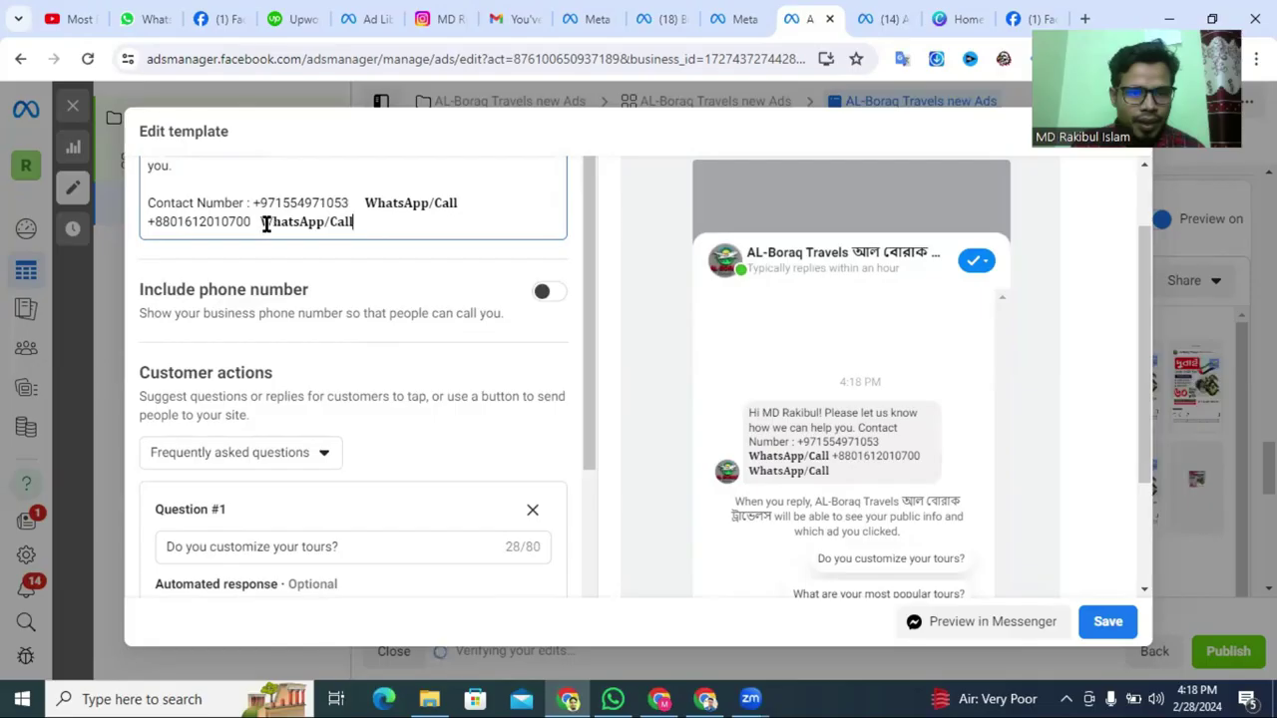
pyautogui.moveTo(257, 222); pyautogui.dragTo(490, 196)
pyautogui.press('BackSpace')
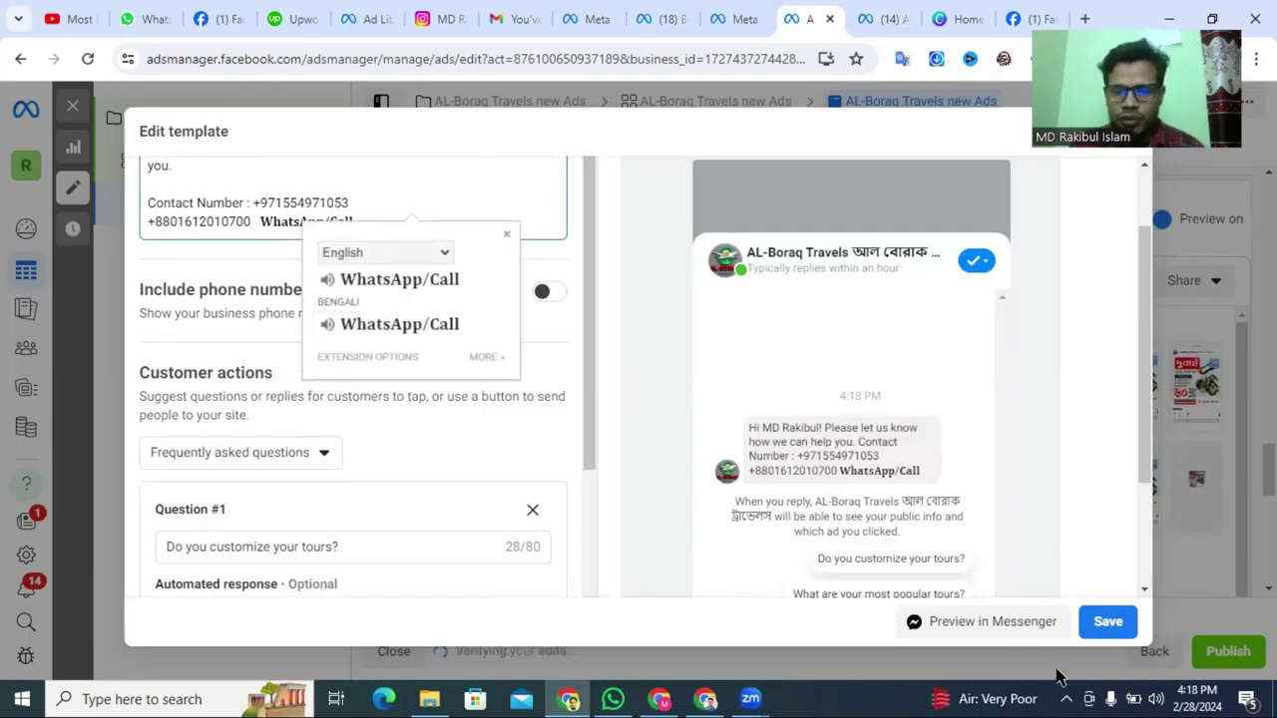
pyautogui.click(480, 183)
# Check the template's suggested questions and save the edited message template under the name Start conversations 02/28/24.
pyautogui.scroll(-2, 379, 362)
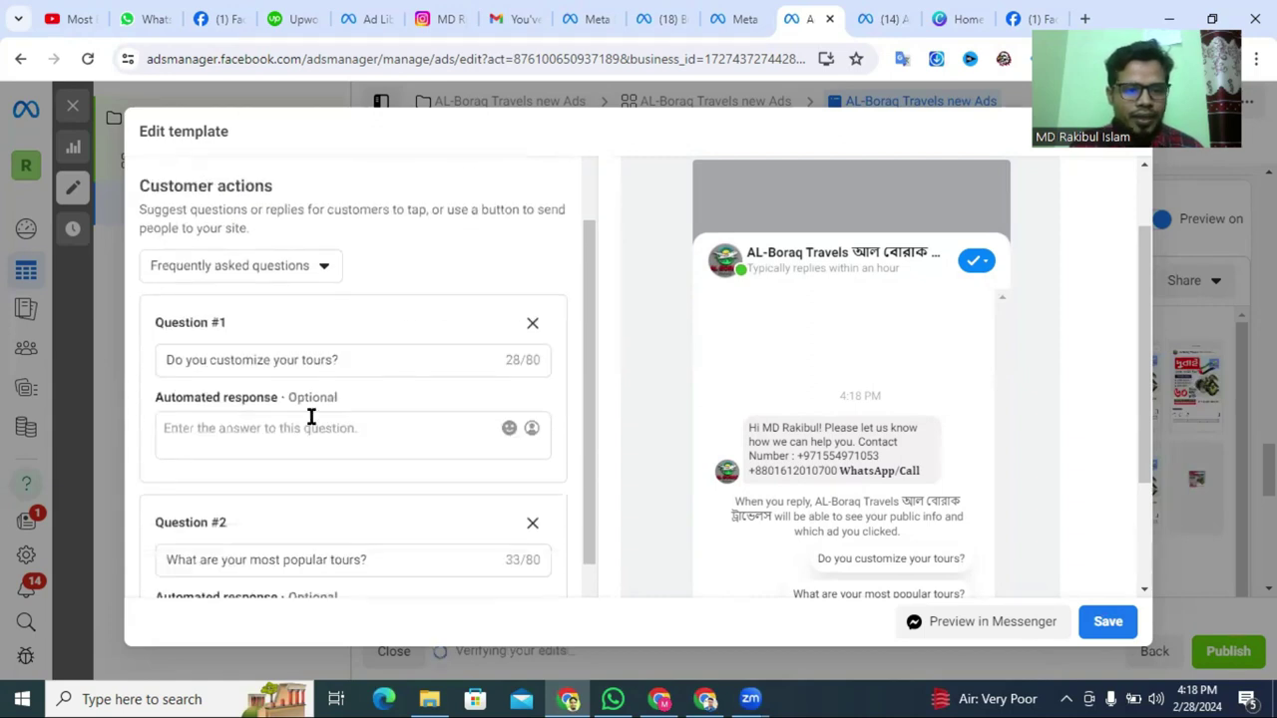
pyautogui.scroll(-4, 203, 493)
pyautogui.scroll(-2, 900, 525)
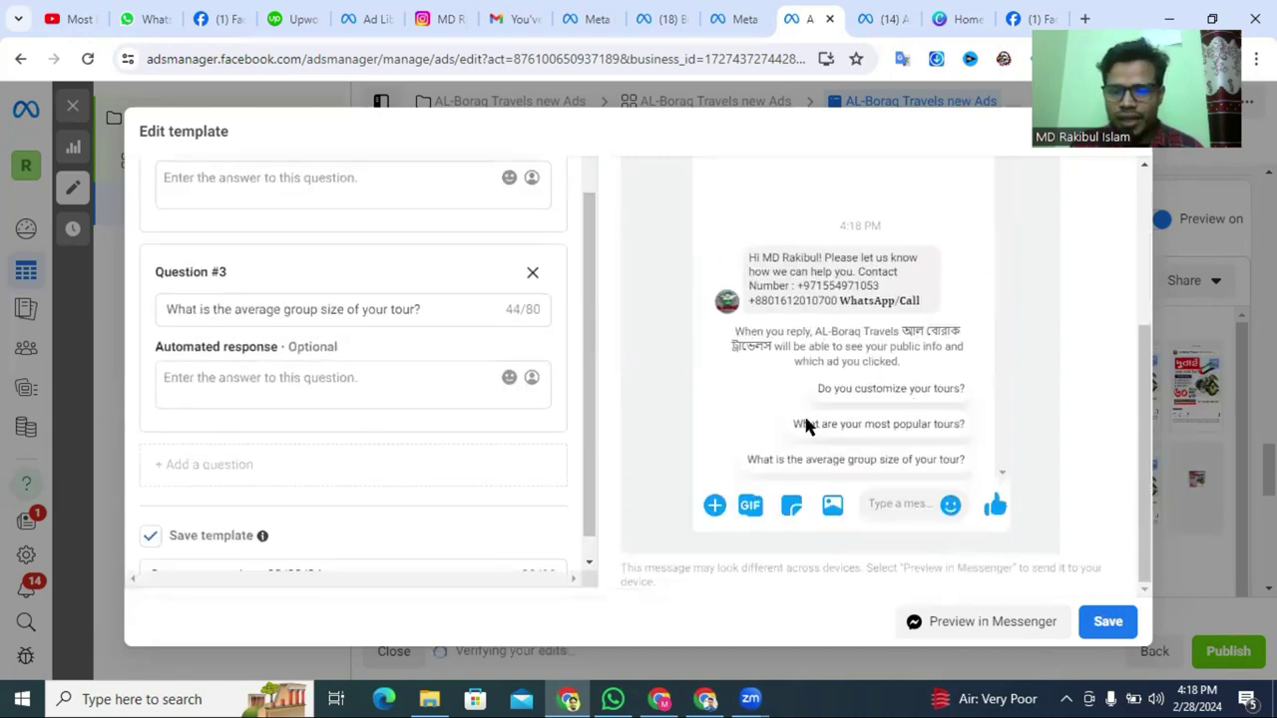
pyautogui.scroll(-1, 299, 467)
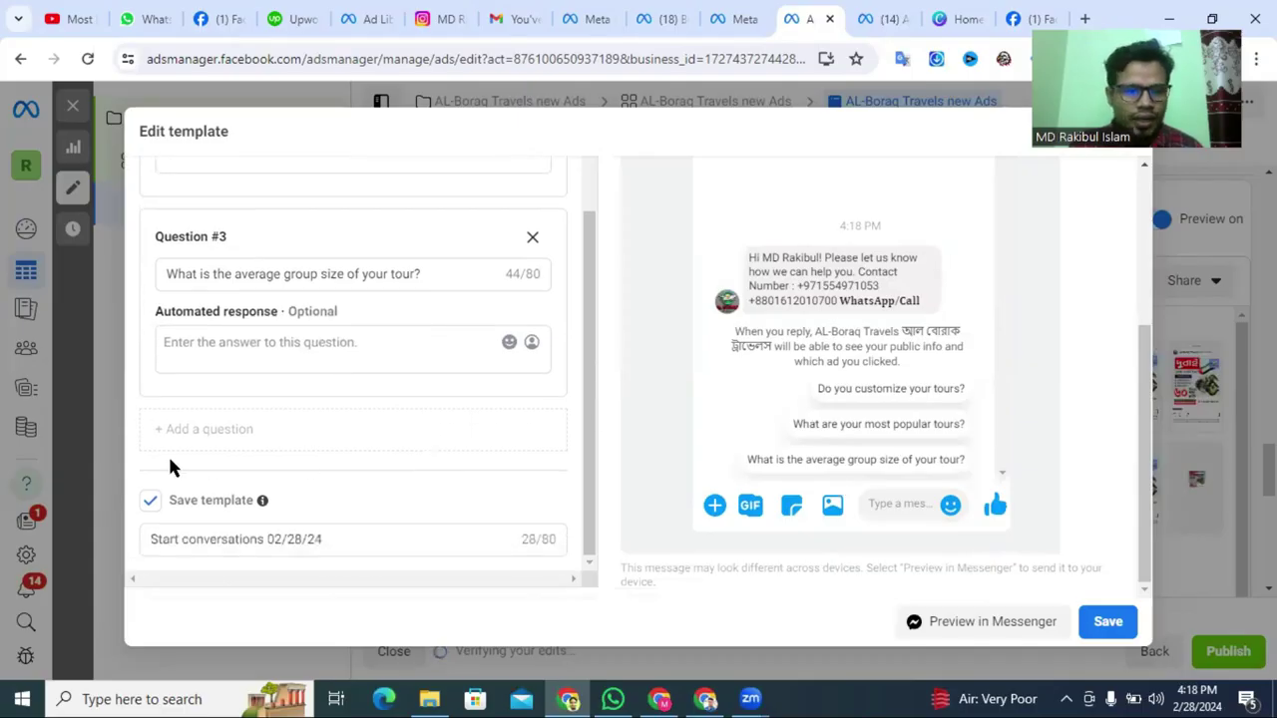
pyautogui.click(1109, 620)
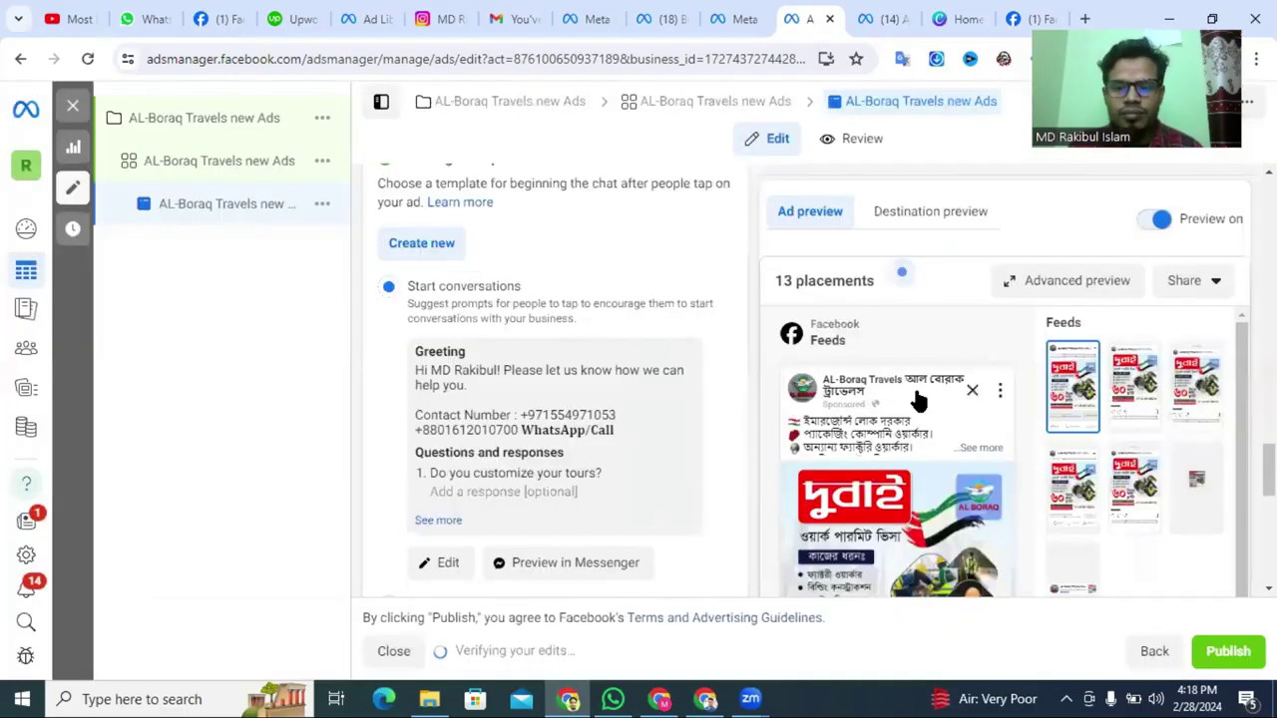
pyautogui.scroll(-2, 570, 387)
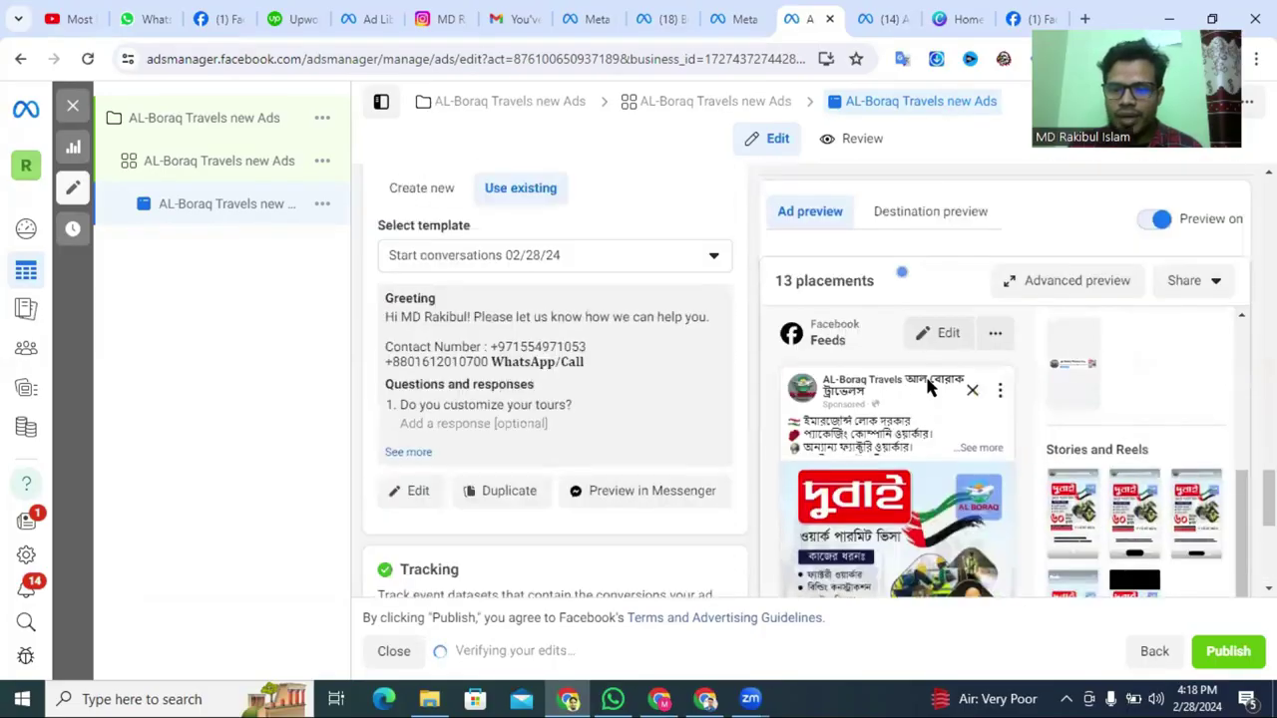
# Review the ad's name and identity settings, and the campaign-level name, special ad categories and campaign details.
pyautogui.scroll(10, 518, 370)
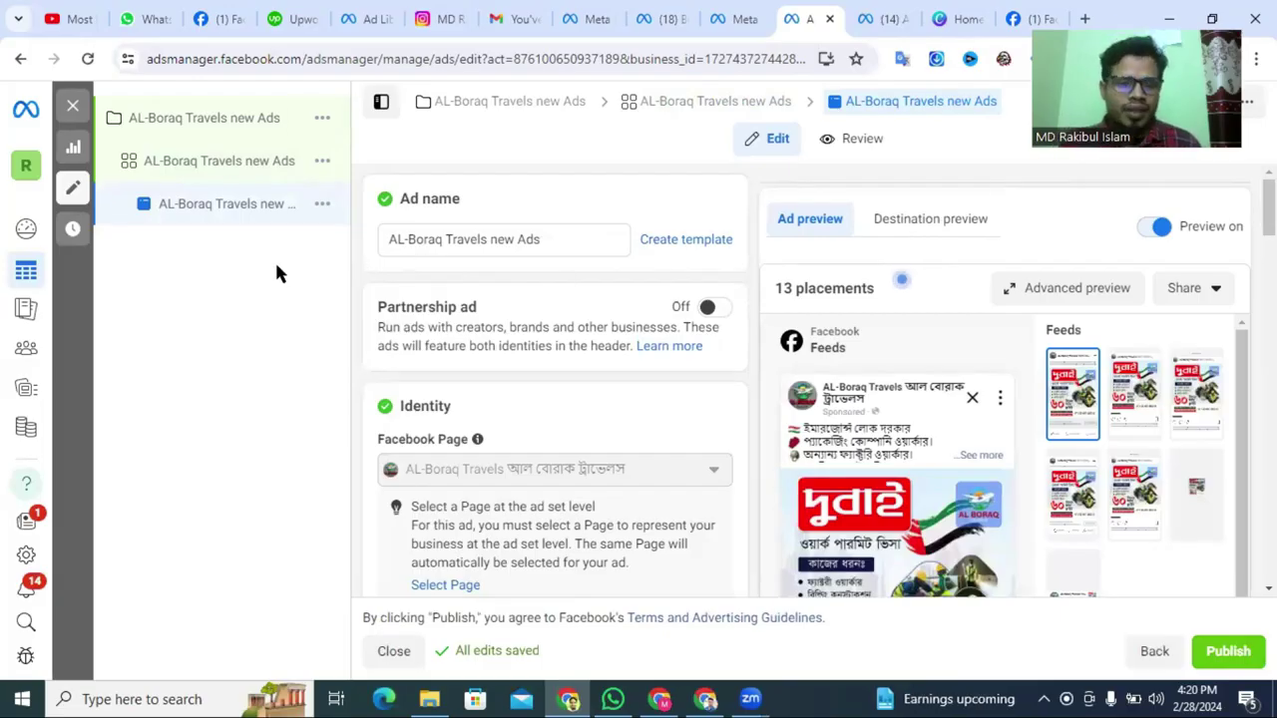
pyautogui.scroll(-6, 927, 480)
pyautogui.scroll(6, 948, 432)
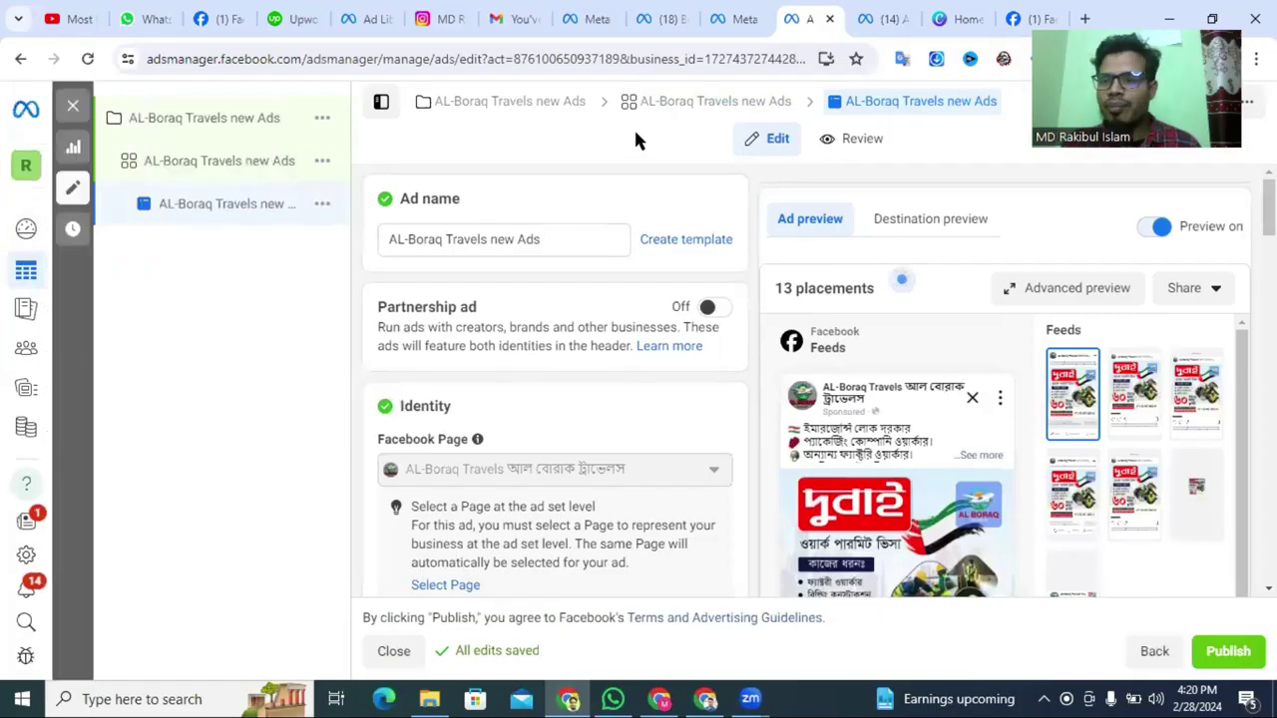
pyautogui.click(229, 117)
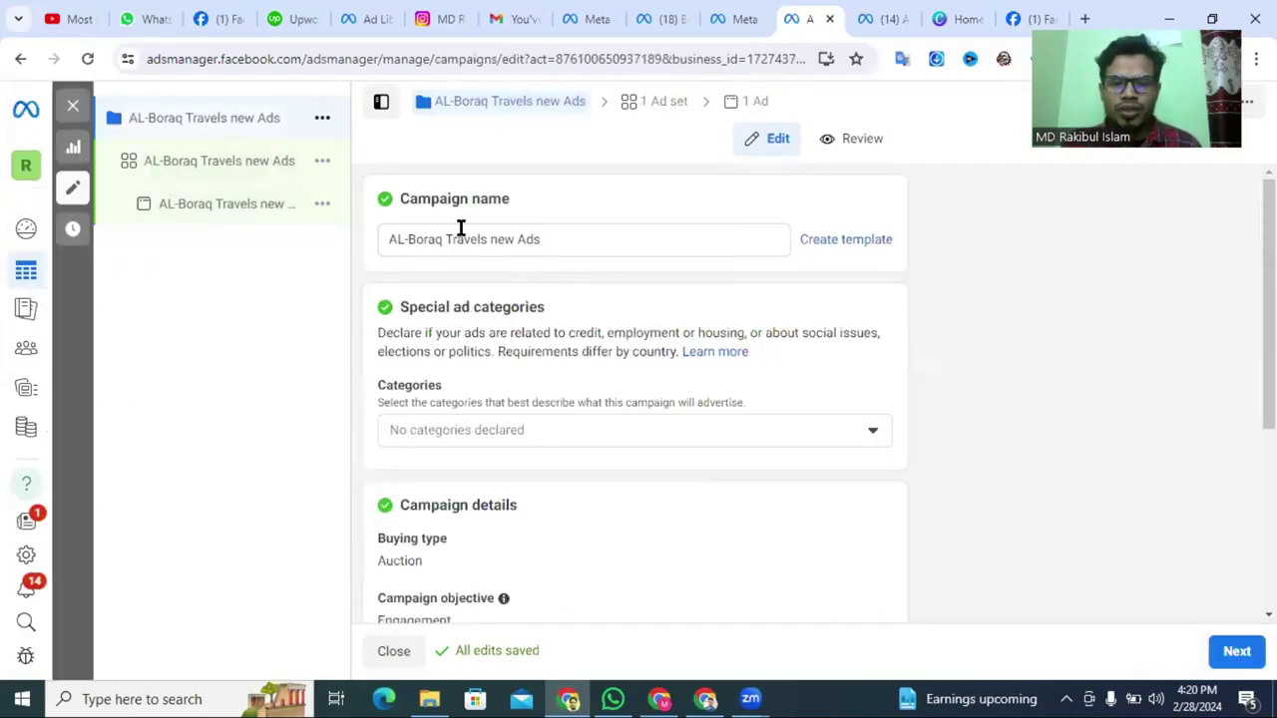
pyautogui.scroll(-3, 583, 401)
pyautogui.scroll(3, 583, 341)
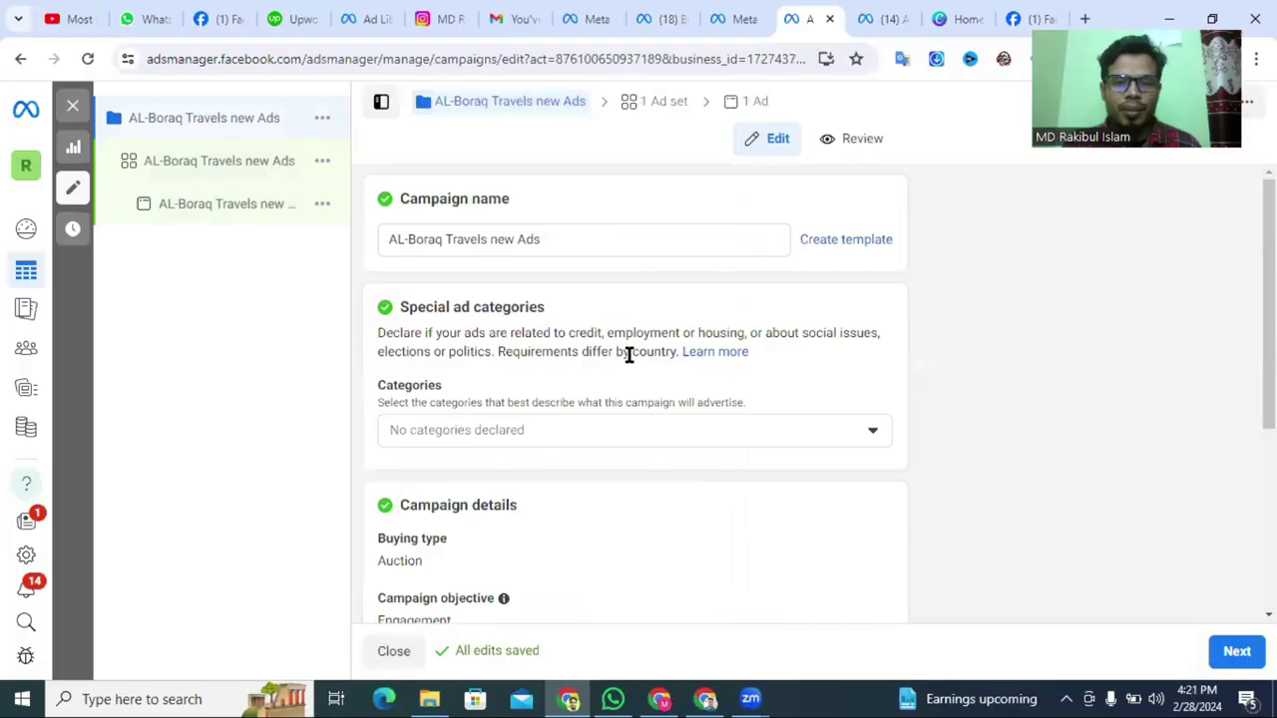
pyautogui.scroll(-3, 628, 356)
# Continue to the ad set and review its ad type, Facebook Page, messaging apps, performance goal, budget and schedule.
pyautogui.click(1237, 652)
pyautogui.scroll(-2, 538, 374)
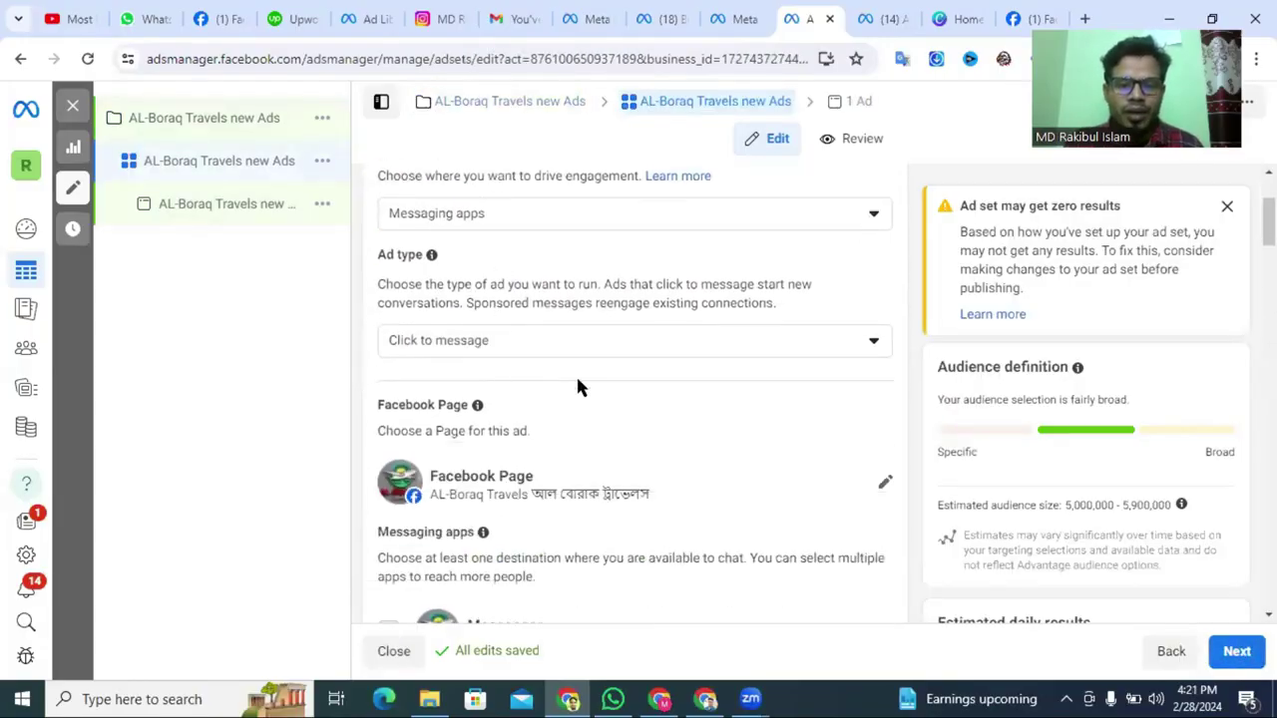
pyautogui.scroll(-2, 521, 476)
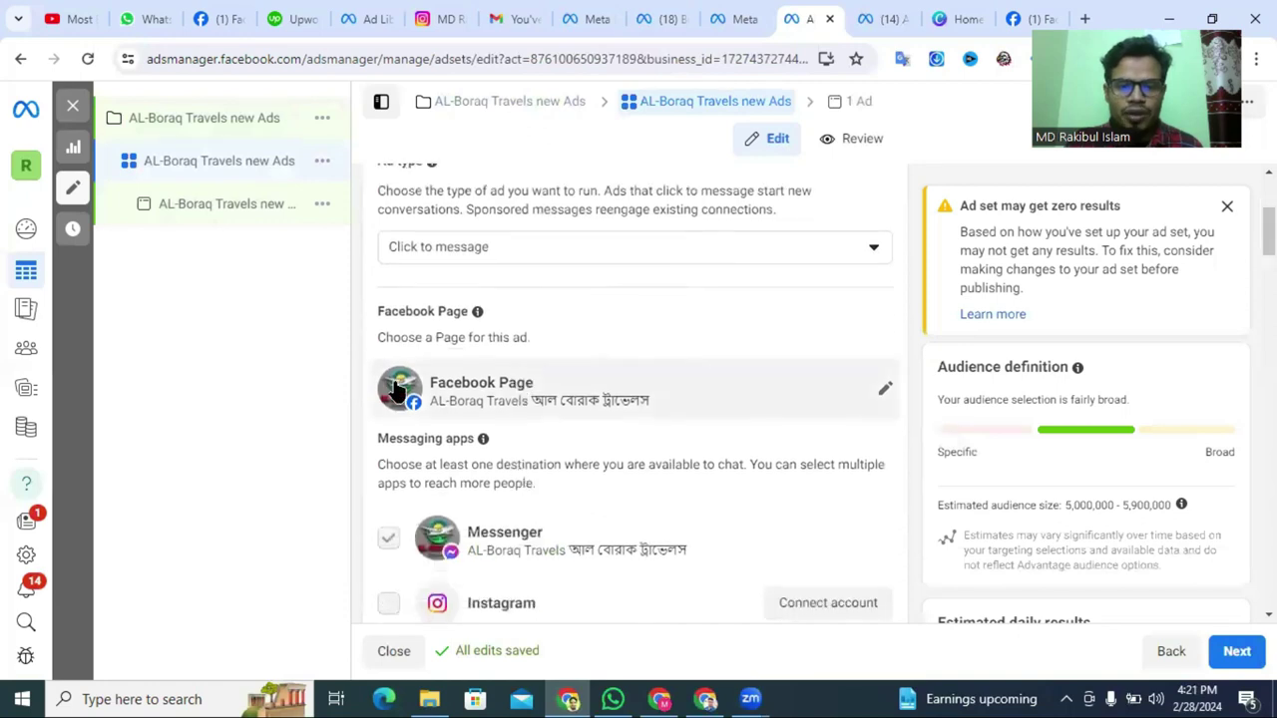
pyautogui.scroll(-1, 653, 451)
pyautogui.scroll(-3, 646, 417)
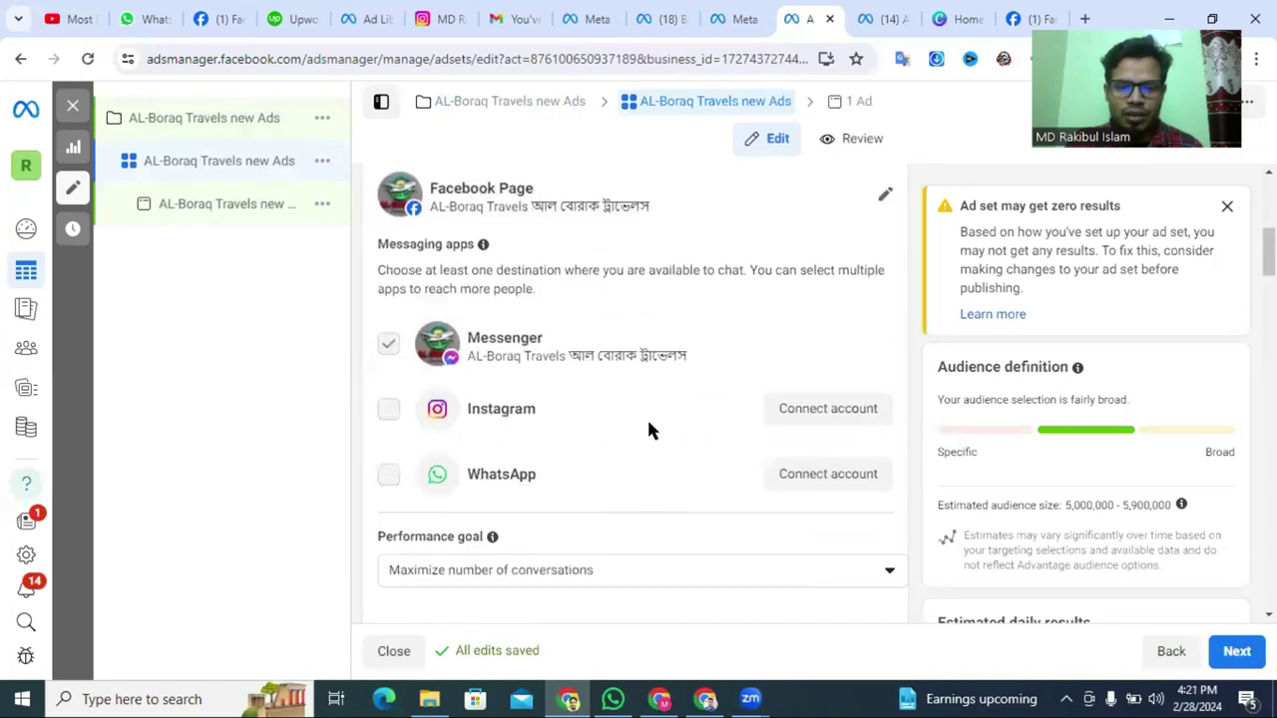
pyautogui.scroll(-3, 649, 425)
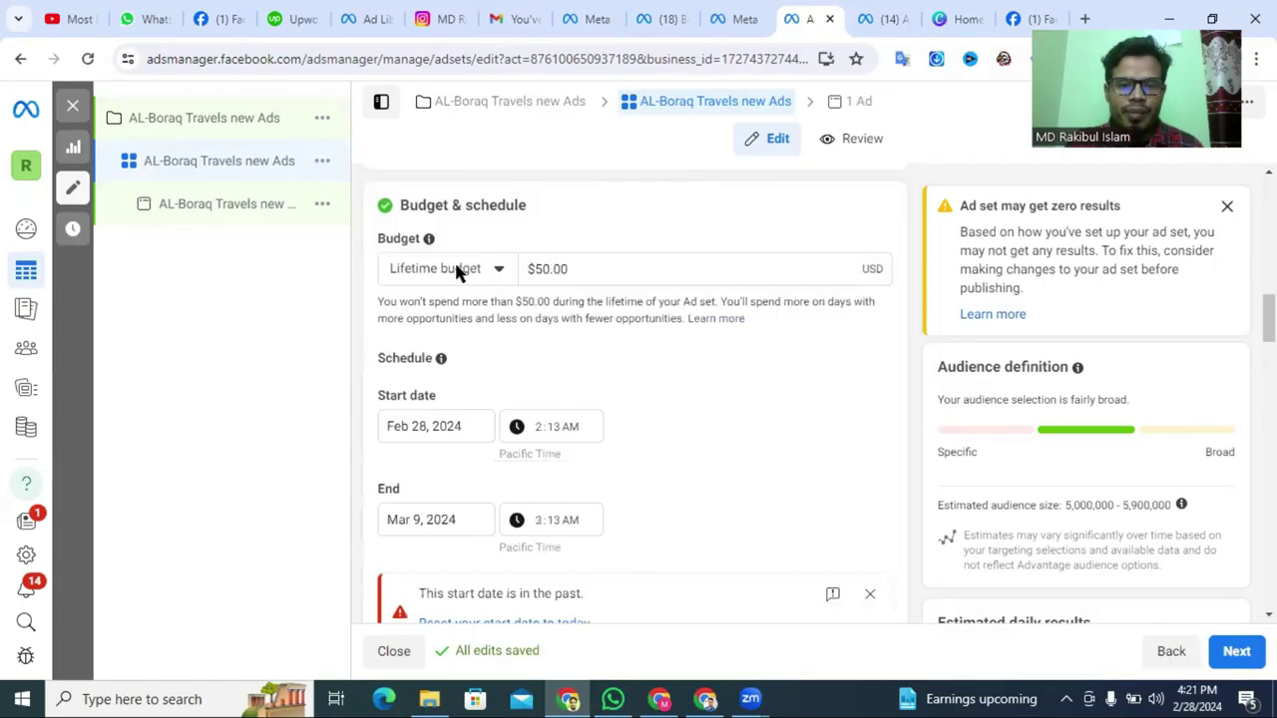
pyautogui.scroll(-1, 565, 409)
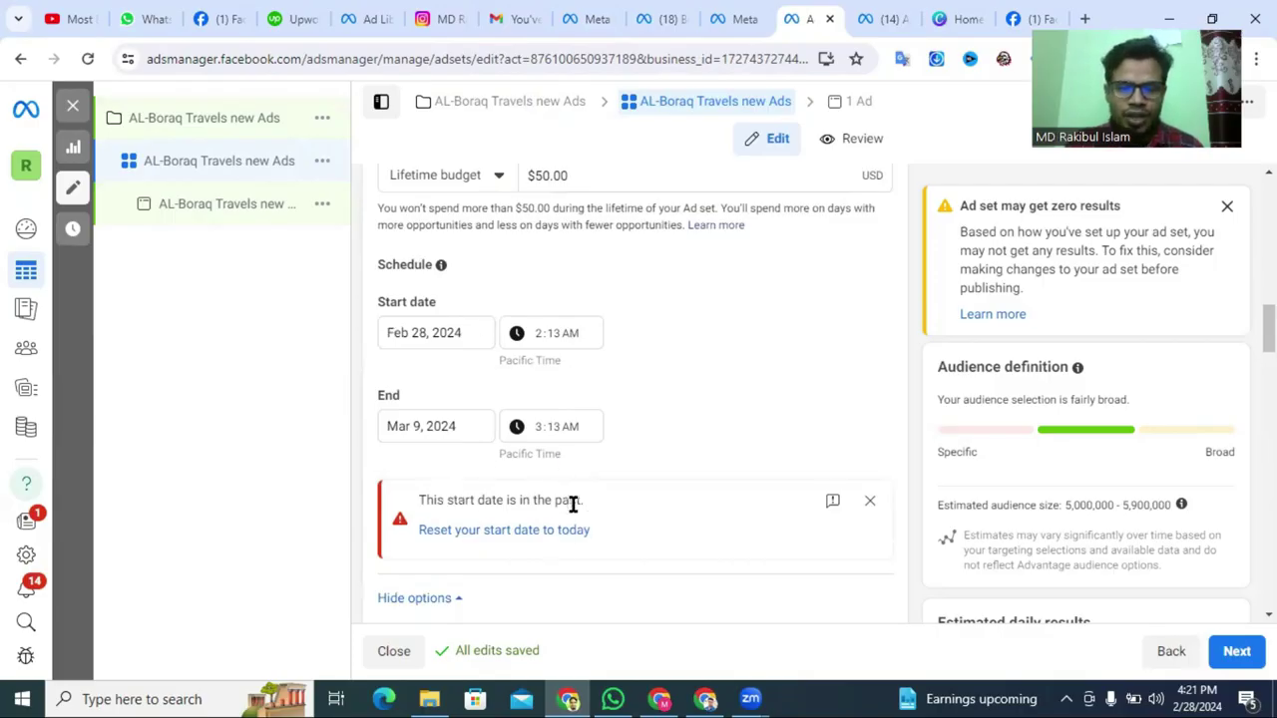
# Set the start time in the ad set's schedule to 2:20 AM.
pyautogui.click(555, 335)
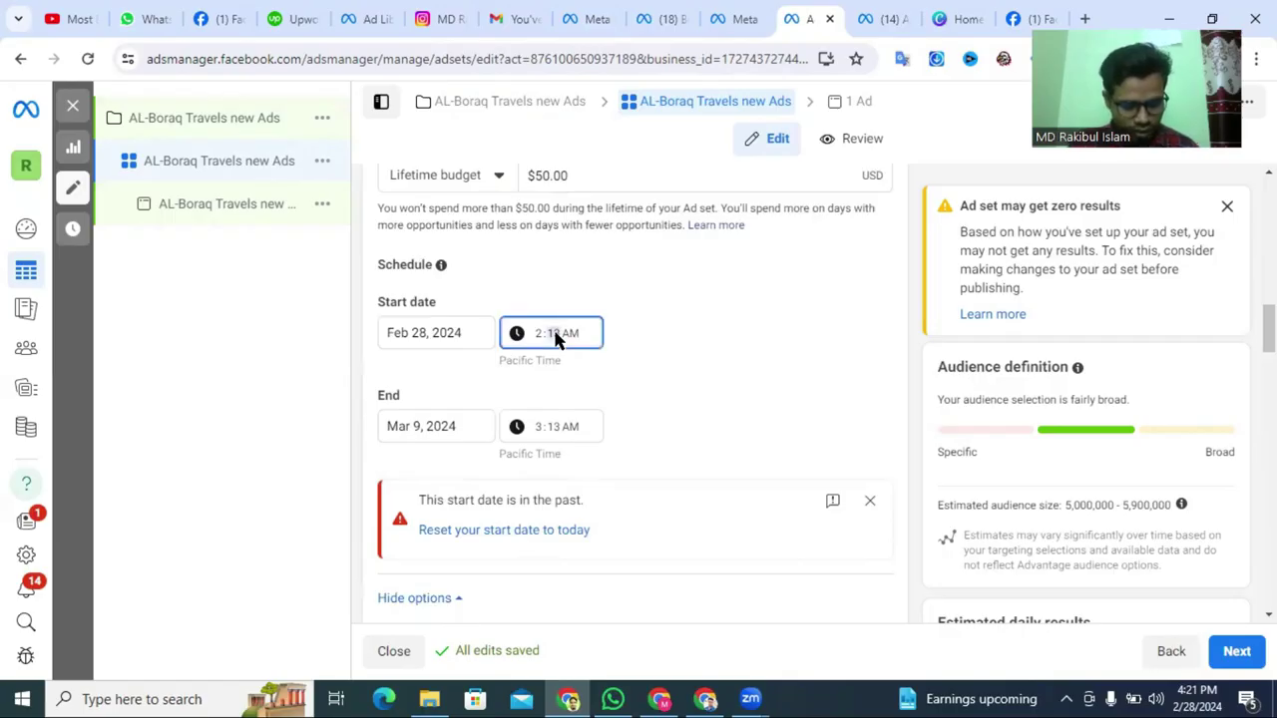
pyautogui.write('20')
pyautogui.click(716, 345)
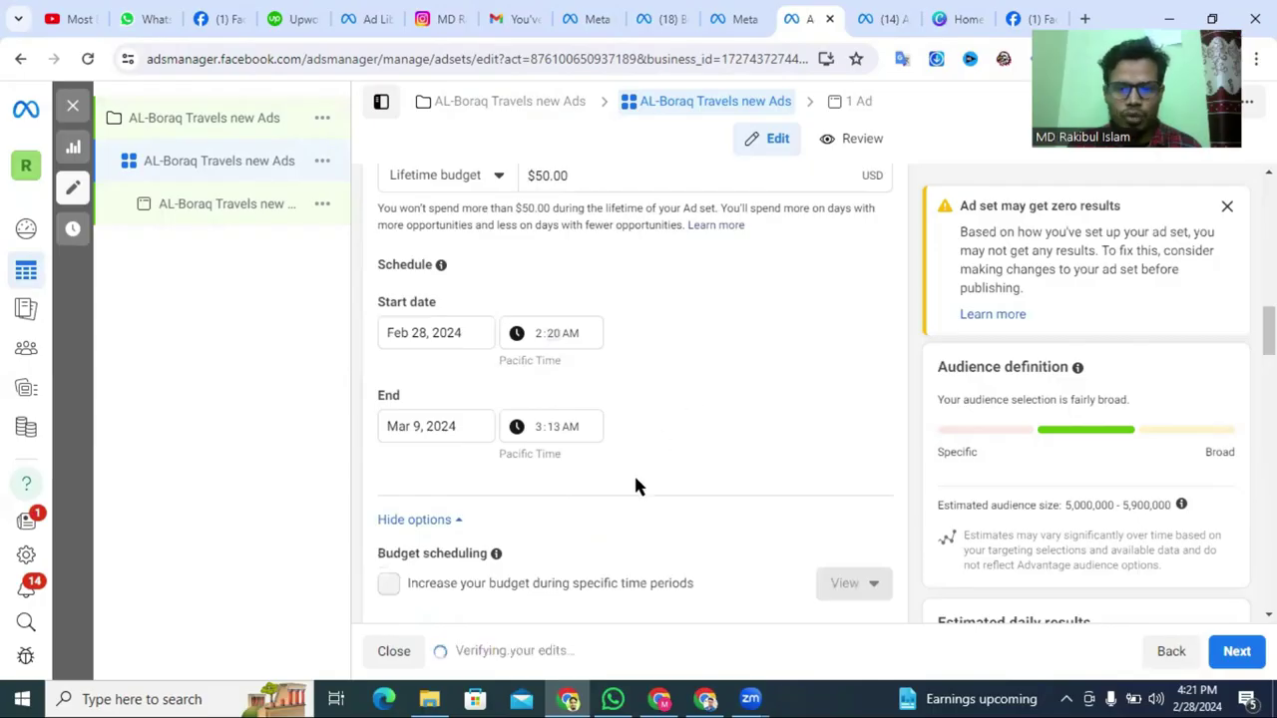
# Review the ad set's saved audience and its manual placements.
pyautogui.scroll(-3, 635, 484)
pyautogui.scroll(-4, 479, 485)
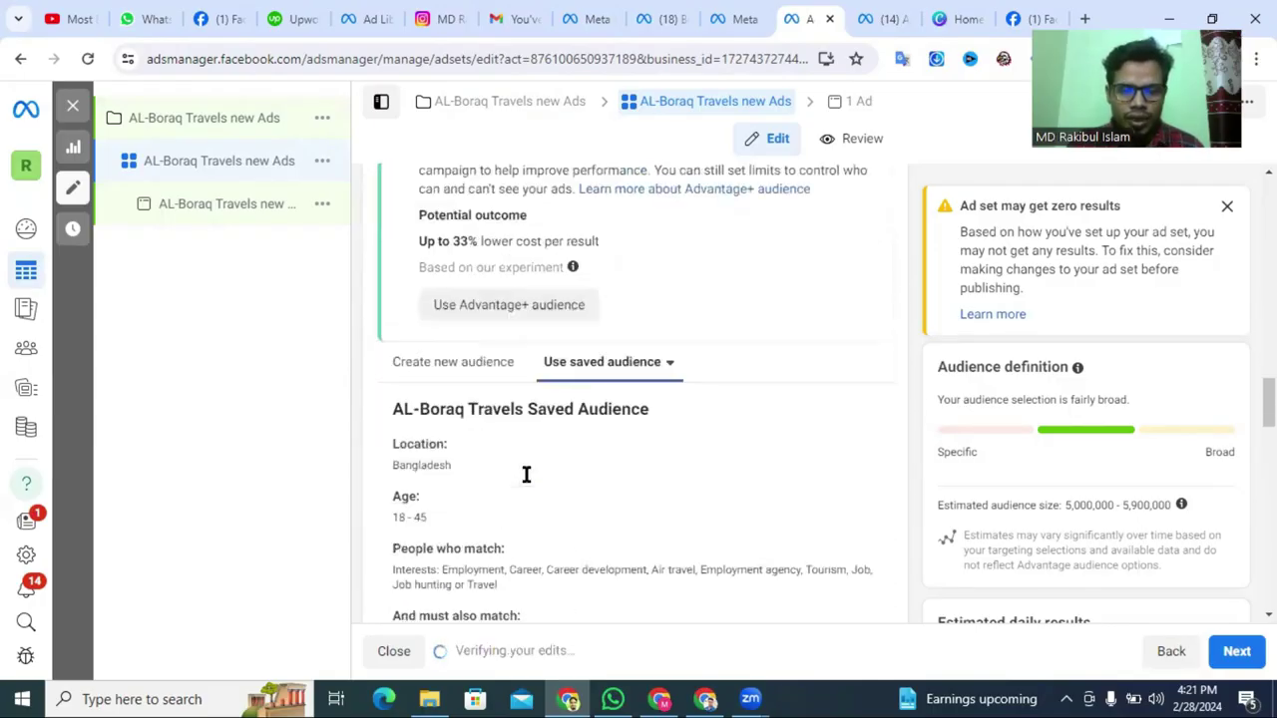
pyautogui.scroll(-6, 447, 401)
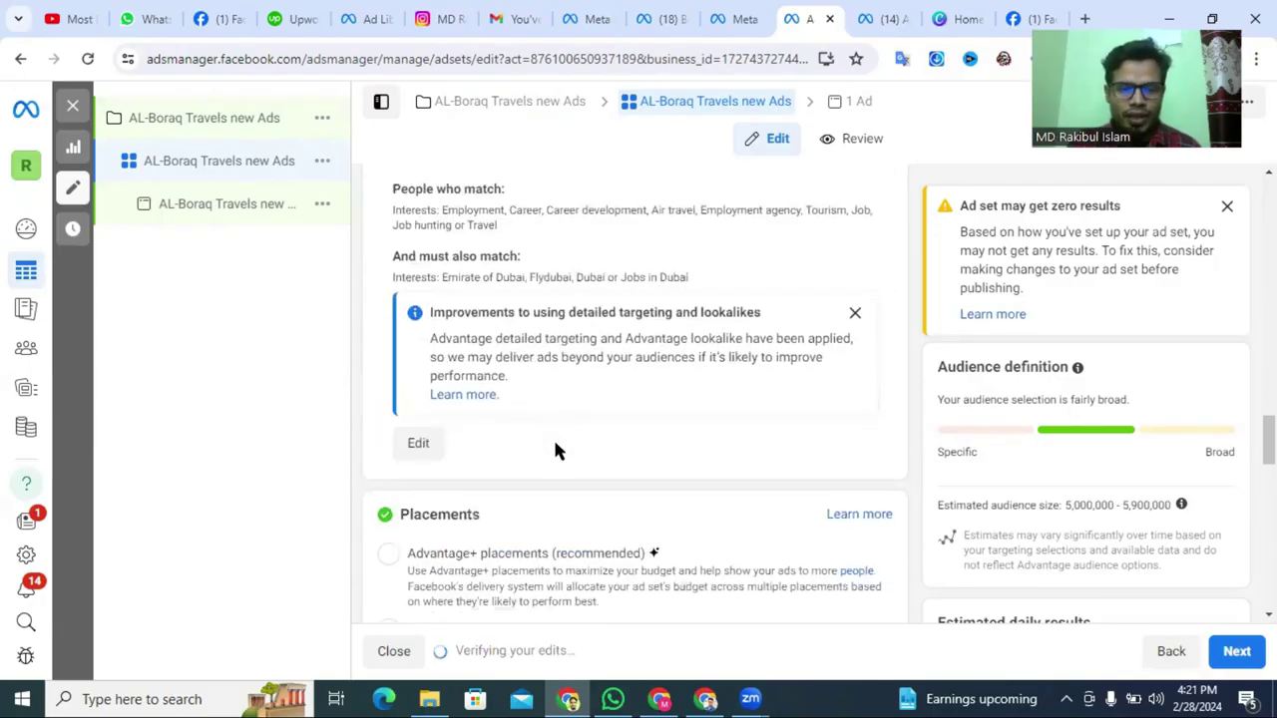
pyautogui.scroll(-5, 549, 449)
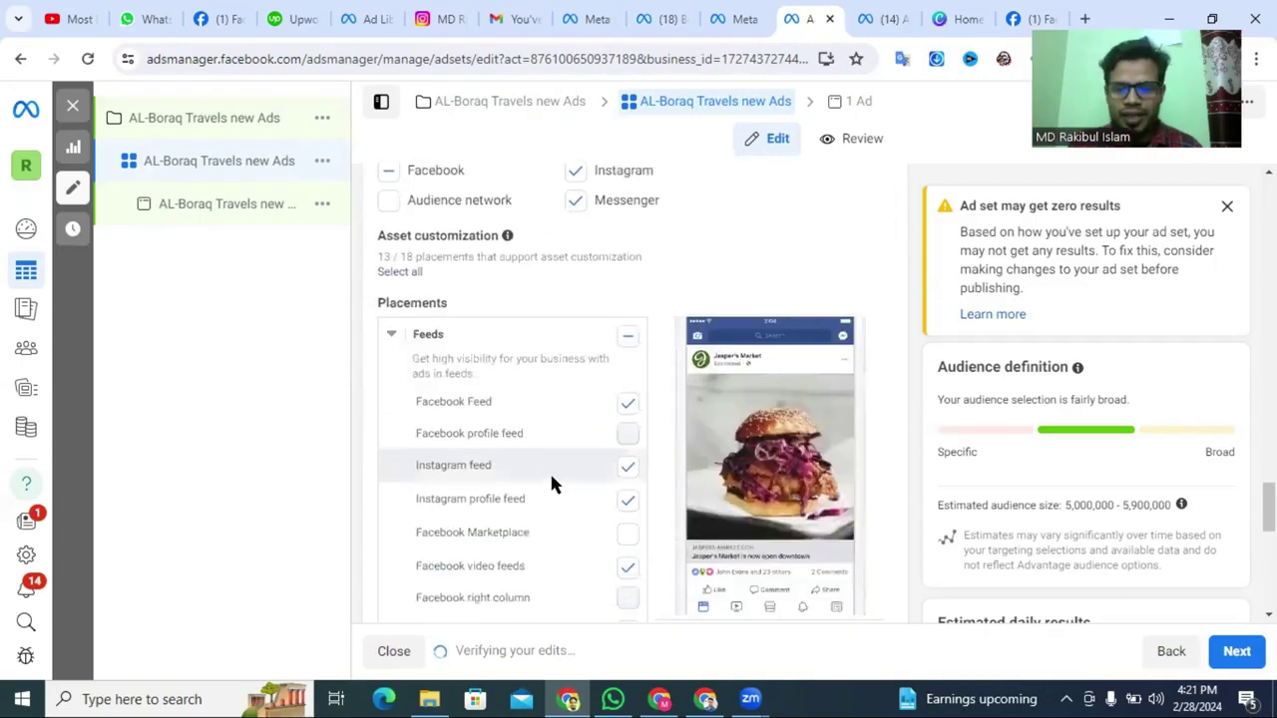
# Continue to the ad level and review the ad setup, creative, primary text, message template and tracking sections.
pyautogui.click(1239, 654)
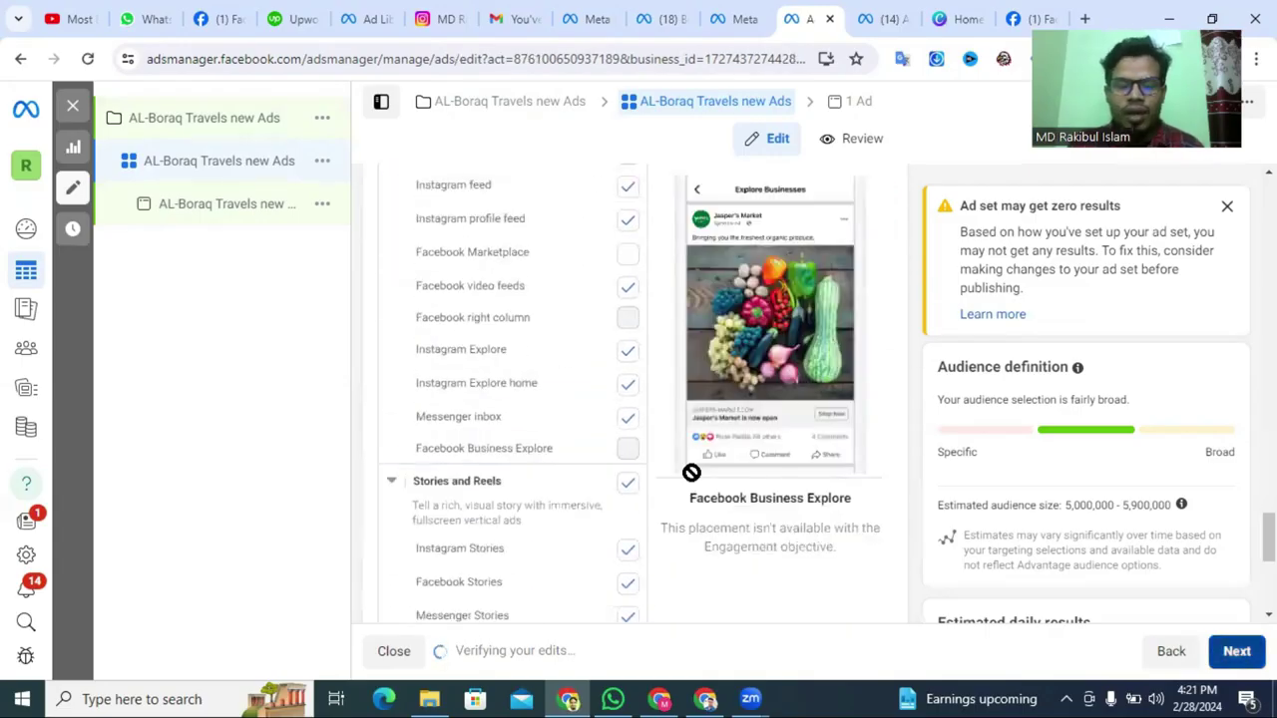
pyautogui.scroll(-3, 436, 448)
pyautogui.scroll(-3, 578, 428)
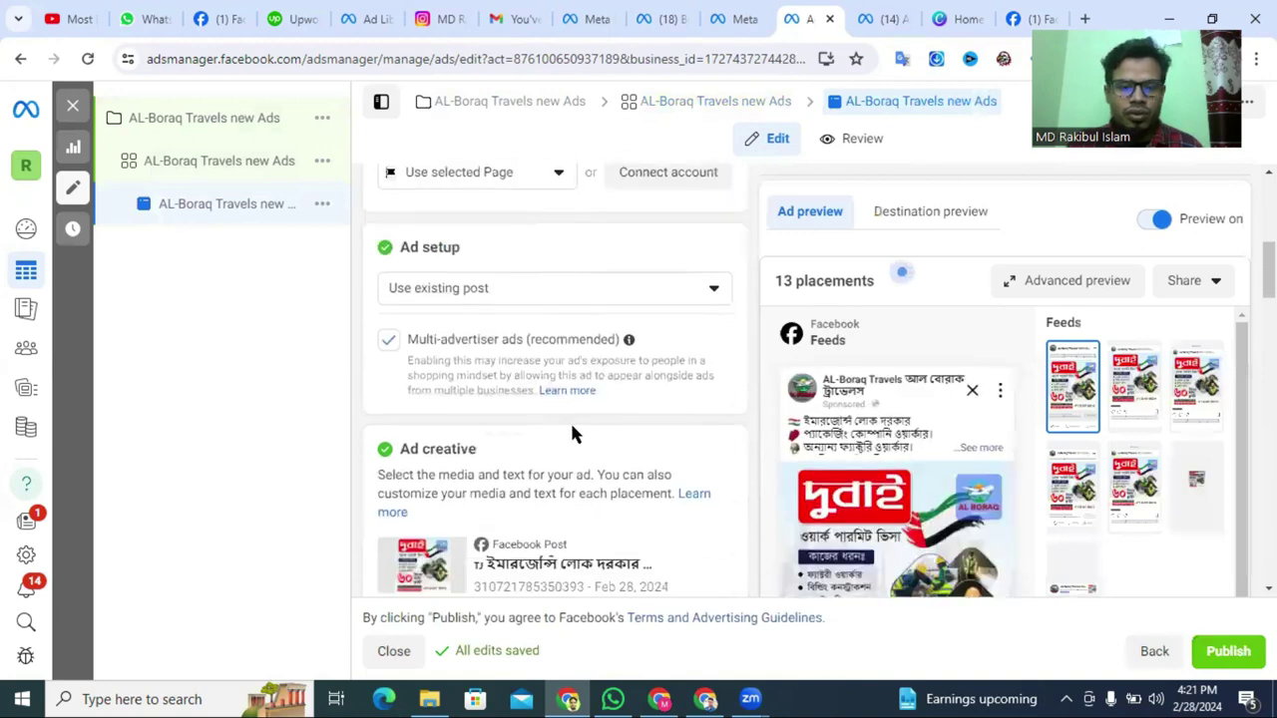
pyautogui.scroll(-12, 484, 424)
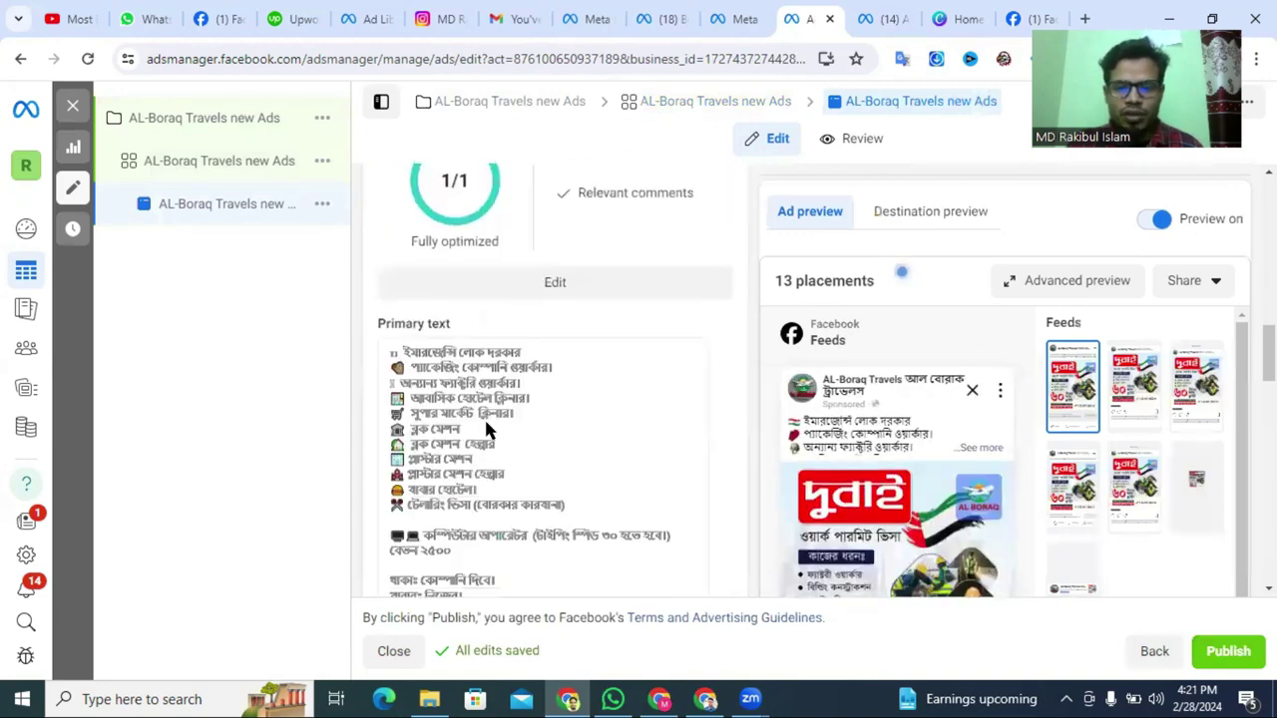
pyautogui.scroll(-7, 959, 476)
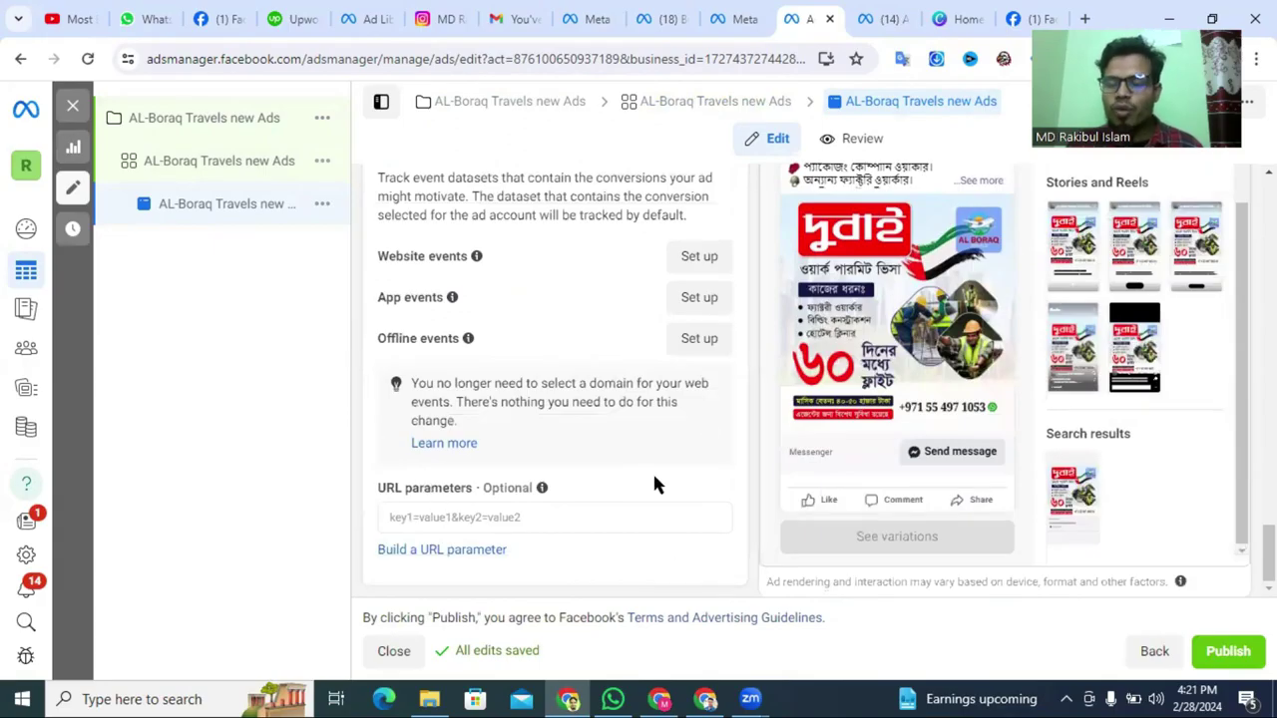
pyautogui.scroll(2, 653, 483)
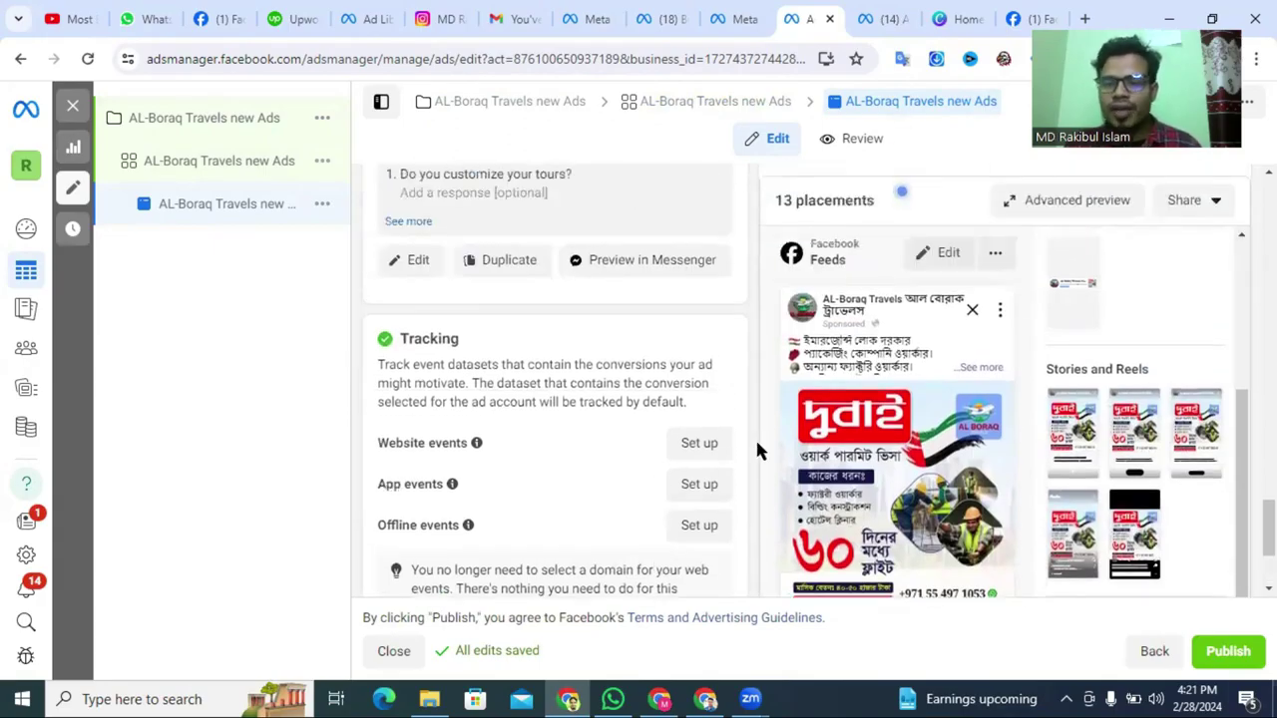
pyautogui.scroll(-2, 755, 444)
# Publish the AL-Boraq Travels new Ads campaign together with its ad set and ad.
pyautogui.click(1228, 650)
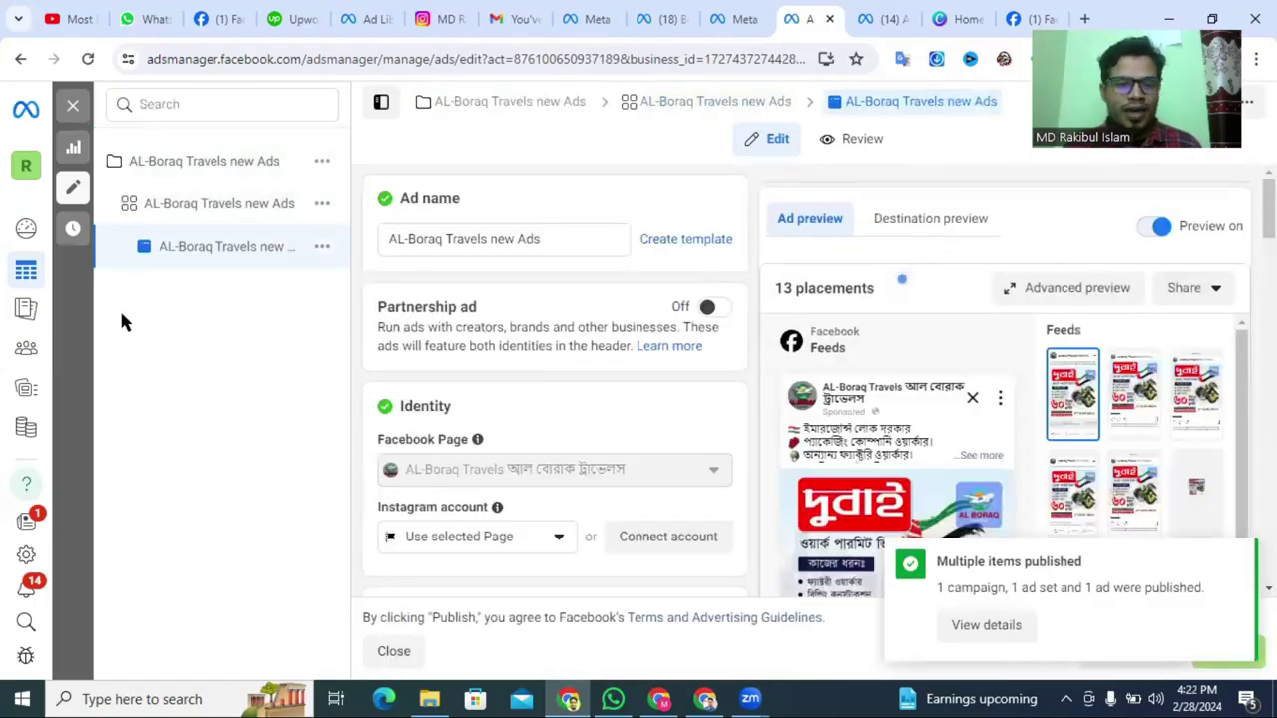
pyautogui.scroll(-2, 471, 383)
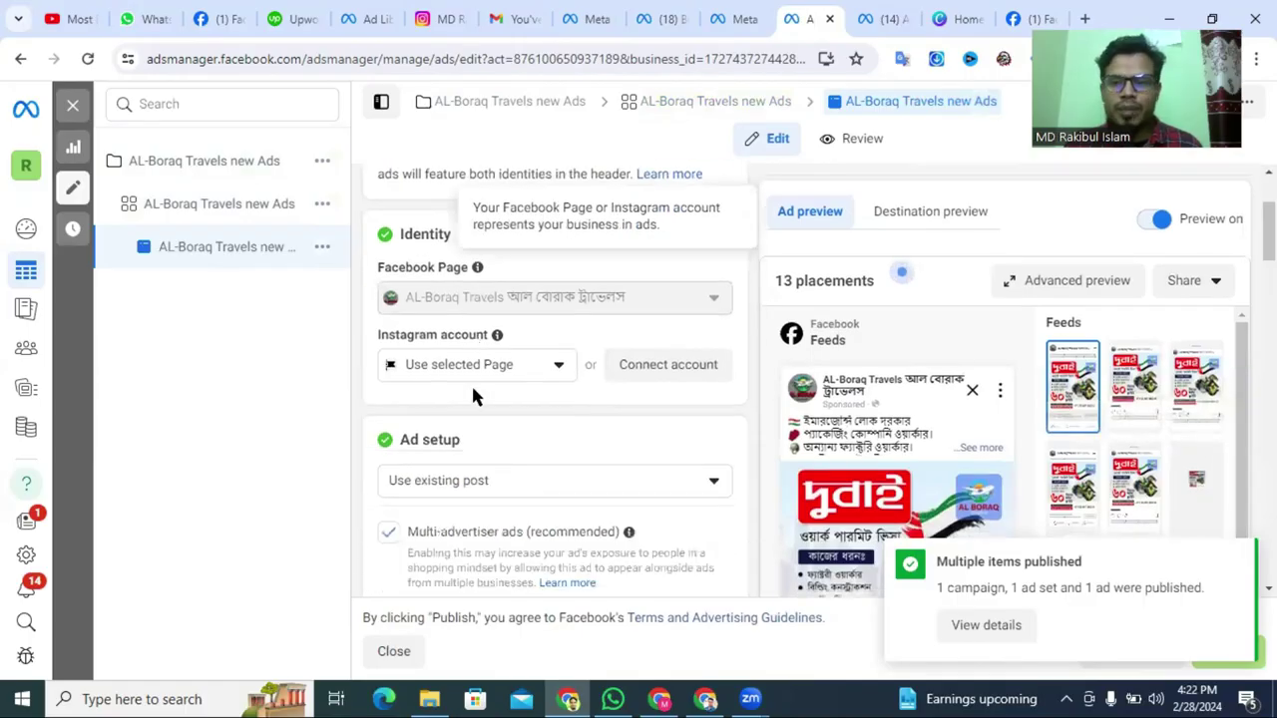
pyautogui.scroll(2, 471, 383)
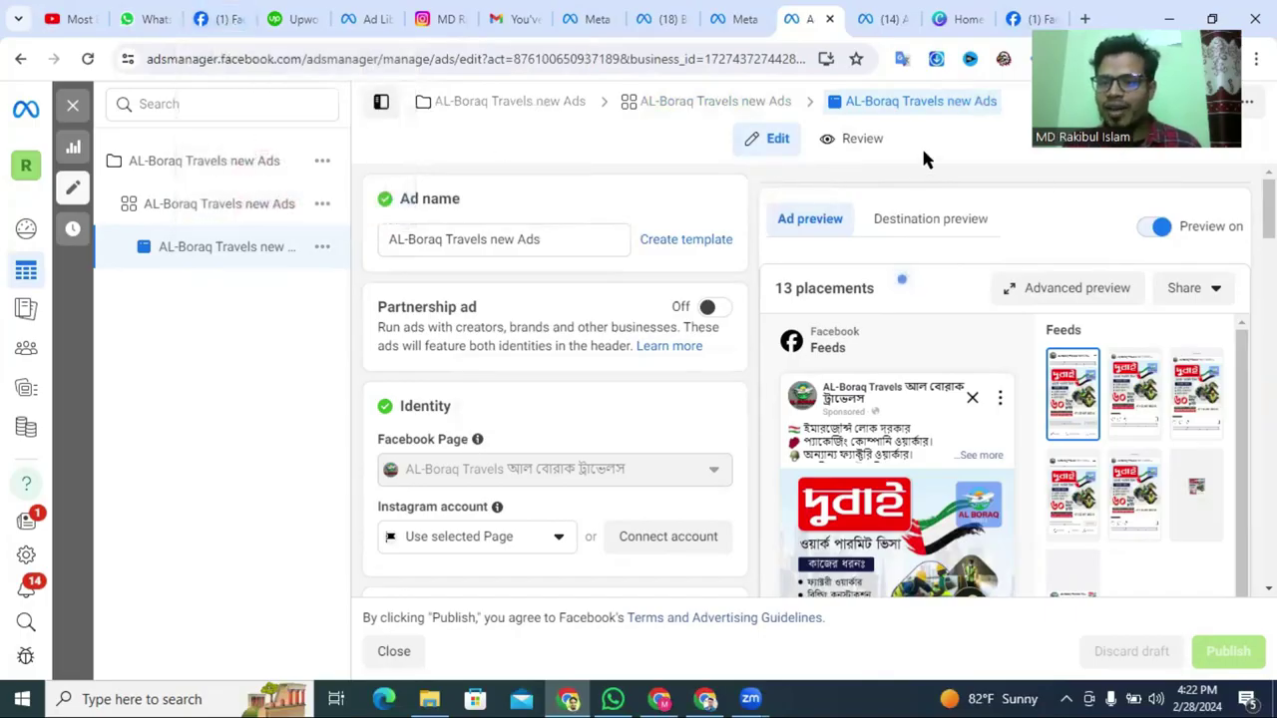
# Switch to the Rakib Ads Agency Facebook Page and look through its cover, page name, intro and posts.
pyautogui.click(1038, 19)
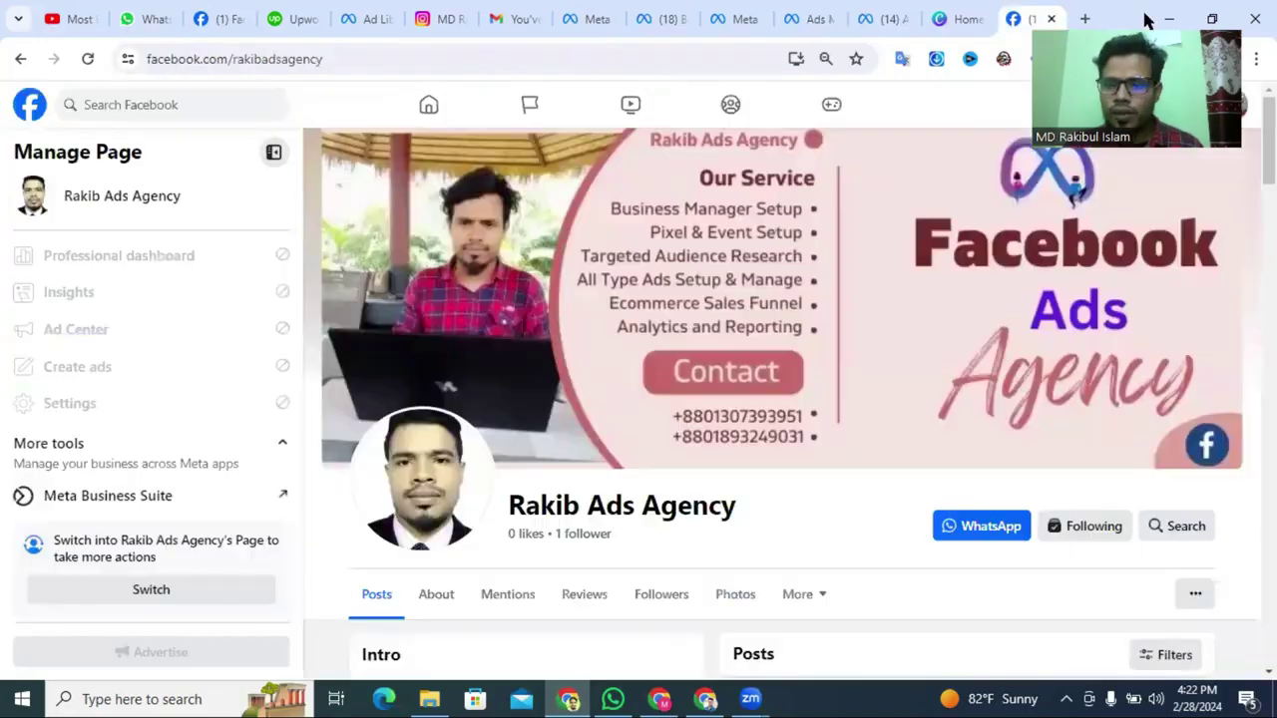
pyautogui.scroll(-3, 710, 491)
pyautogui.scroll(3, 468, 159)
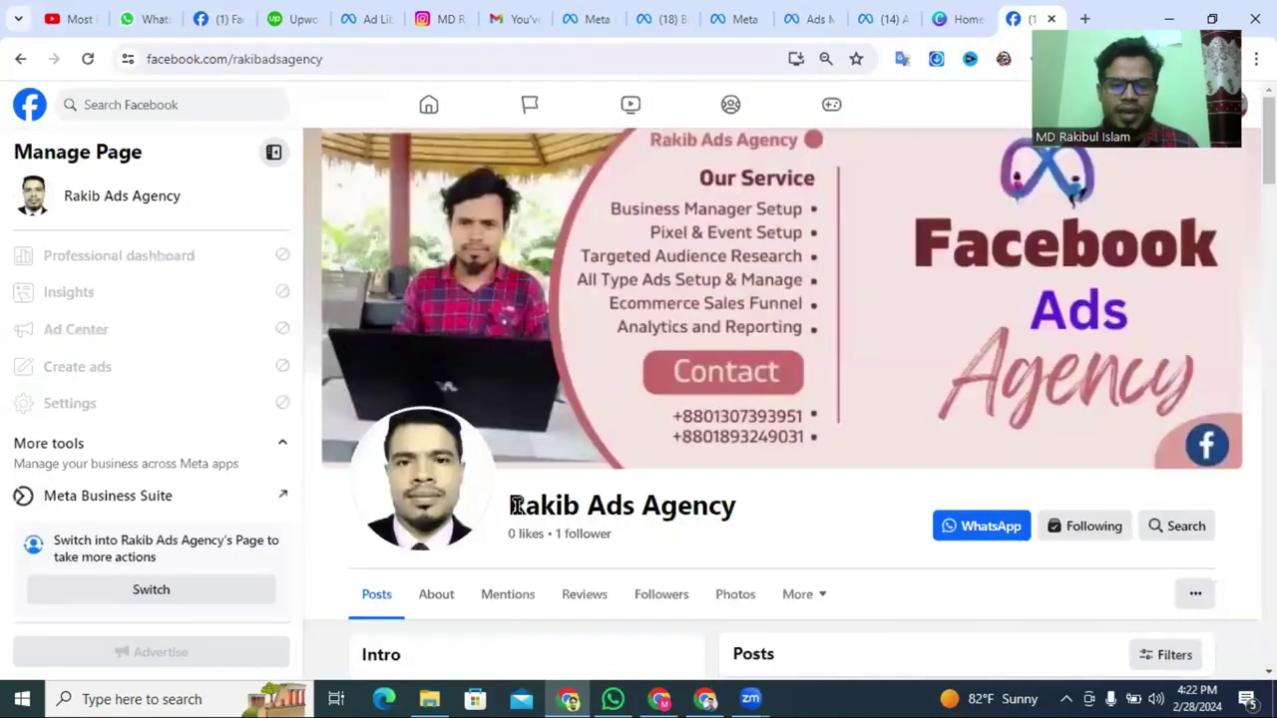
pyautogui.moveTo(507, 507); pyautogui.dragTo(751, 512)
pyautogui.click(849, 522)
pyautogui.scroll(-4, 830, 515)
pyautogui.scroll(-3, 828, 526)
pyautogui.scroll(7, 841, 499)
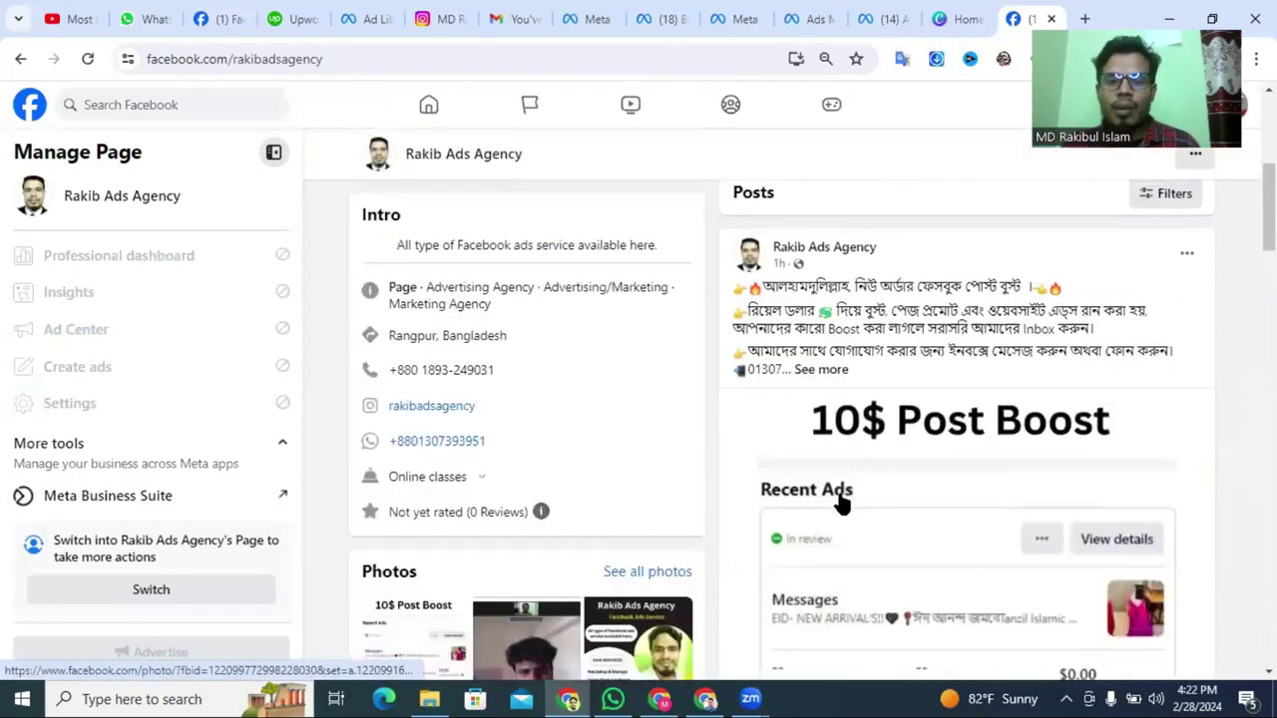
pyautogui.click(900, 542)
pyautogui.scroll(-12, 919, 543)
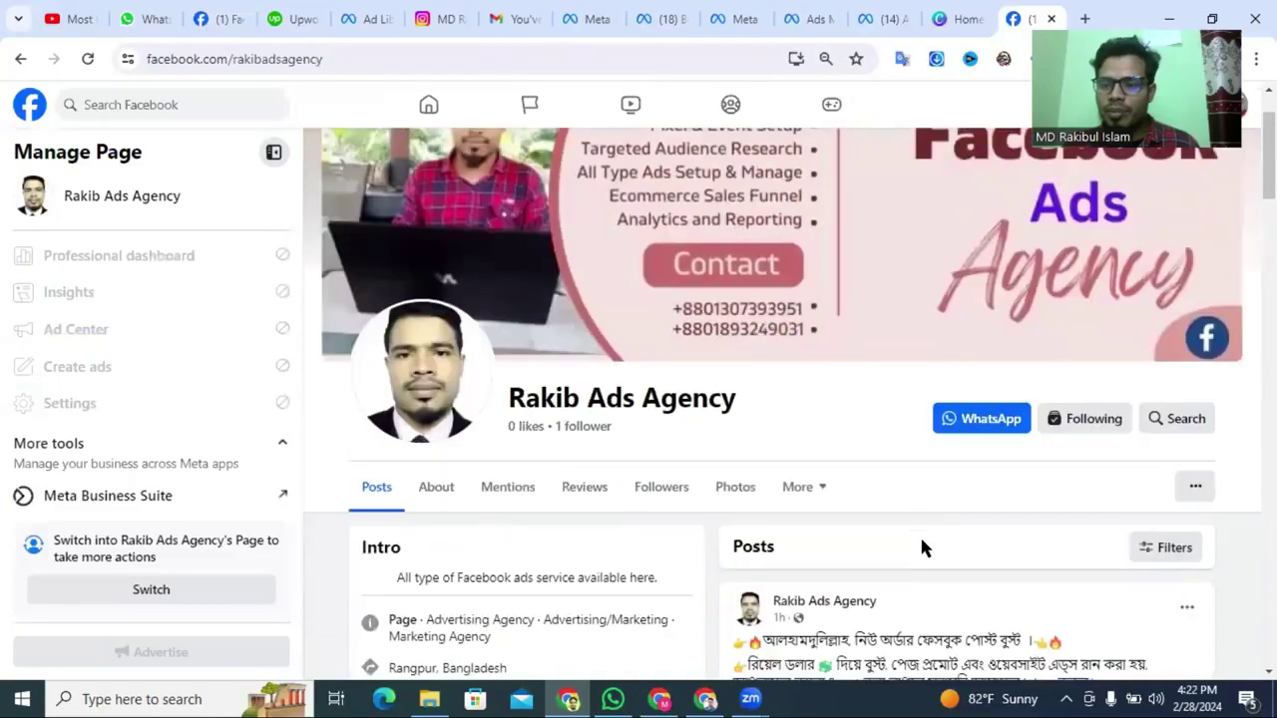
pyautogui.scroll(12, 915, 547)
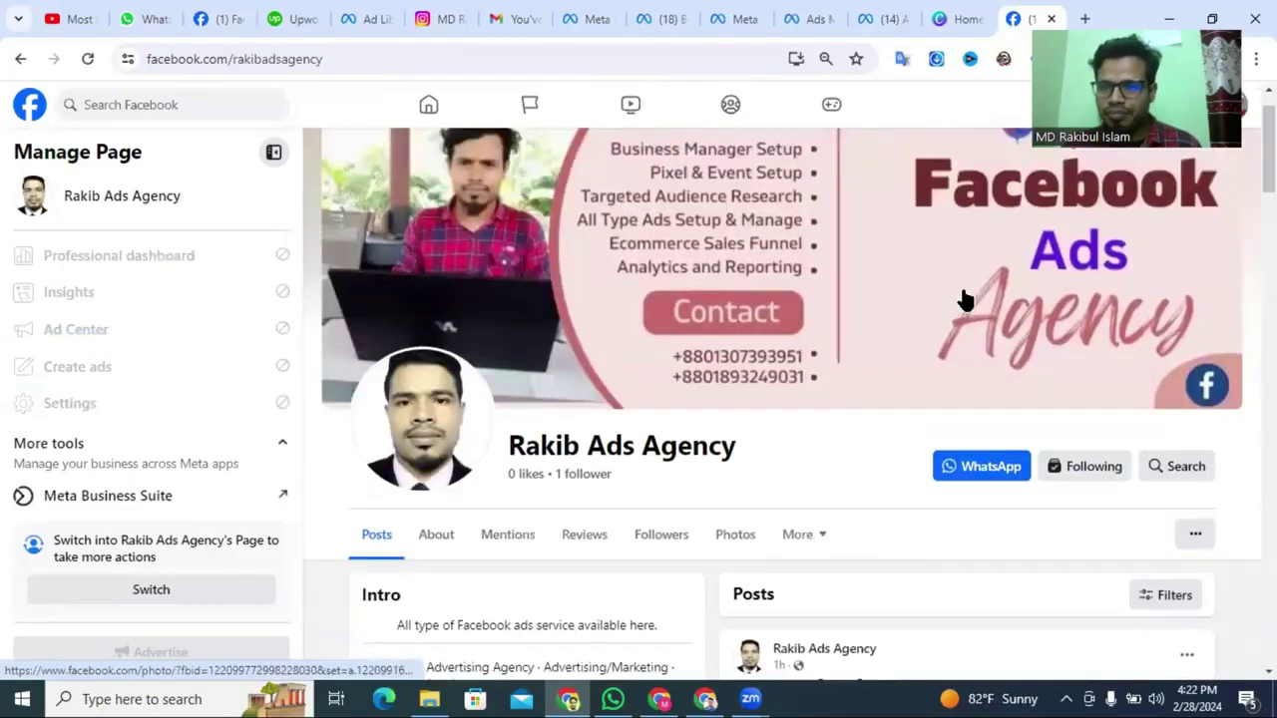